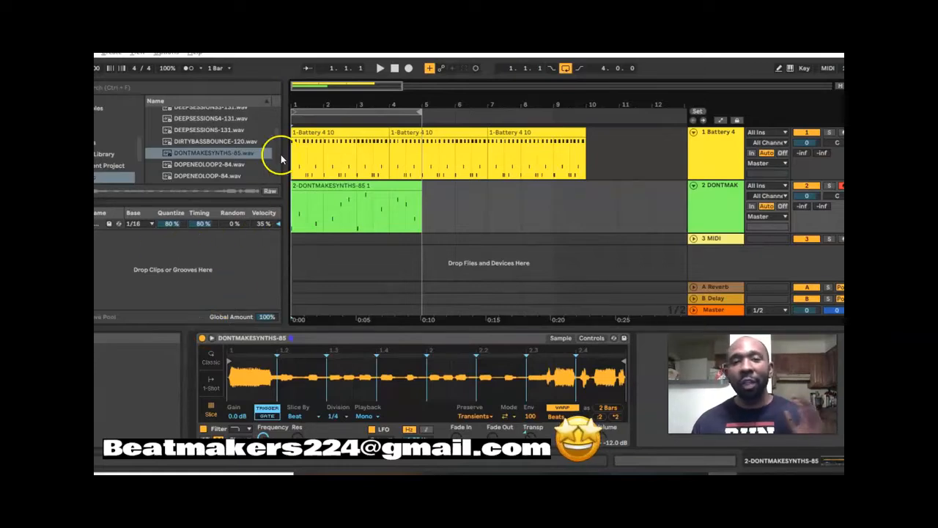
# - Play the four-bar loop of the Battery 4 drums and the sliced synth sample, and stop playback
pyautogui.click(380, 69)
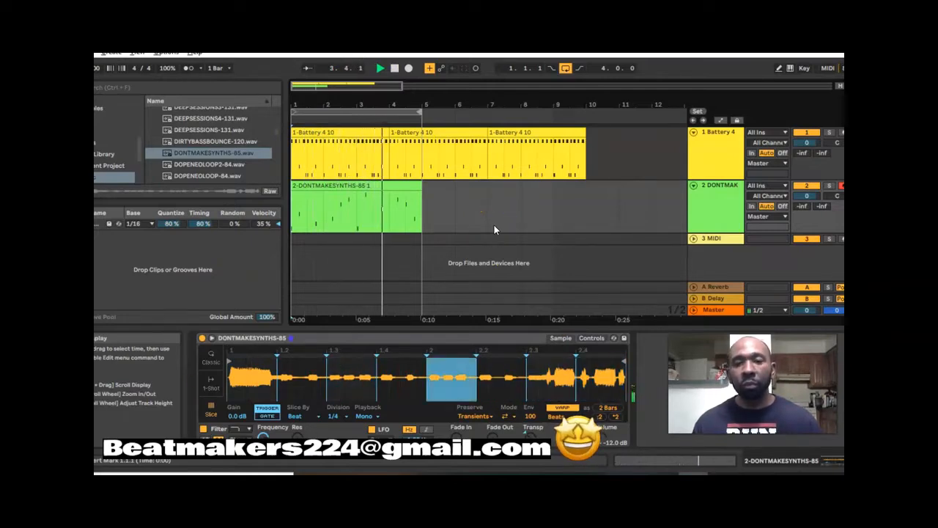
pyautogui.click(396, 71)
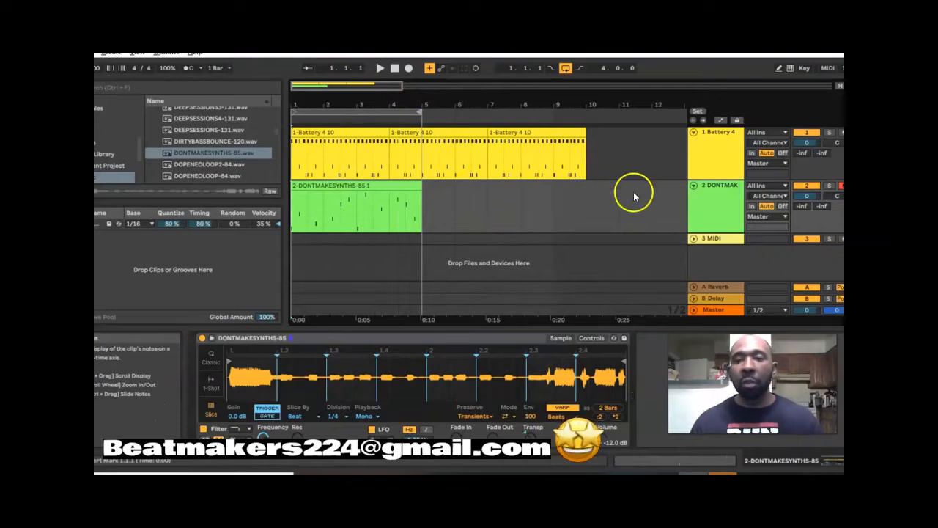
# - Fold the Battery 4 track and leave the DONTMAKESYNTHS and 3 MIDI tracks unfolded in the arrangement
pyautogui.click(693, 188)
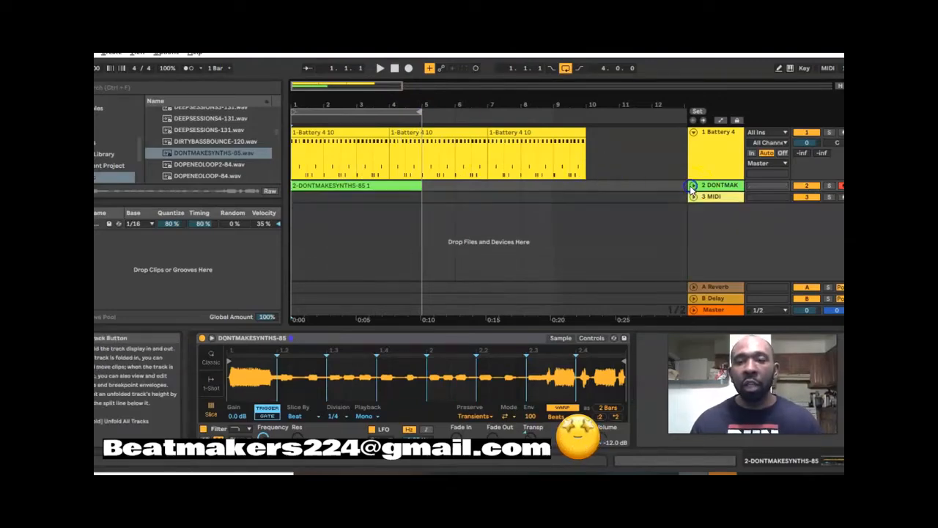
pyautogui.click(693, 132)
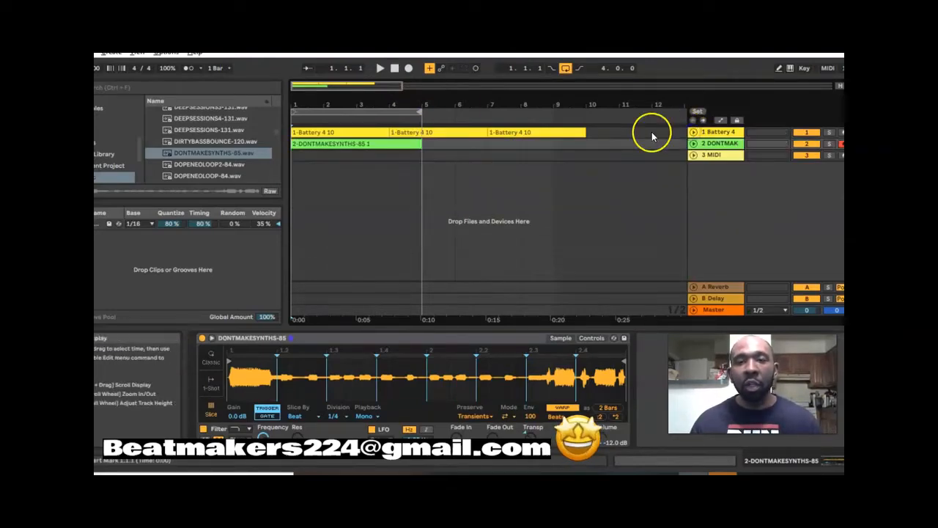
pyautogui.click(693, 157)
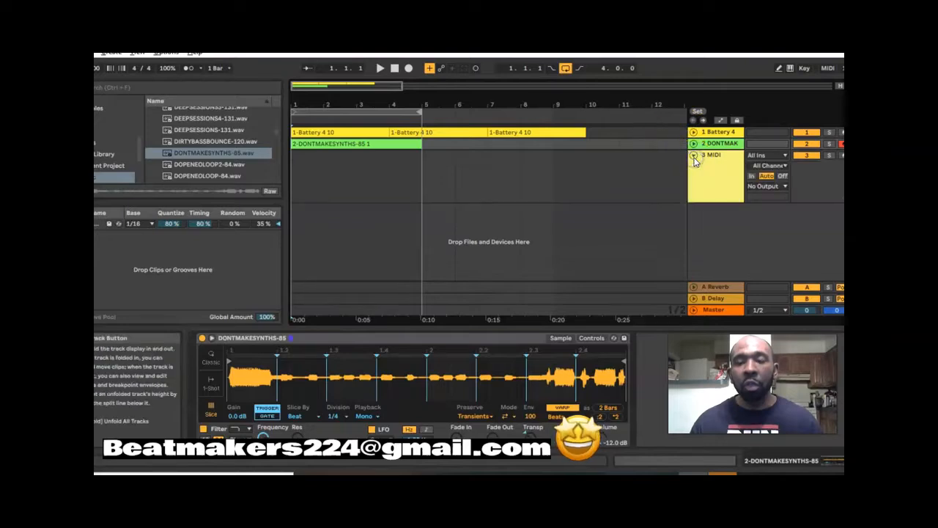
pyautogui.click(693, 143)
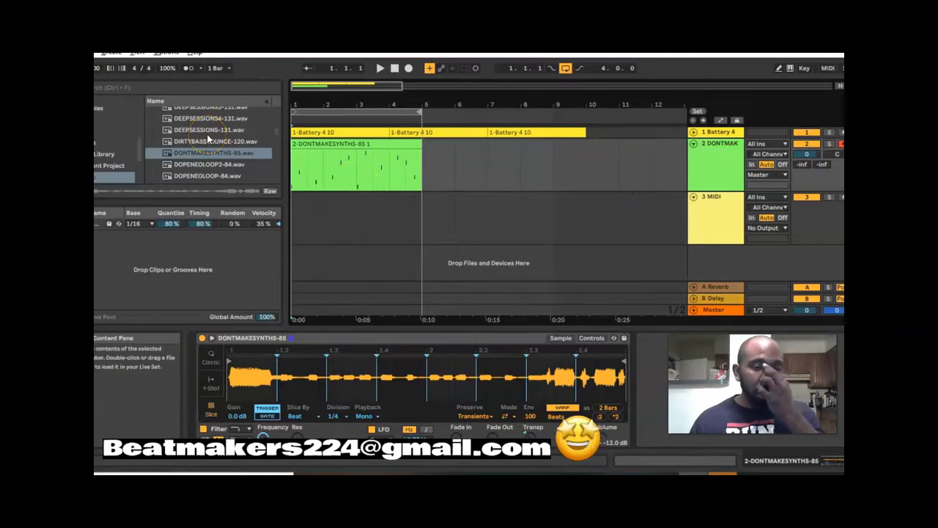
# - Select the DONTMAKESYNTHS-85 clip and show the plug-ins category in the browser
pyautogui.click(323, 145)
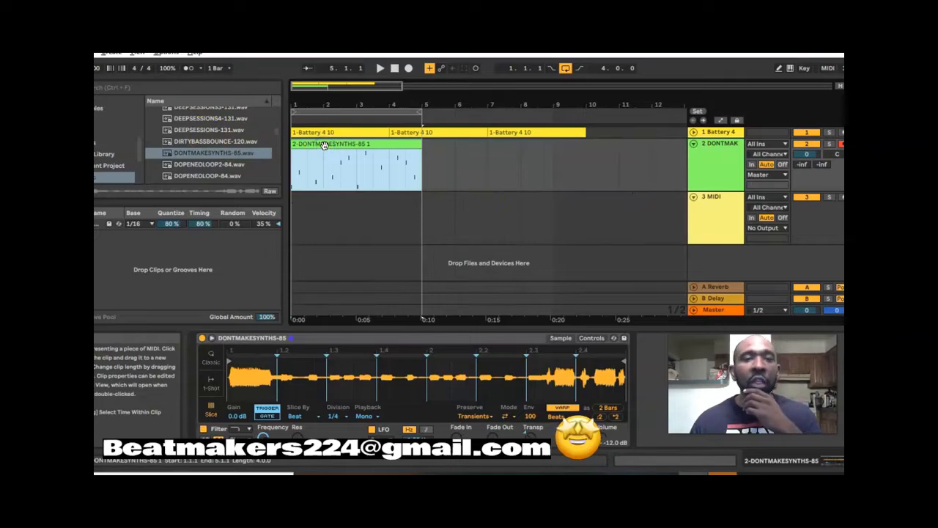
pyautogui.scroll(2, 174, 144)
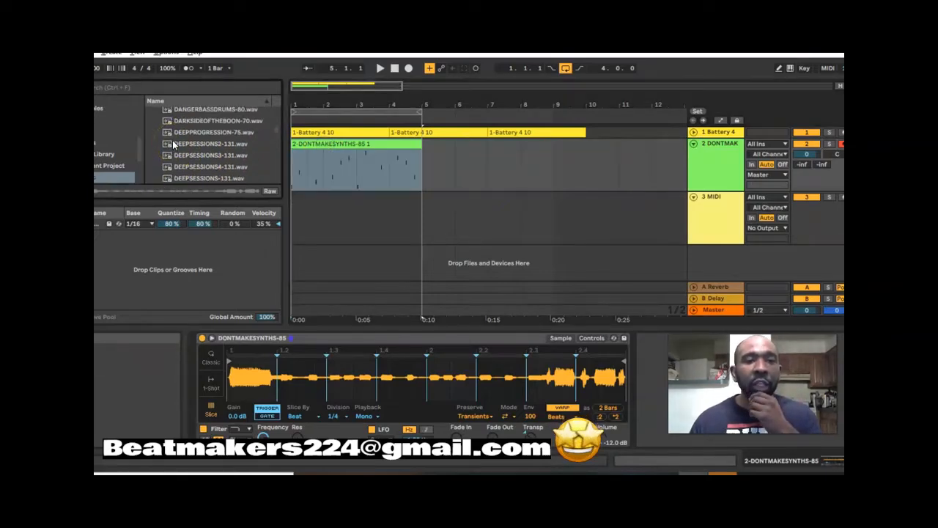
pyautogui.scroll(1, 174, 144)
pyautogui.scroll(2, 128, 131)
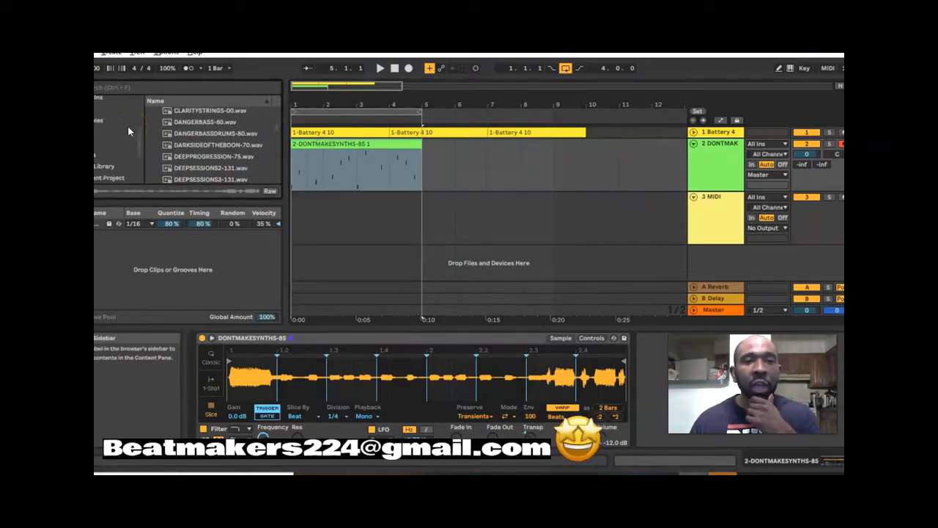
pyautogui.scroll(3, 127, 132)
pyautogui.click(107, 151)
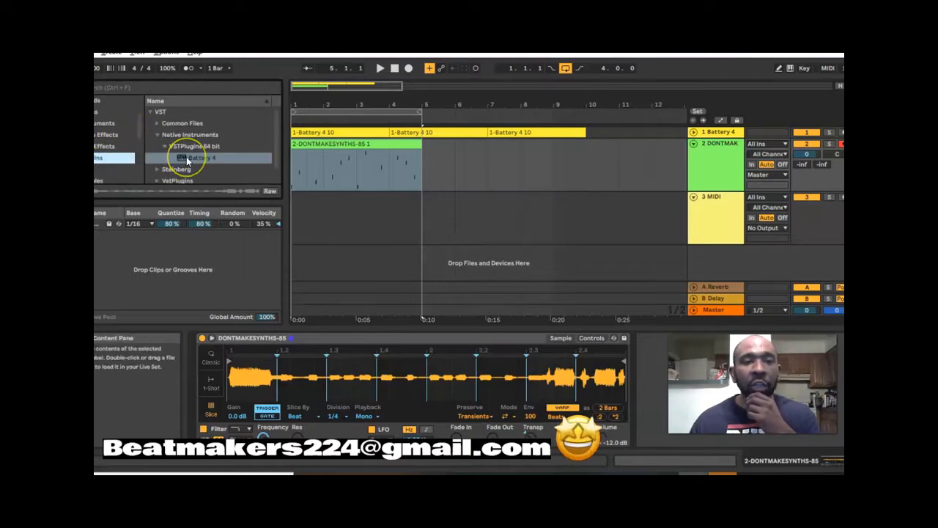
pyautogui.scroll(-1, 186, 160)
pyautogui.scroll(1, 186, 159)
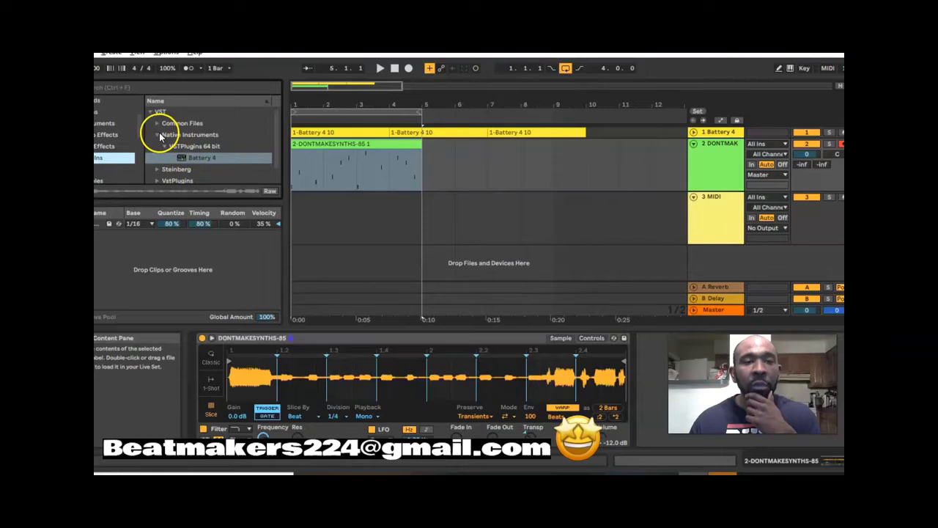
# - Collapse the VST folders in the browser and expand the HoRNet folder under VST3
pyautogui.click(160, 137)
pyautogui.click(157, 162)
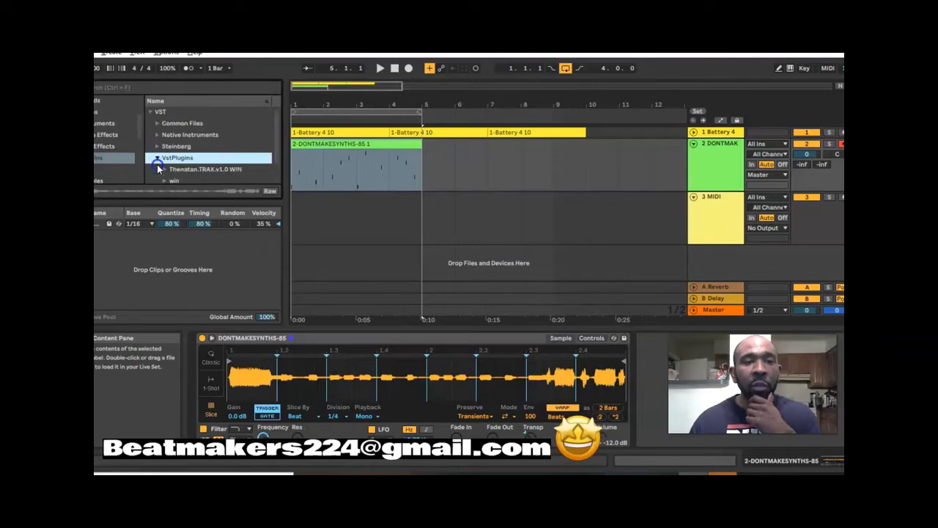
pyautogui.scroll(2, 168, 167)
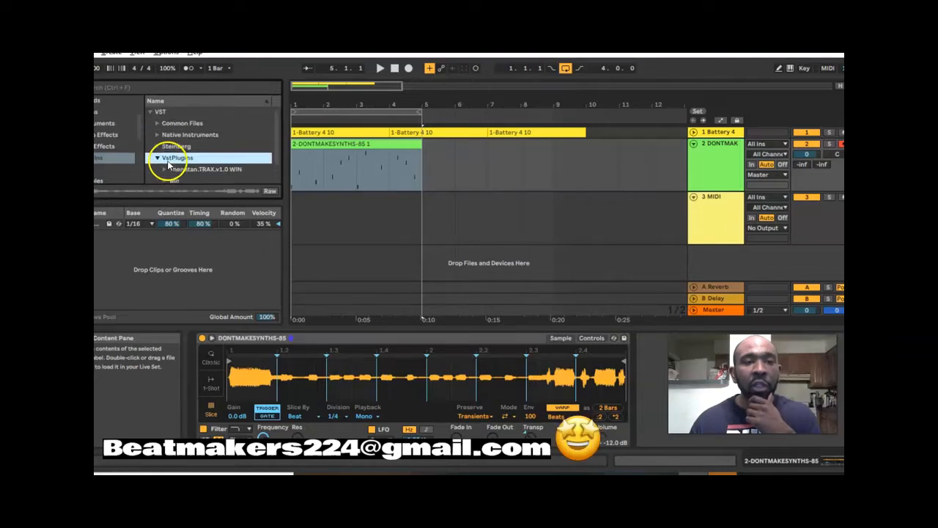
pyautogui.click(151, 169)
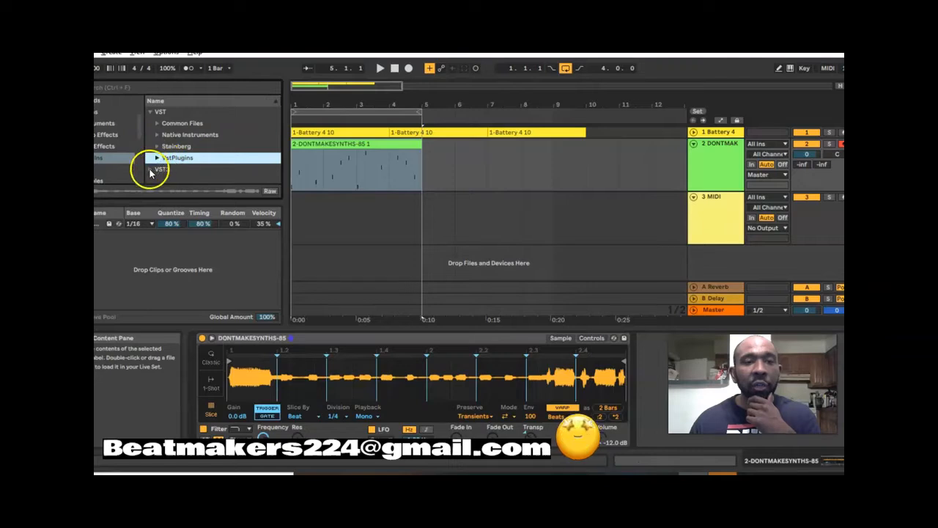
pyautogui.click(172, 150)
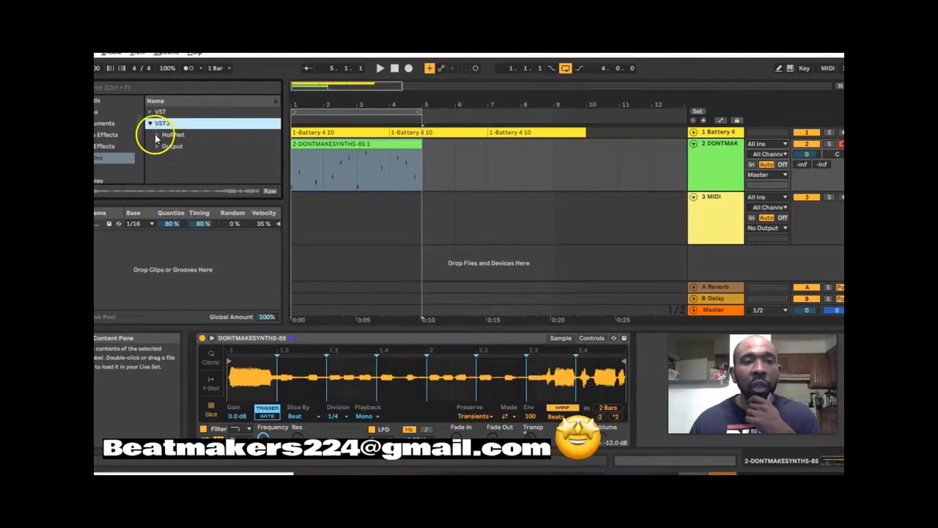
pyautogui.click(156, 136)
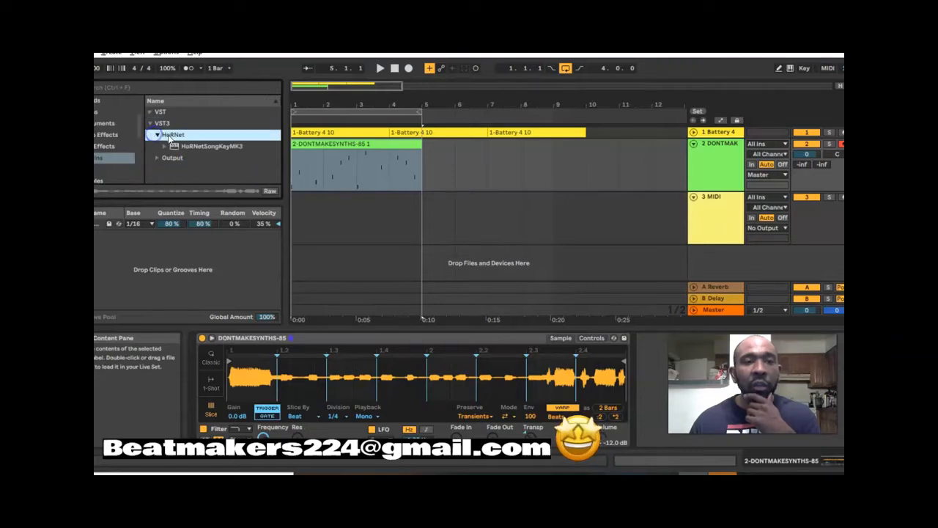
# - Load HoRNetSongKeyMK3 onto the DONTMAKESYNTHS track and close its plug-in window
pyautogui.click(231, 148)
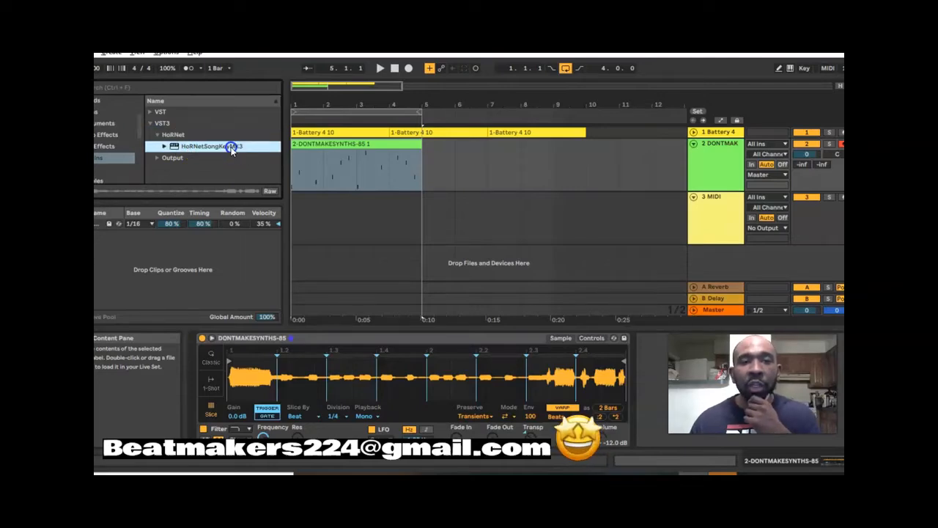
pyautogui.click(179, 136)
pyautogui.click(180, 148)
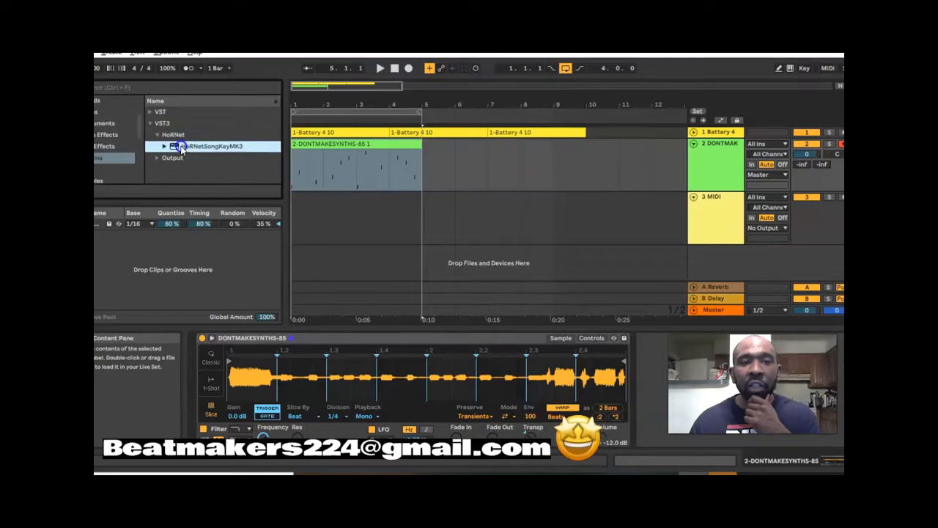
pyautogui.doubleClick(189, 146)
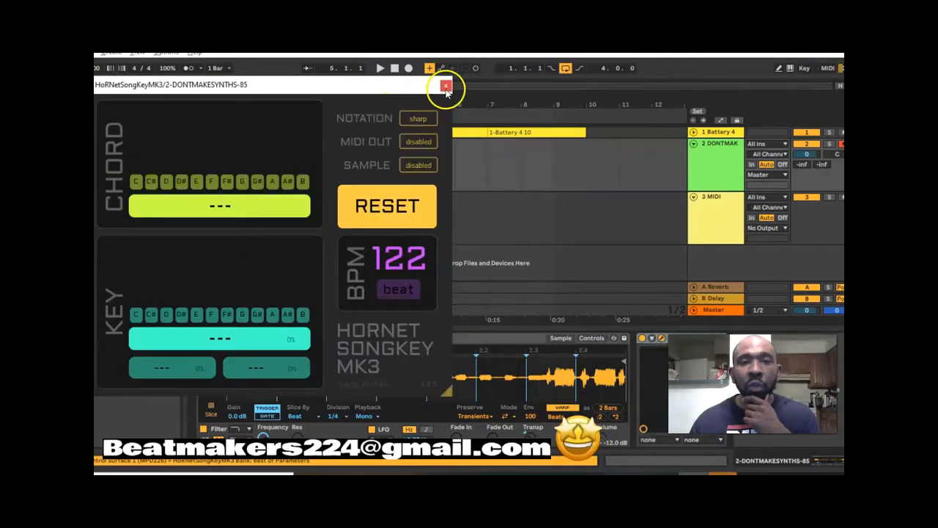
pyautogui.click(446, 89)
# - Add a second HoRNetSongKeyMK3 to the DONTMAKESYNTHS track and reset its analysis
pyautogui.click(210, 148)
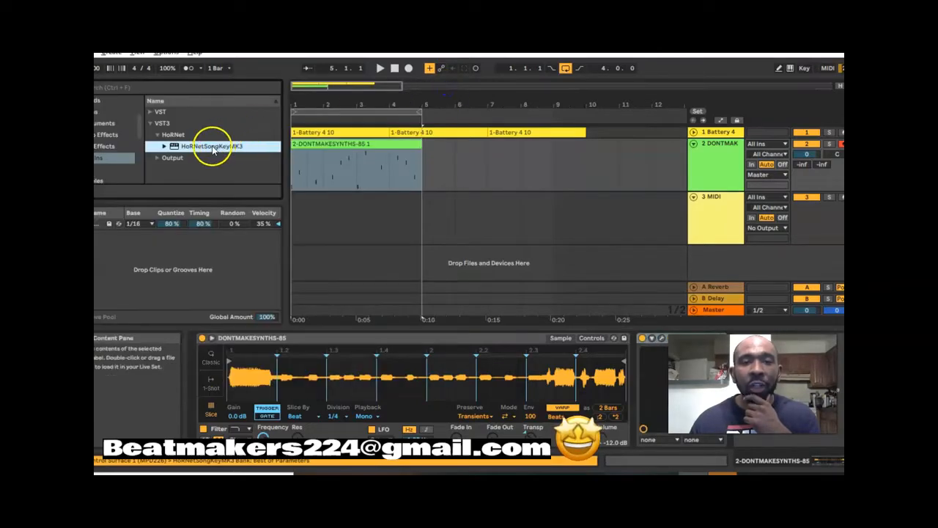
pyautogui.moveTo(307, 169); pyautogui.dragTo(308, 170)
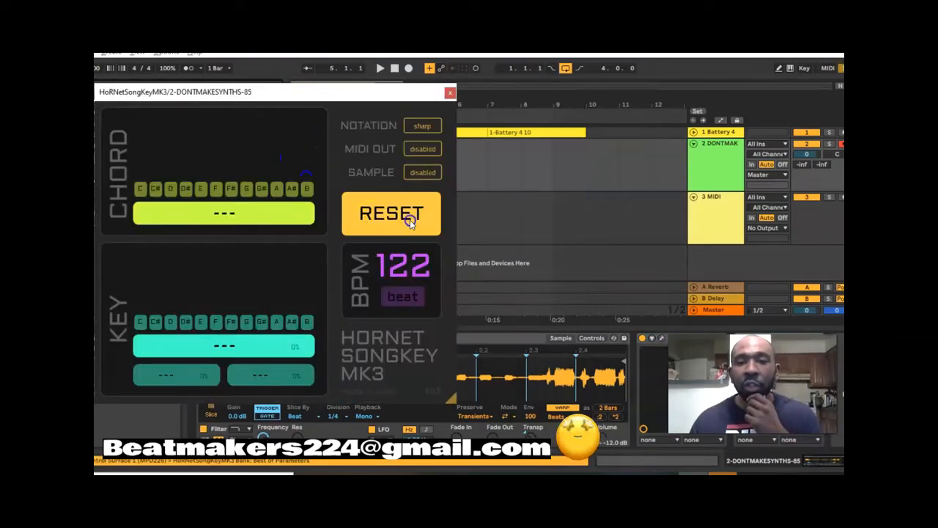
pyautogui.click(411, 223)
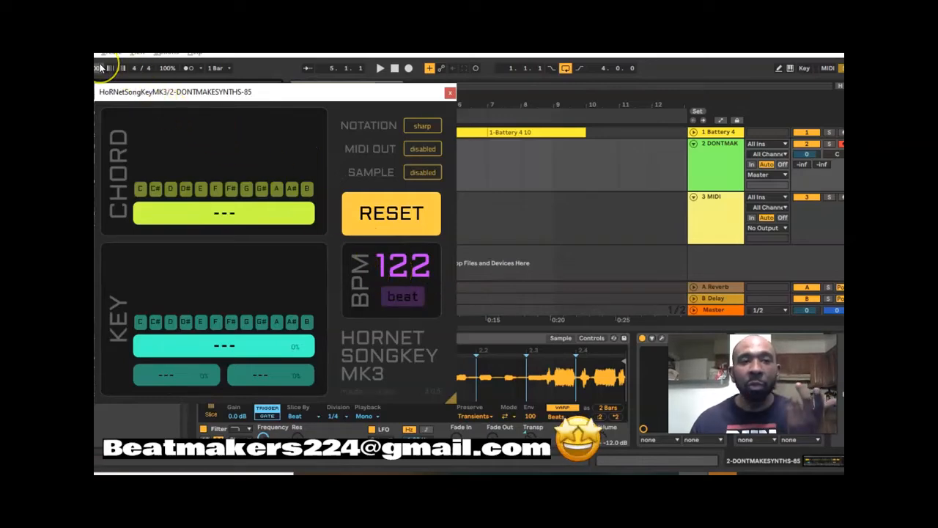
# - Move the plug-in window clear of the clips, play the loop to detect its key, and stop playback
pyautogui.moveTo(155, 94); pyautogui.dragTo(506, 94)
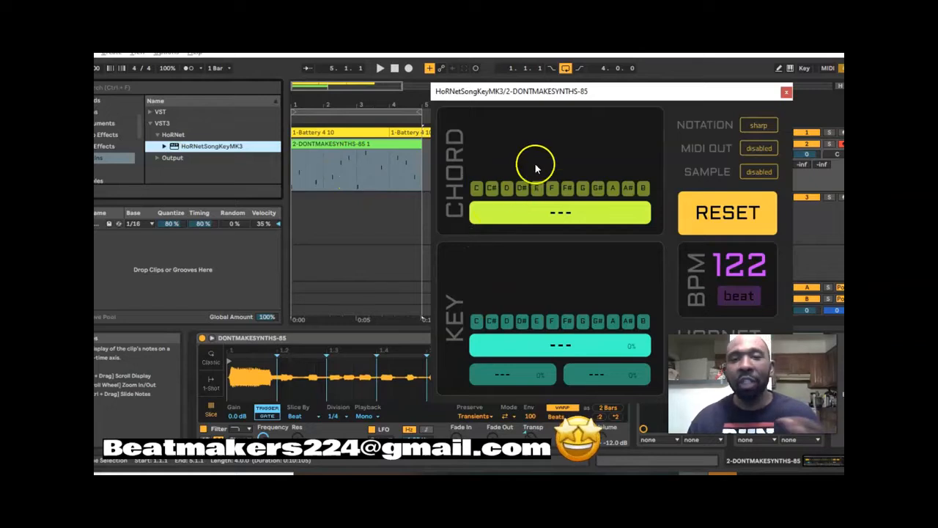
pyautogui.moveTo(589, 92); pyautogui.dragTo(681, 82)
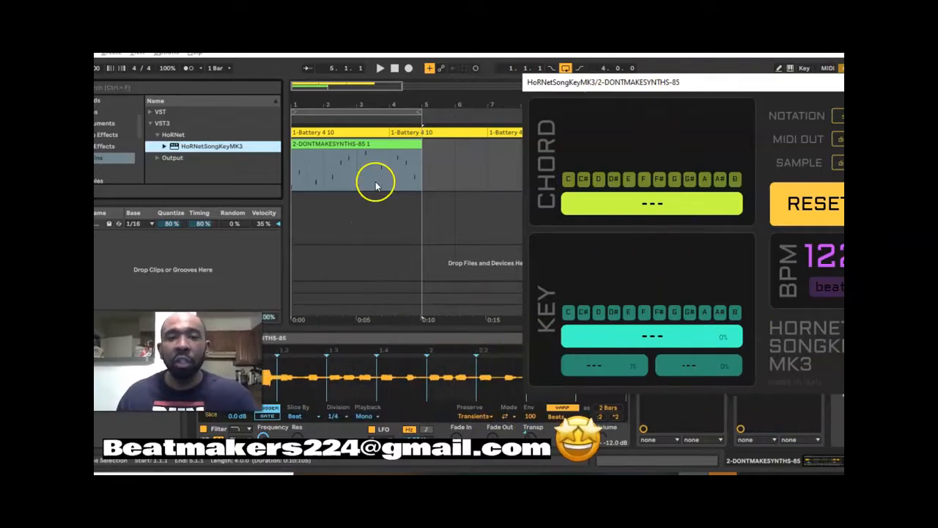
pyautogui.press('space')
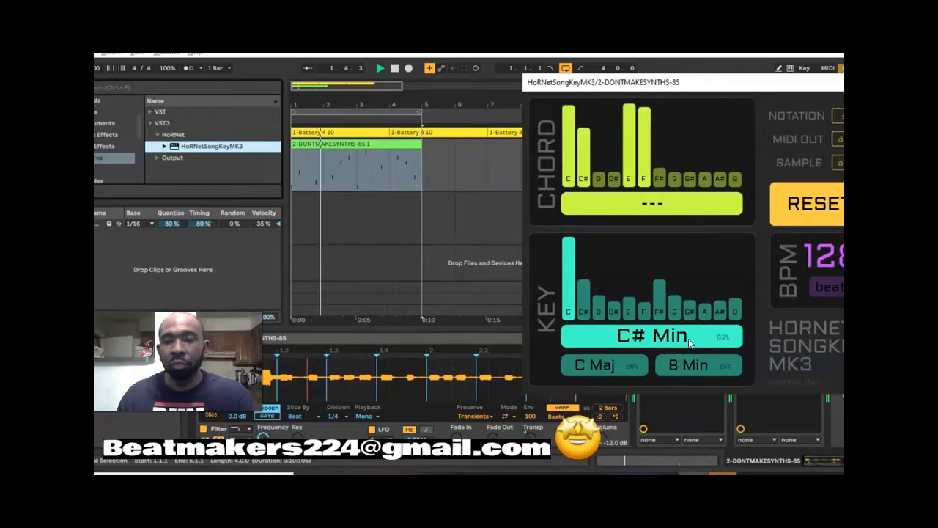
pyautogui.press('space')
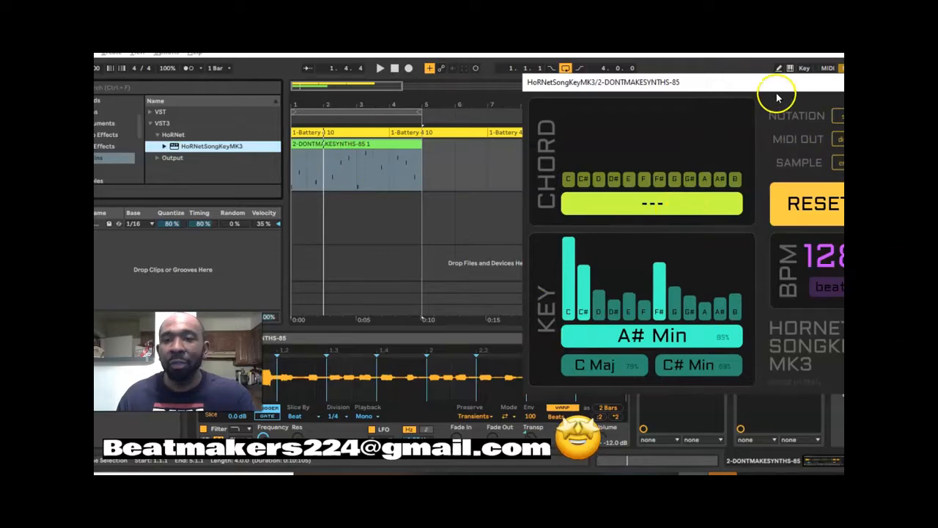
# - Enable the Sample option in HoRNet SongKey MK3 and reset the key analysis
pyautogui.moveTo(719, 82); pyautogui.dragTo(621, 73)
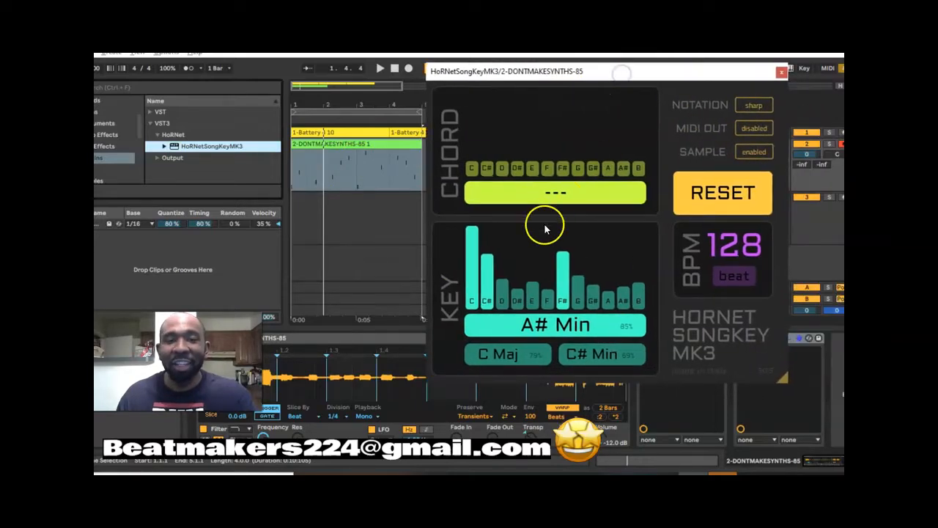
pyautogui.click(751, 151)
pyautogui.click(744, 192)
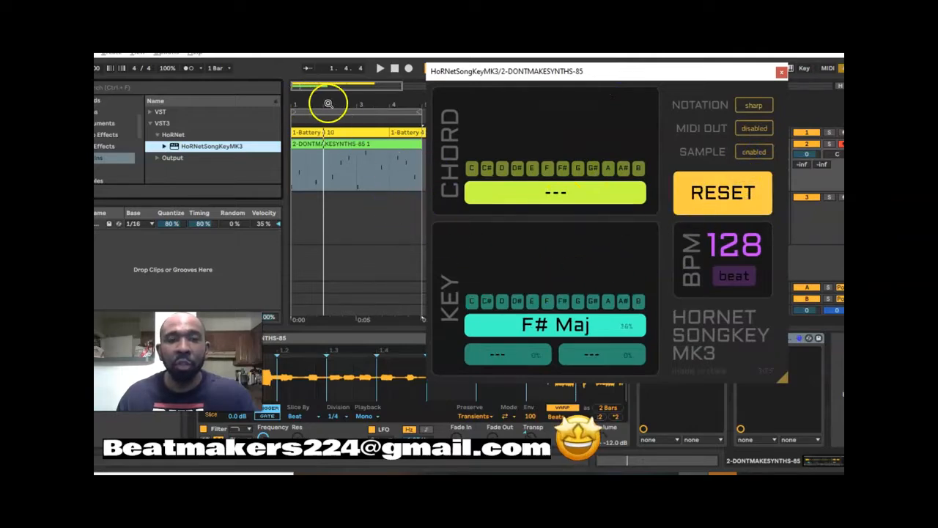
# - Play the loop to detect its key with Sample enabled, resetting the analysis once, and close the plug-in window
pyautogui.press('space')
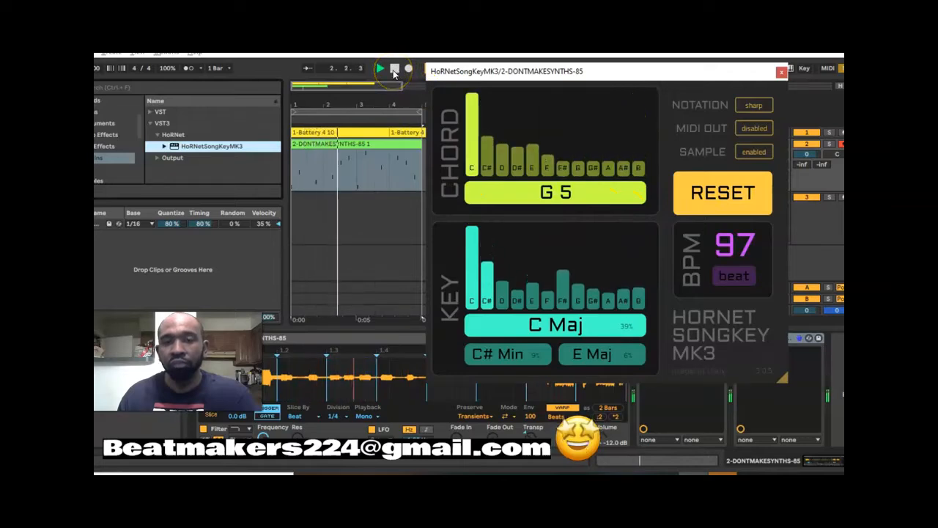
pyautogui.click(759, 199)
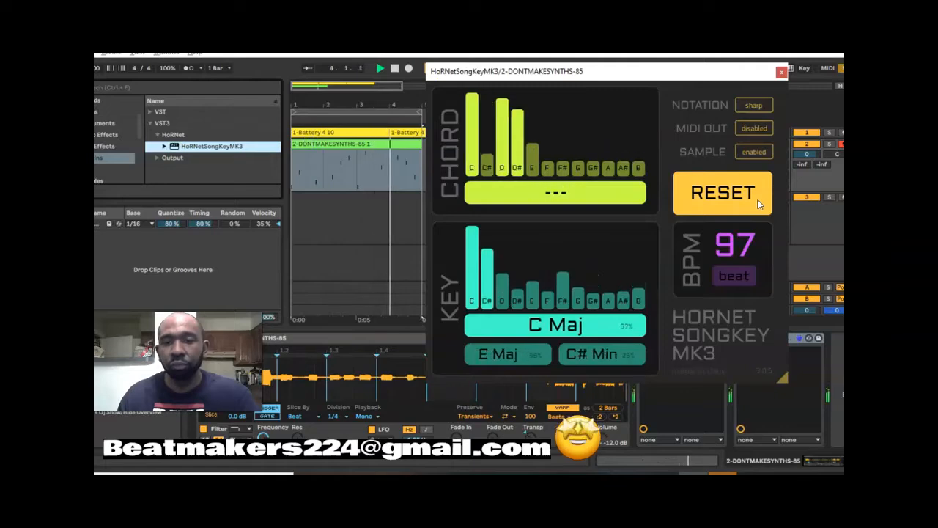
pyautogui.click(395, 69)
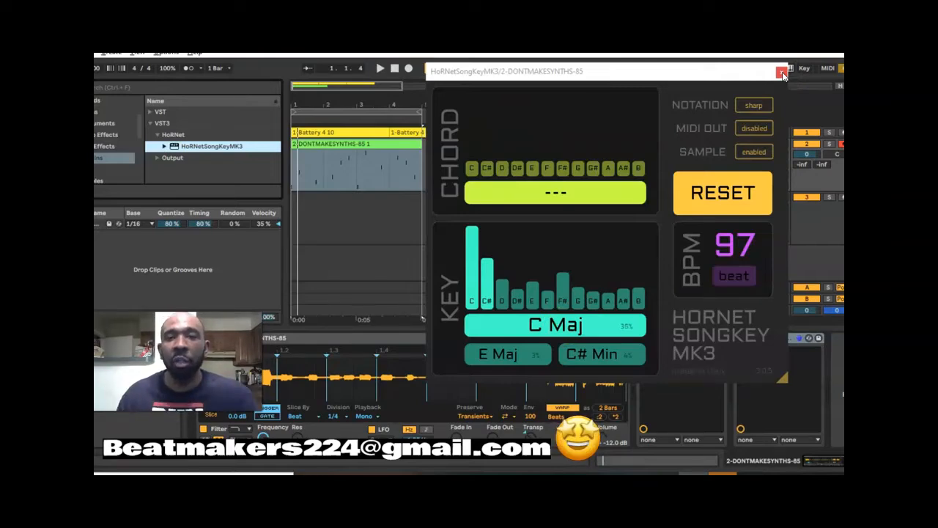
pyautogui.click(782, 73)
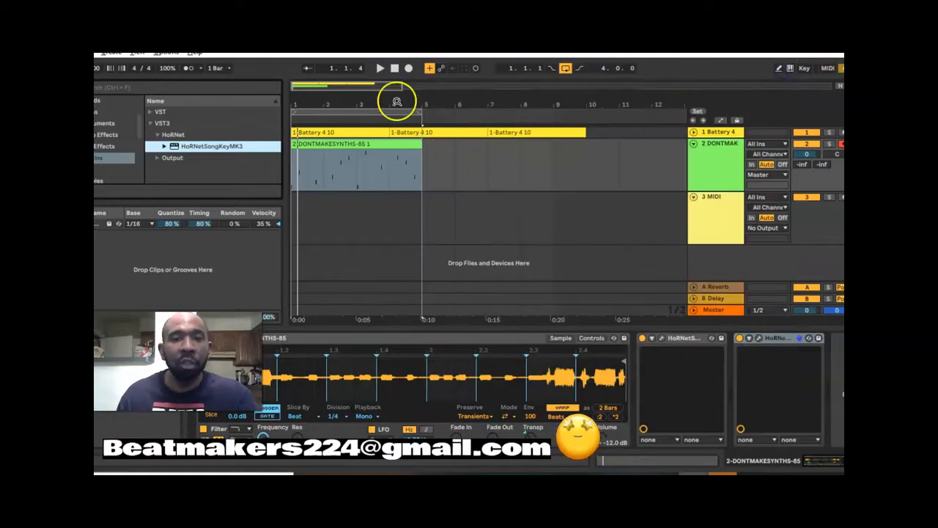
pyautogui.click(396, 67)
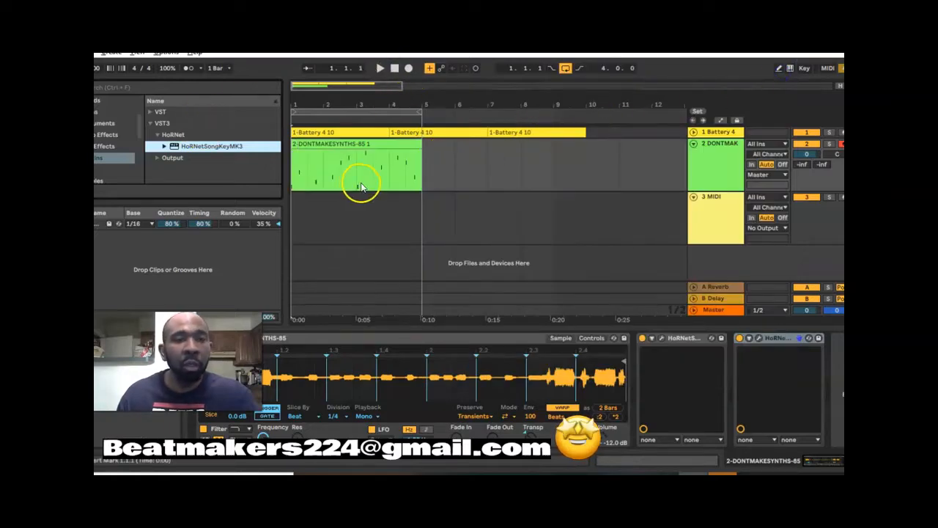
# - Load Output's Arcade VST3 plug-in onto the empty MIDI track and reposition its window
pyautogui.click(728, 230)
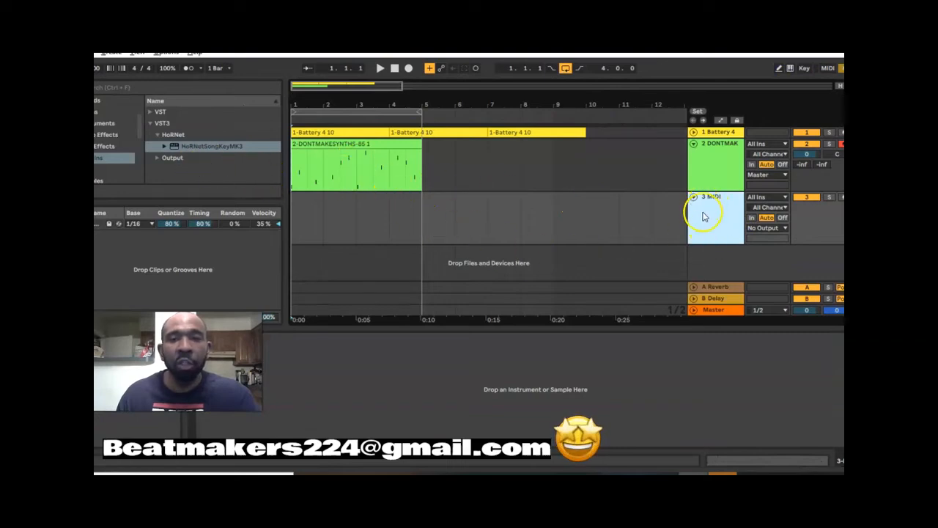
pyautogui.click(160, 158)
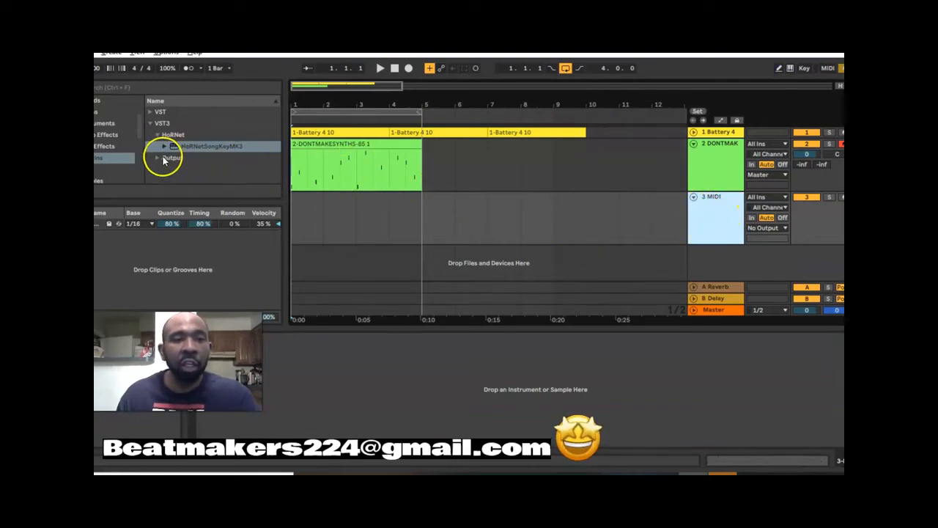
pyautogui.moveTo(173, 159); pyautogui.dragTo(320, 220)
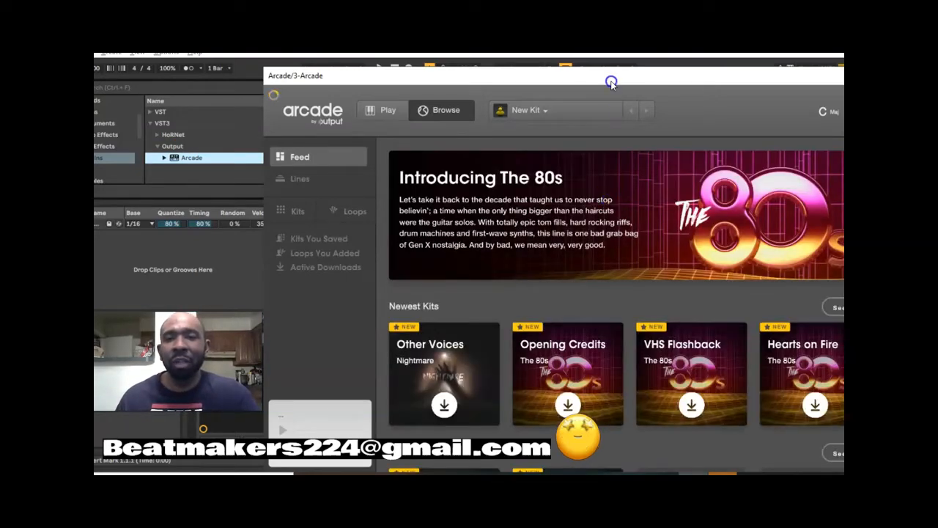
pyautogui.moveTo(604, 80)
pyautogui.mouseDown()
pyautogui.moveTo(520, 56)
pyautogui.moveTo(498, 69)
pyautogui.moveTo(601, 56)
pyautogui.moveTo(612, 64)
pyautogui.mouseUp()
# - Browse Arcade's Lines and open the Bassline line with its kits listed
pyautogui.click(293, 162)
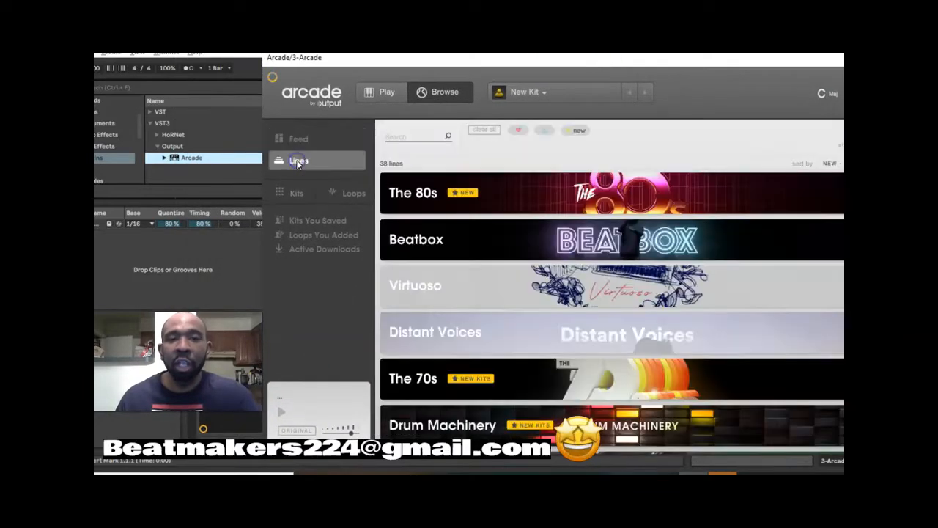
pyautogui.scroll(-5, 667, 231)
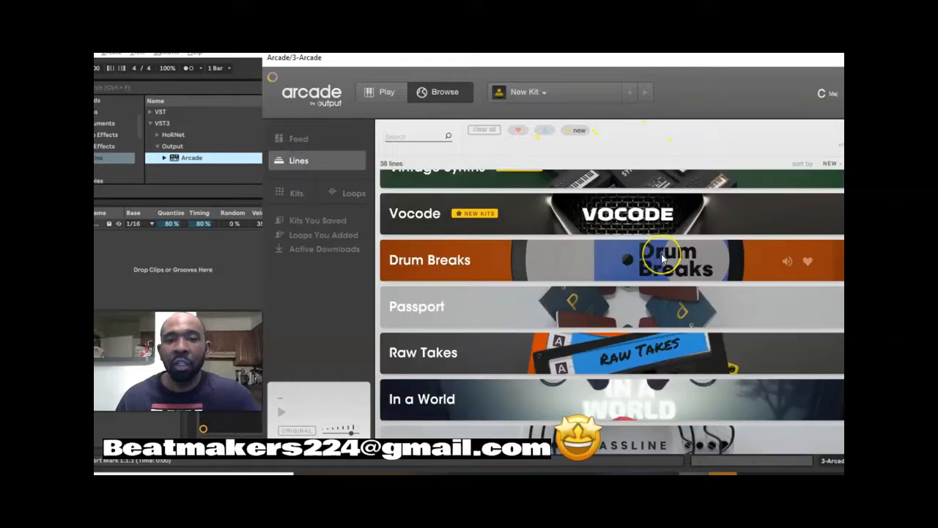
pyautogui.scroll(5, 662, 249)
pyautogui.scroll(-3, 661, 253)
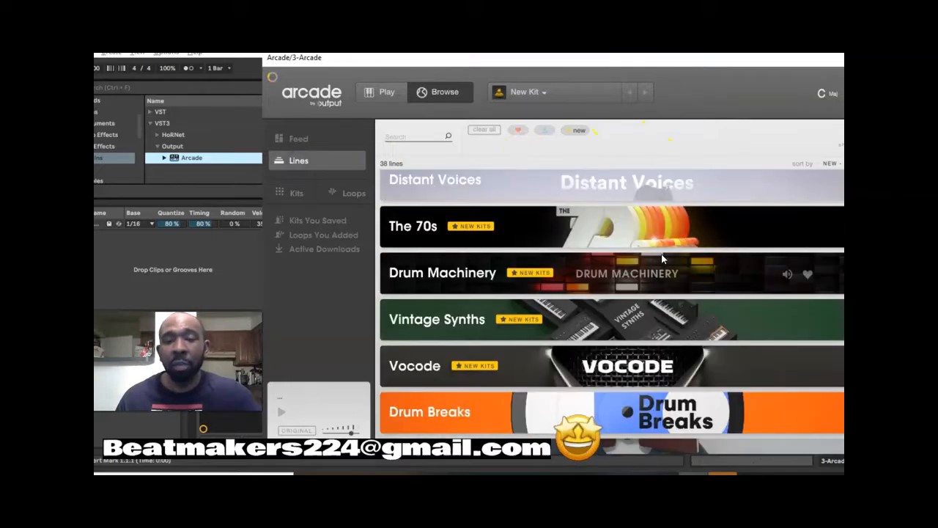
pyautogui.scroll(3, 661, 254)
pyautogui.click(580, 252)
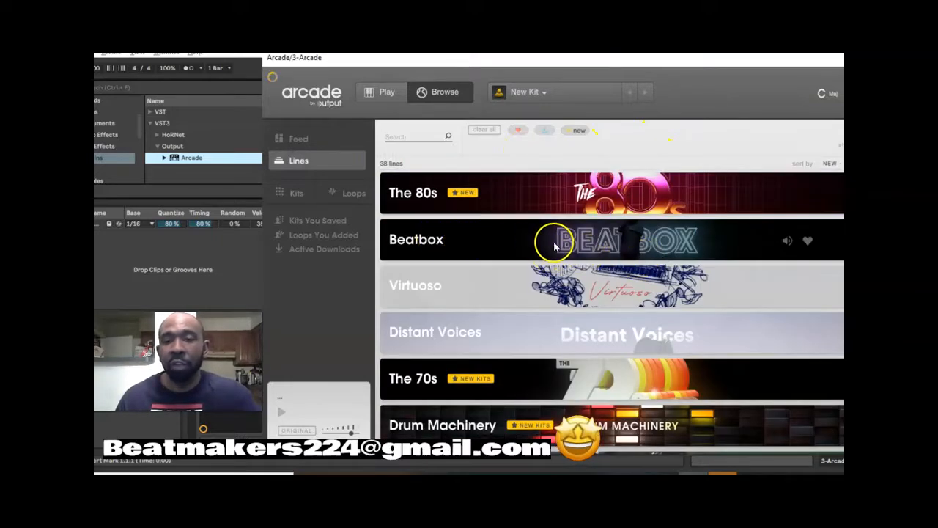
pyautogui.scroll(-5, 565, 260)
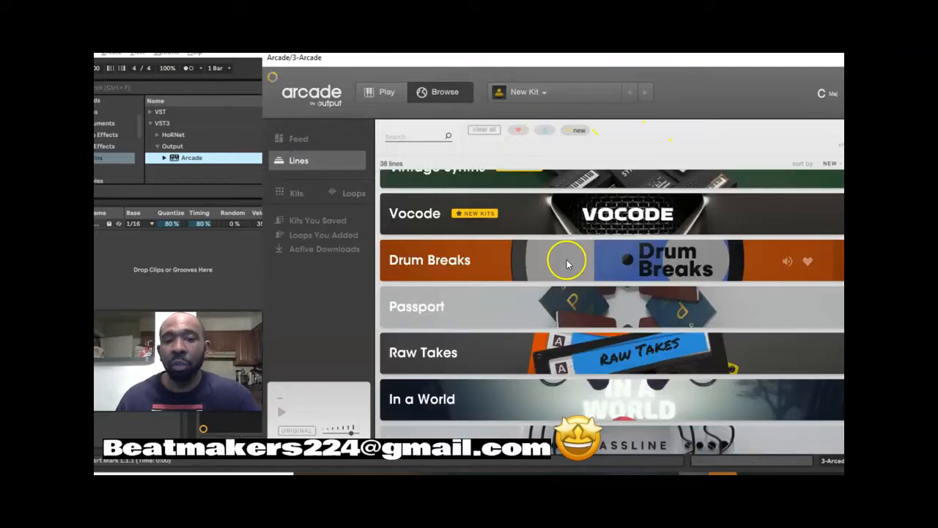
pyautogui.scroll(-5, 566, 260)
pyautogui.scroll(3, 568, 263)
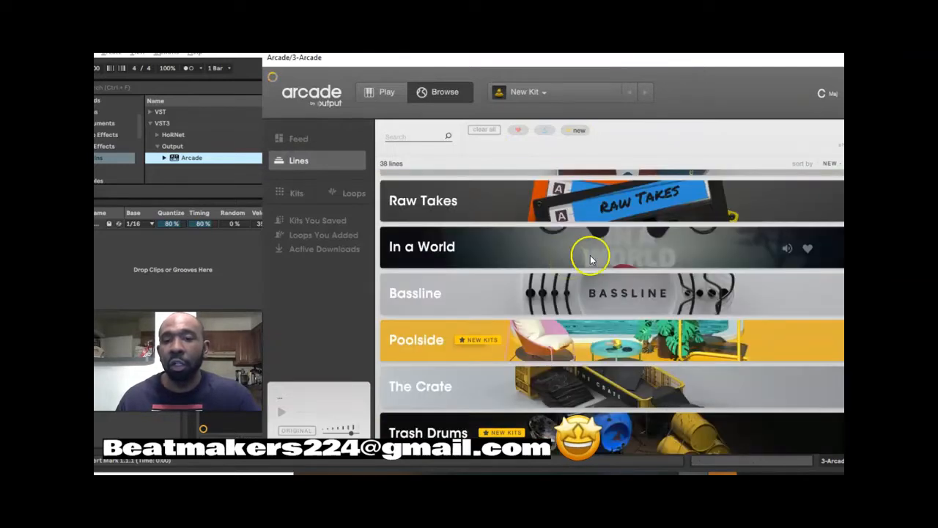
pyautogui.click(637, 291)
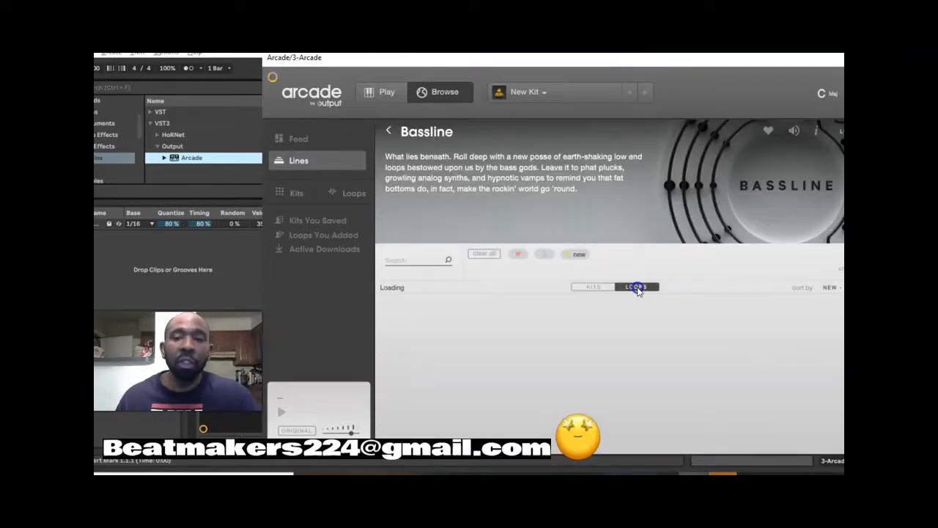
pyautogui.click(608, 290)
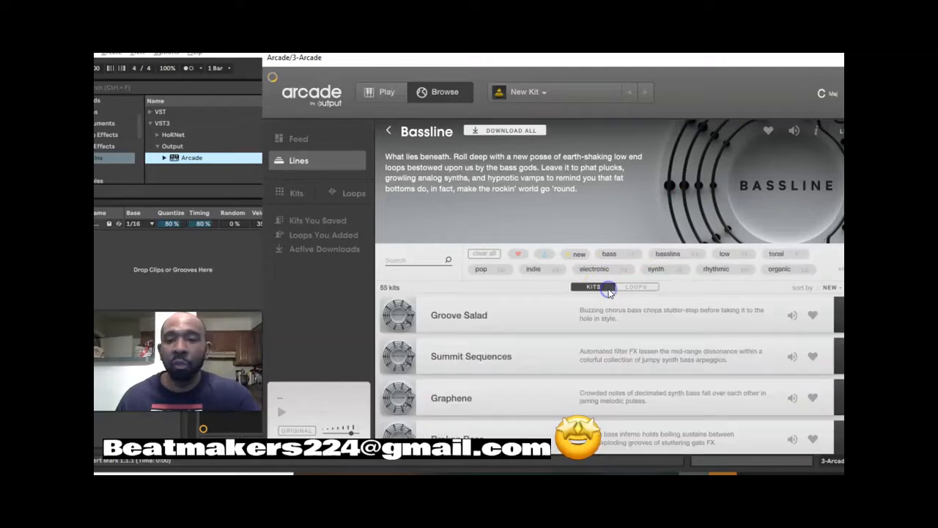
# - Preview the Groove Salad, Summit Sequences and Graphene kits, lowering the system volume to 78
pyautogui.click(795, 318)
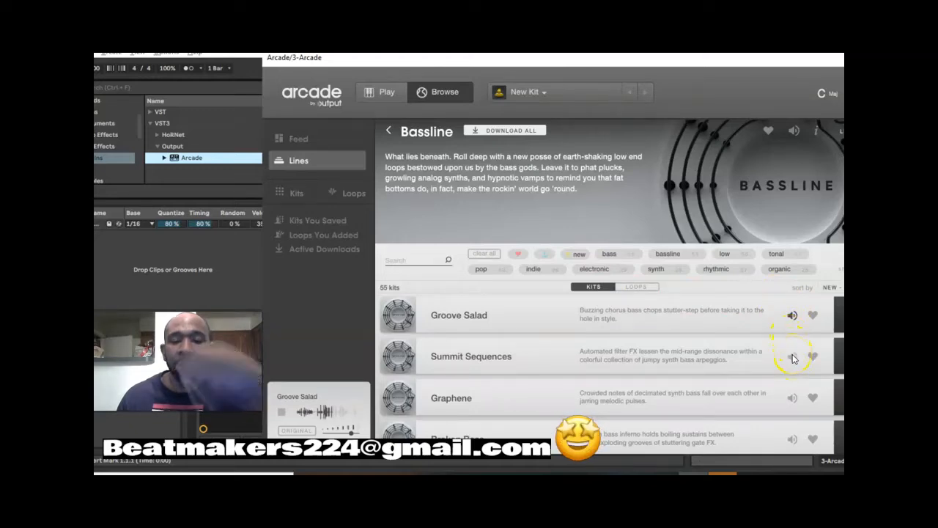
pyautogui.press('XF86AudioLowerVolume')
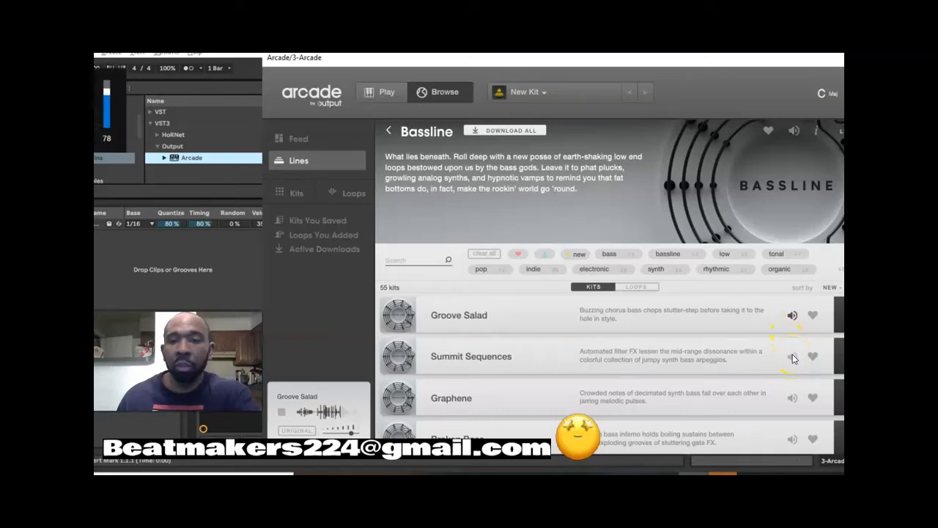
pyautogui.click(793, 357)
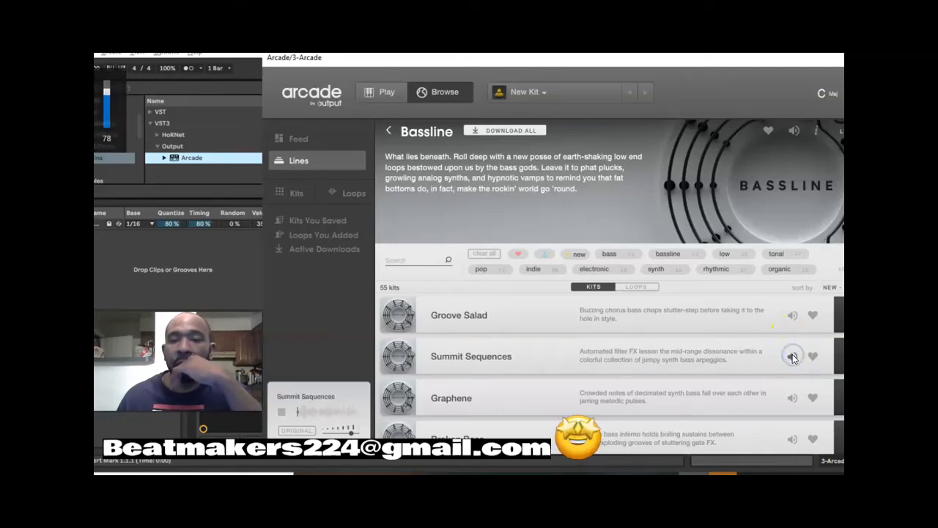
pyautogui.click(792, 357)
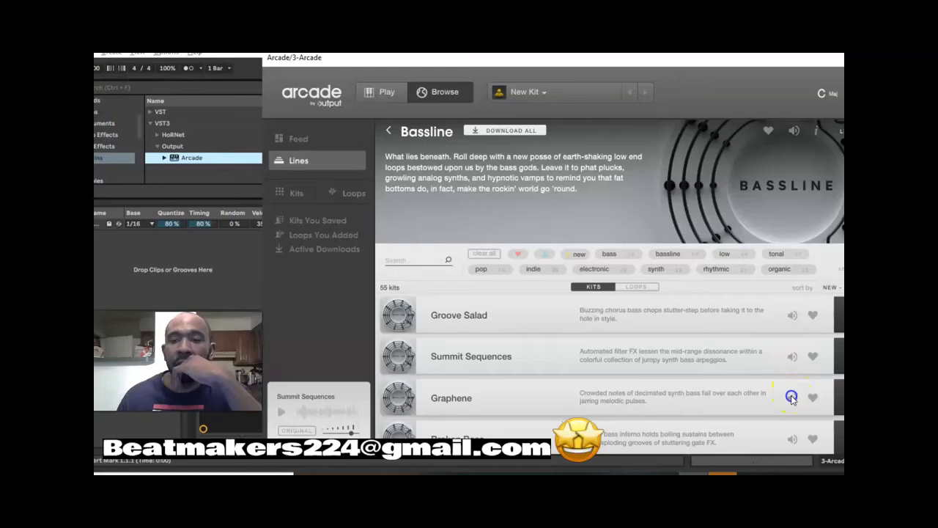
pyautogui.click(792, 398)
# - Move the Arcade window to uncover the full kit rows and preview the Broken Bass, Low and Rolling and Robotique kits
pyautogui.moveTo(749, 63); pyautogui.dragTo(717, 47)
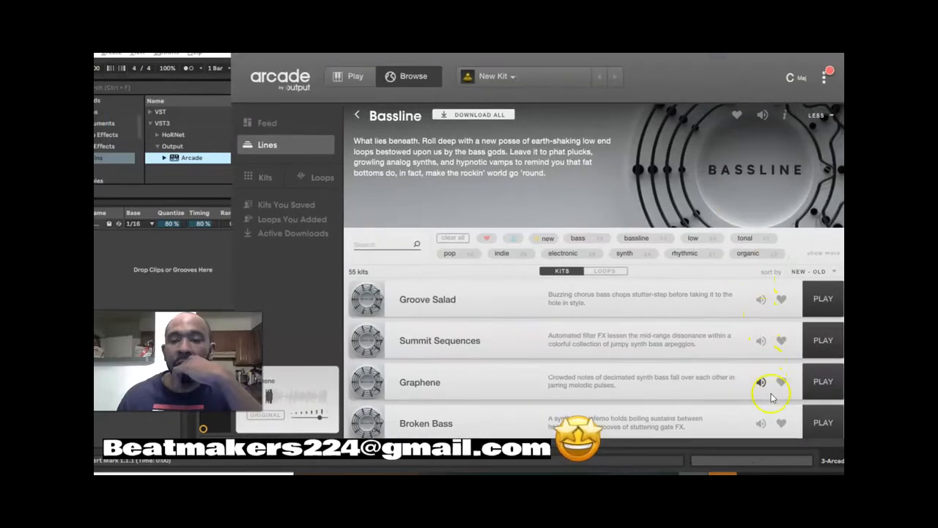
pyautogui.scroll(-3, 770, 398)
pyautogui.click(762, 325)
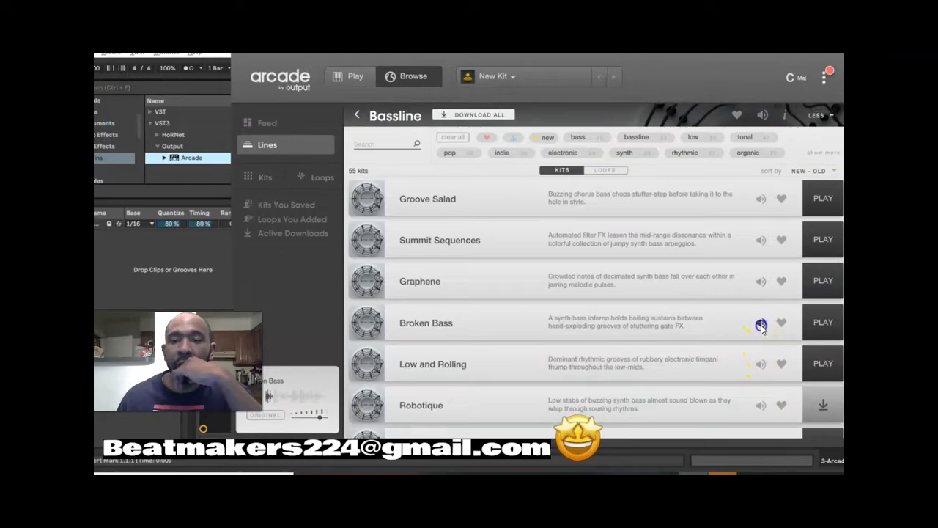
pyautogui.click(761, 364)
pyautogui.click(761, 401)
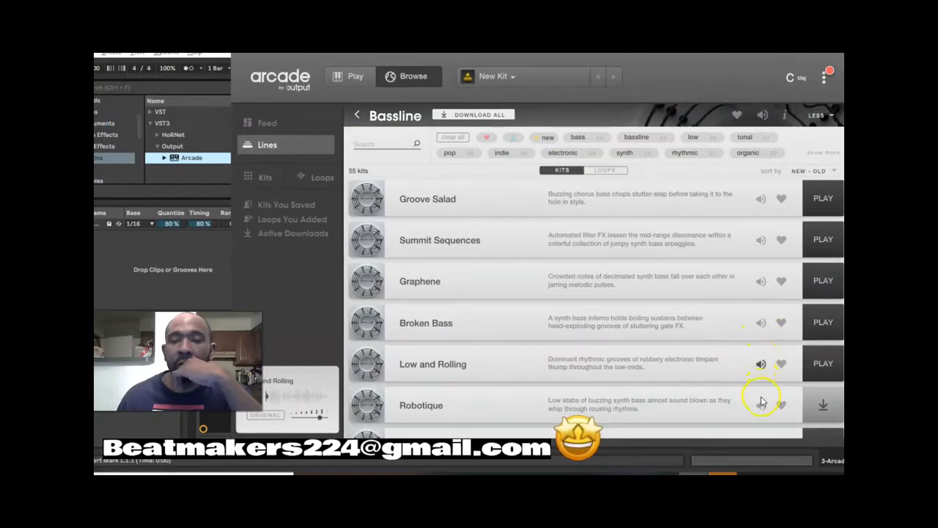
# - Preview the Boss Bass kit further down the Bassline list and load it for playing
pyautogui.scroll(-1, 763, 404)
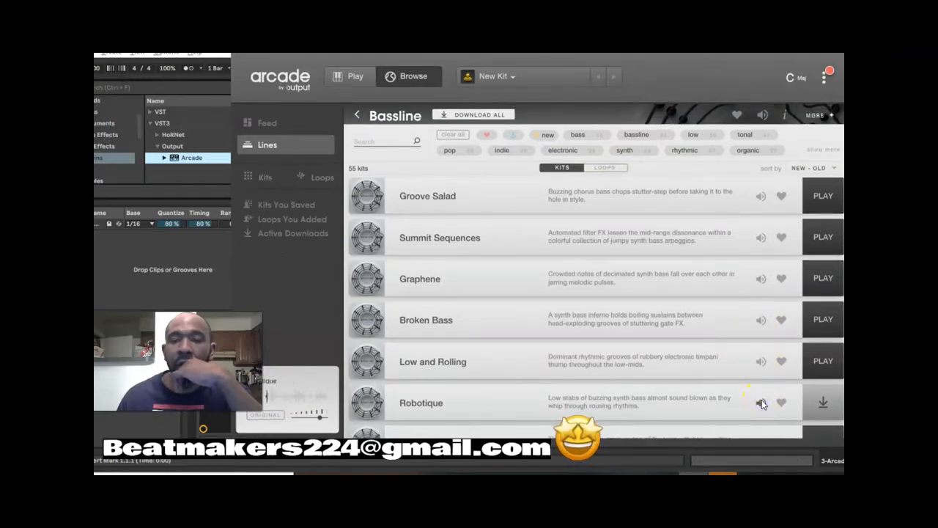
pyautogui.scroll(-5, 762, 399)
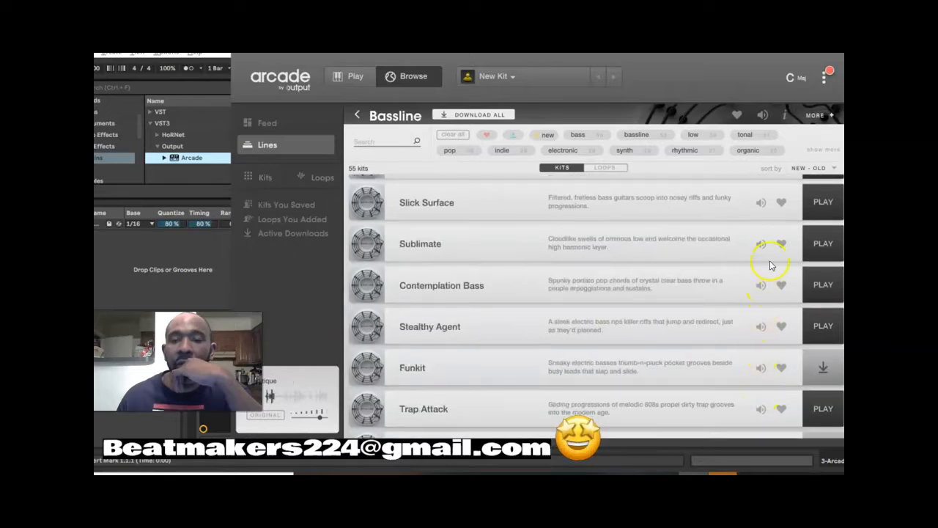
pyautogui.scroll(5, 767, 265)
pyautogui.scroll(-2, 767, 361)
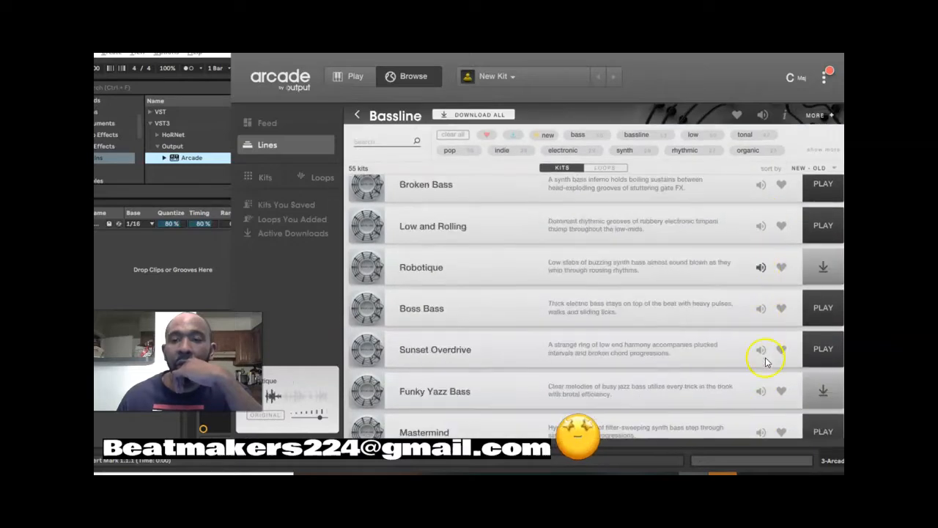
pyautogui.click(761, 311)
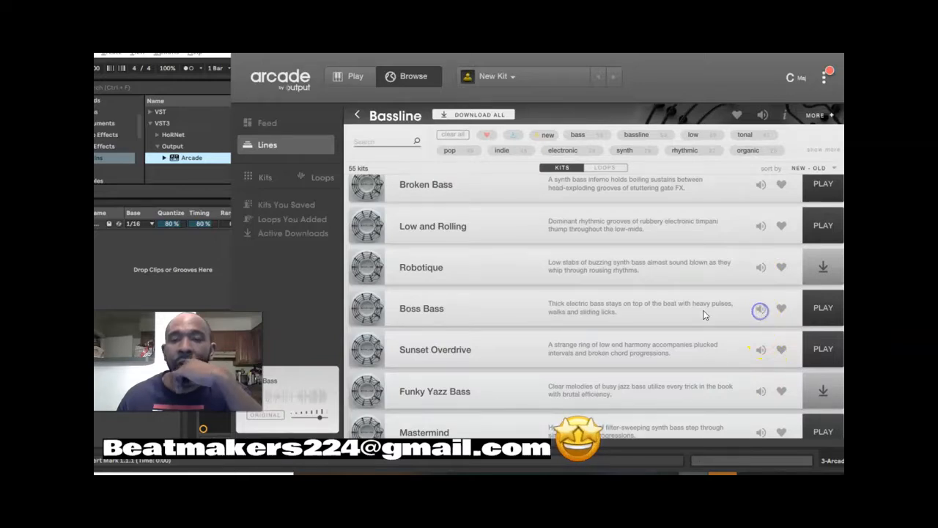
pyautogui.click(430, 311)
pyautogui.click(821, 316)
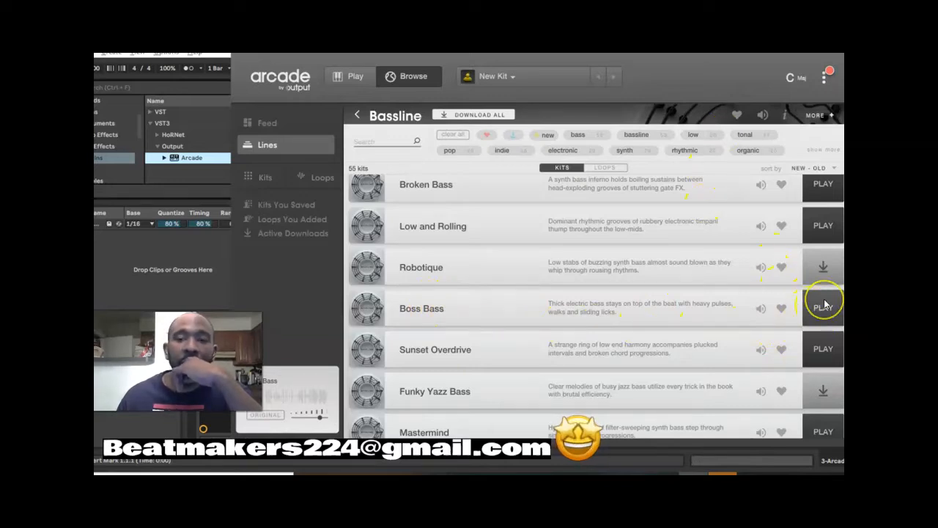
pyautogui.click(823, 306)
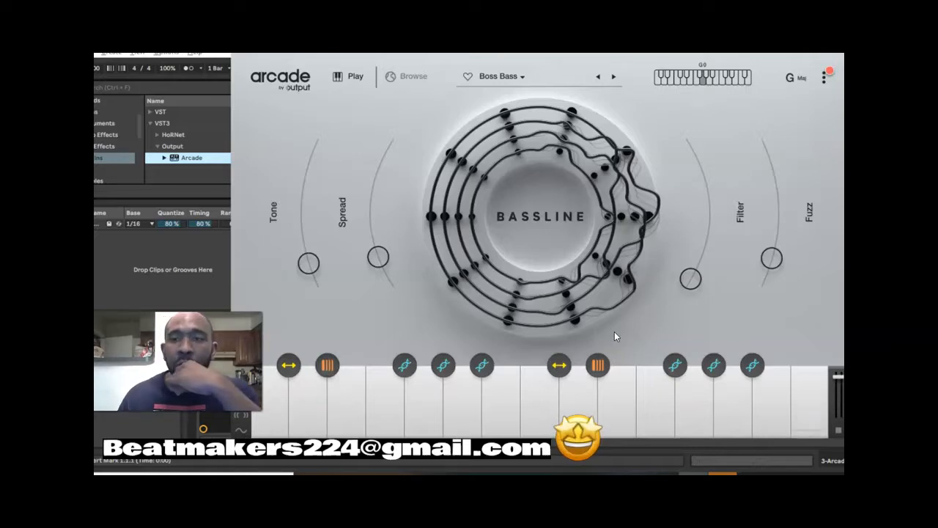
# - Set Arcade's session key to C Maj for the Boss Bass kit
pyautogui.moveTo(760, 47); pyautogui.dragTo(769, 123)
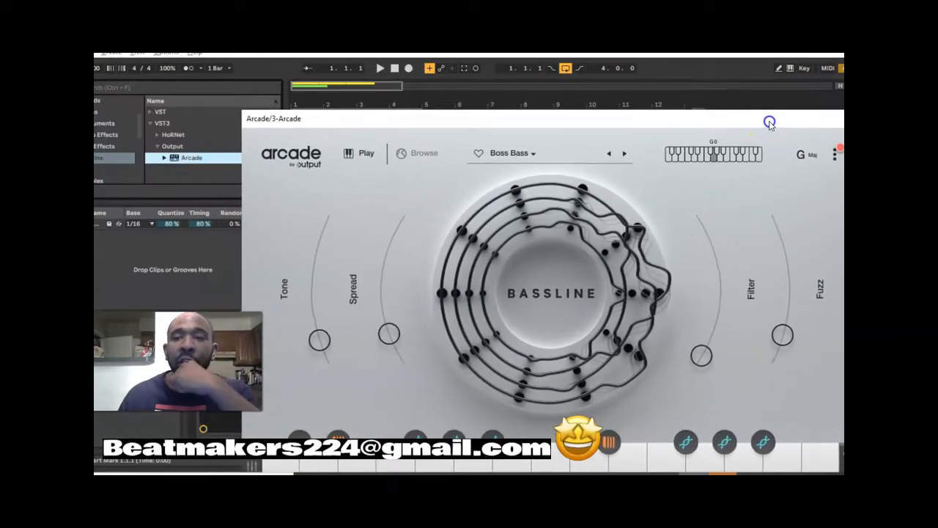
pyautogui.click(802, 156)
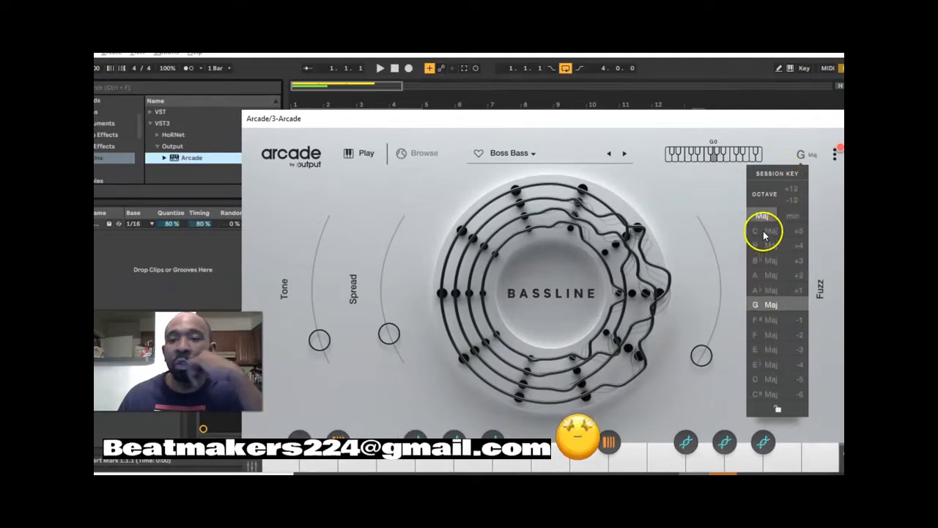
pyautogui.click(763, 231)
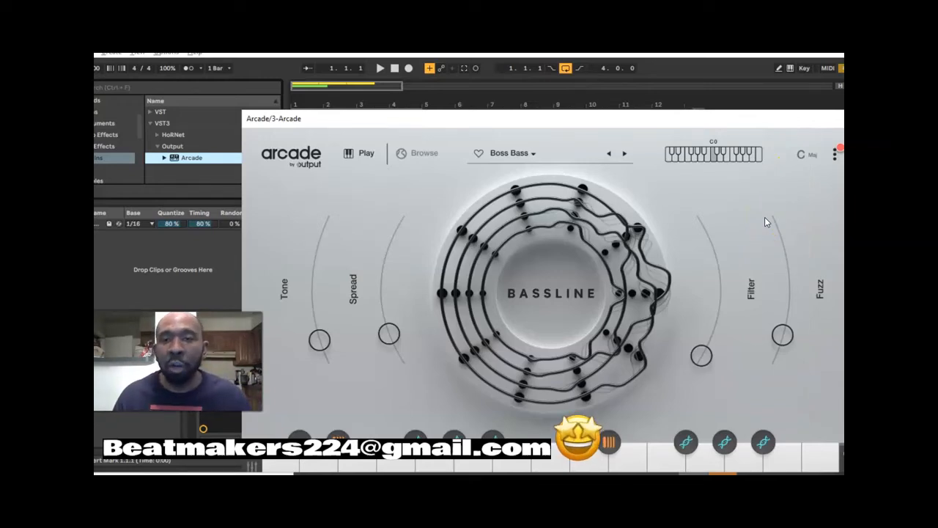
# - Bring the Arcade keyboard into view, audition the second white key's loop and open that loop's editor
pyautogui.moveTo(640, 126); pyautogui.dragTo(656, 63)
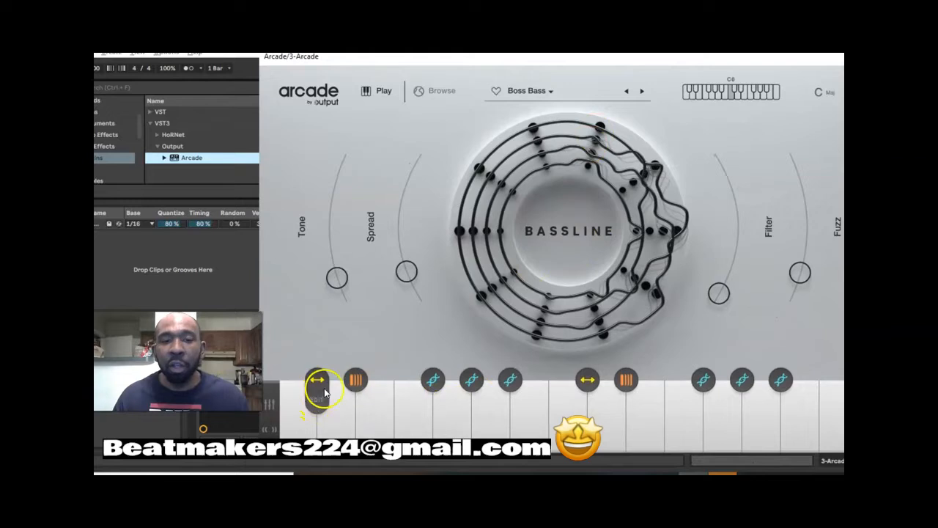
pyautogui.click(328, 435)
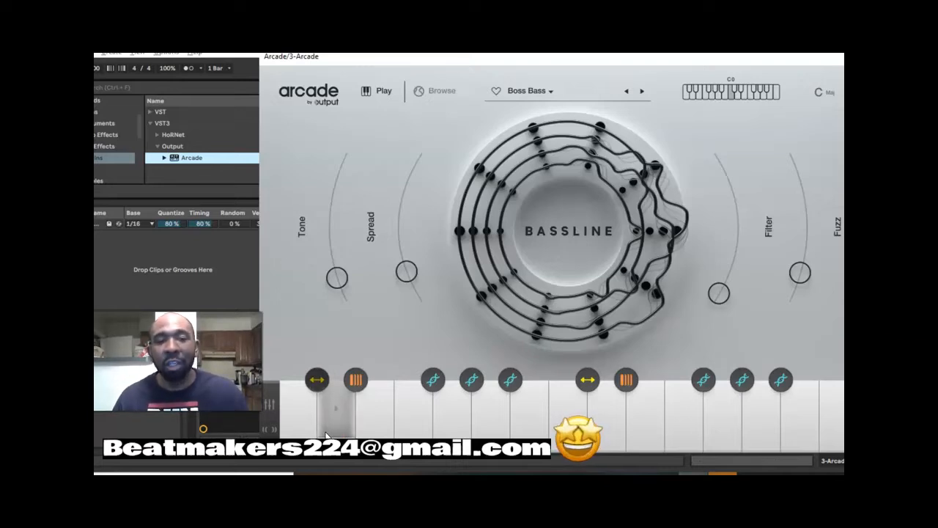
pyautogui.click(328, 435)
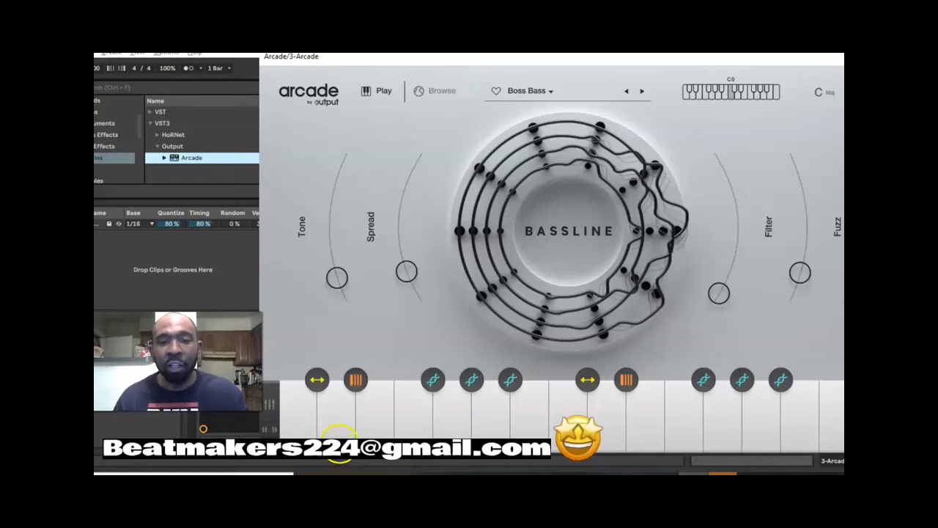
pyautogui.click(336, 444)
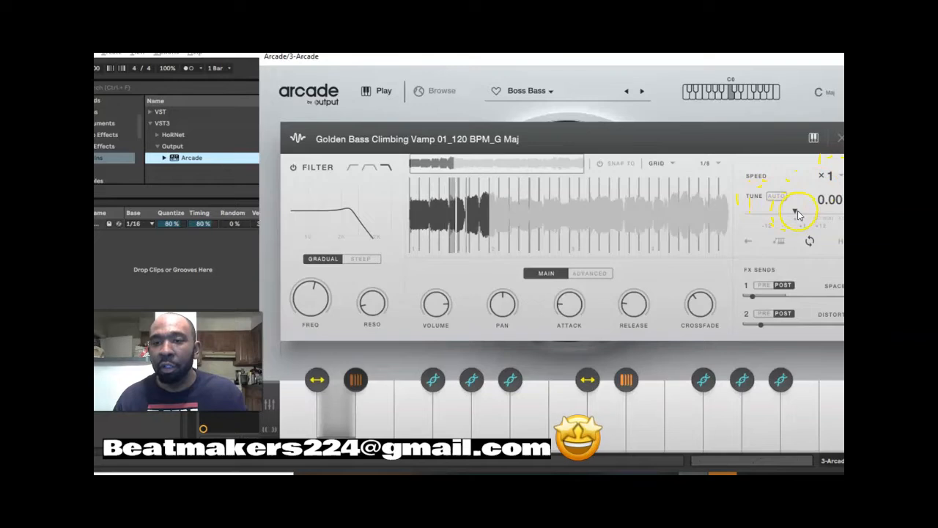
# - Tune the Golden Bass Climbing Vamp 01 loop to -6.00 and set its speed to x2
pyautogui.moveTo(799, 210); pyautogui.dragTo(782, 214)
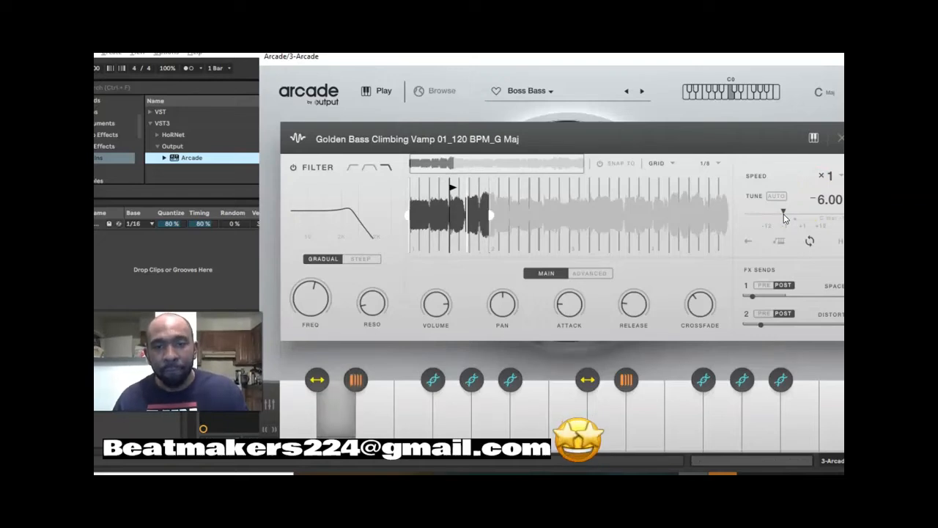
pyautogui.click(815, 180)
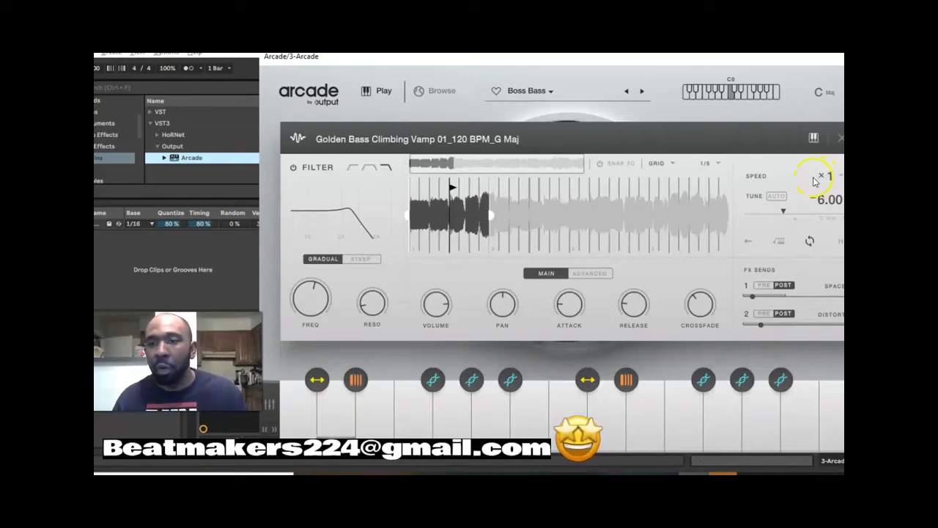
pyautogui.click(834, 179)
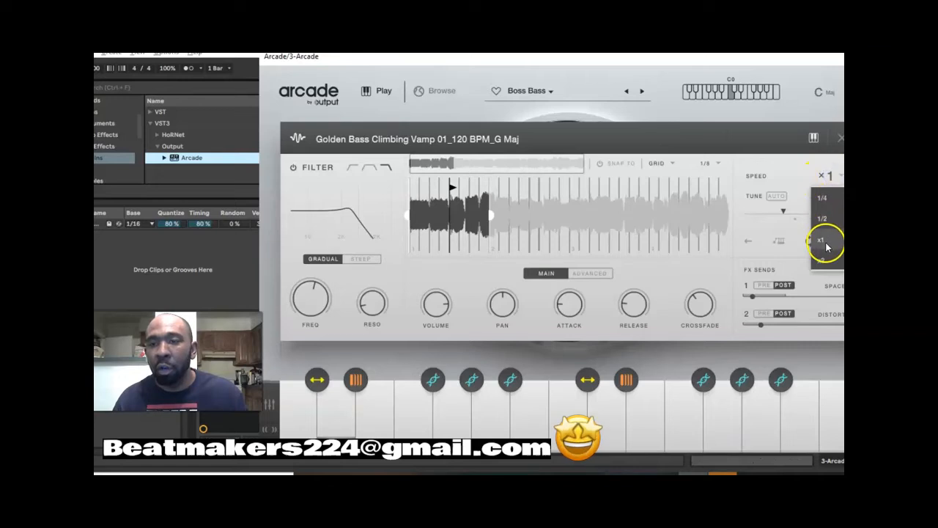
pyautogui.click(821, 261)
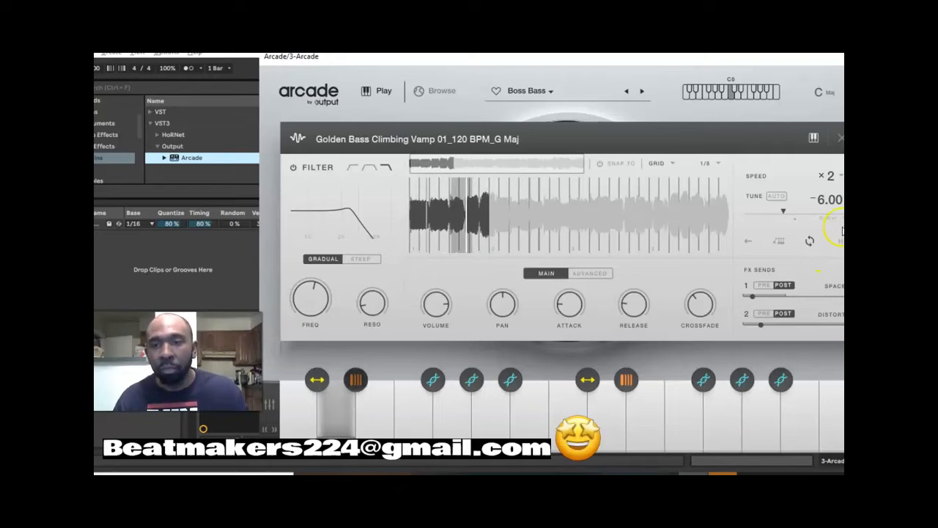
# - Set the Golden Bass Climbing Vamp 01 loop's speed to x1 in Arcade
pyautogui.click(836, 183)
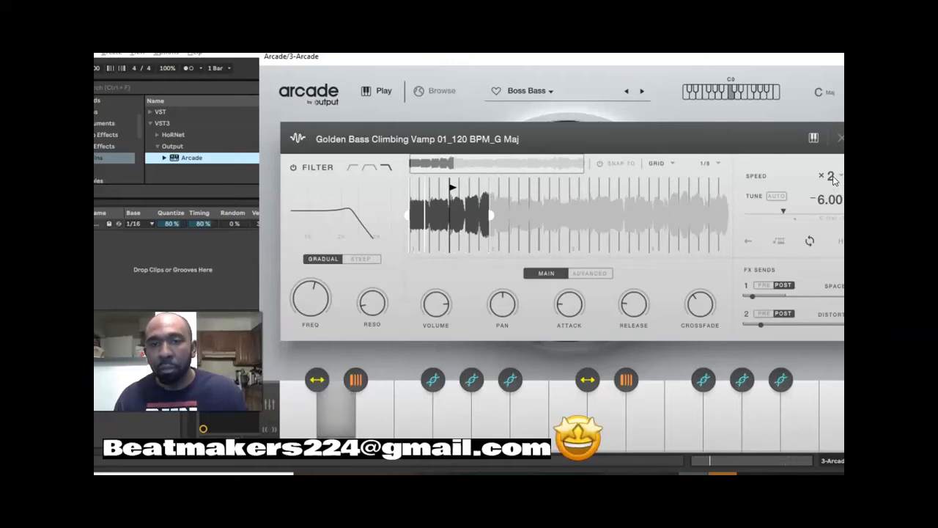
pyautogui.click(833, 180)
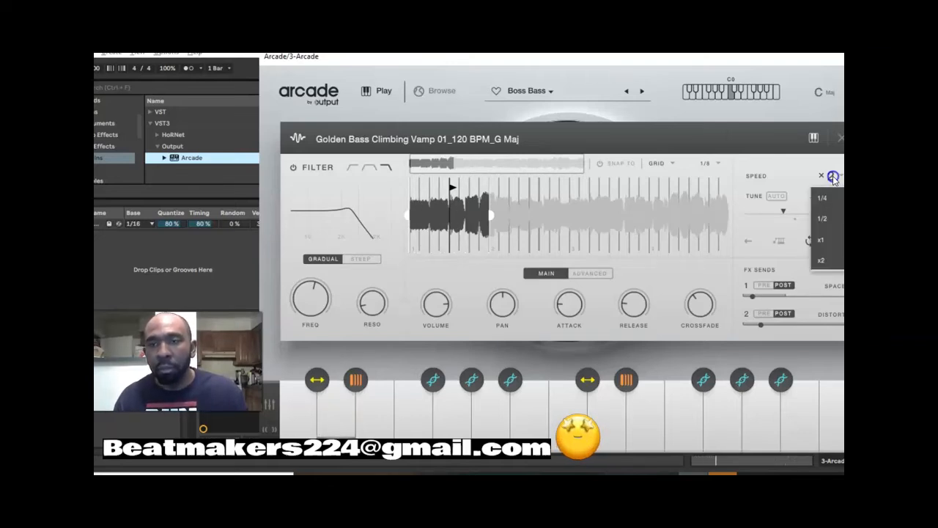
pyautogui.click(837, 240)
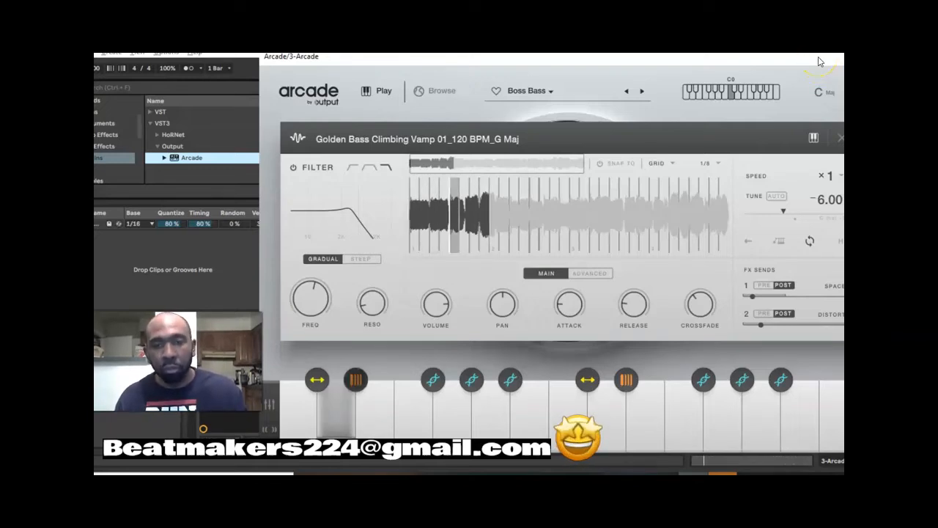
# - Record the bass loop as a four-bar MIDI clip on the Arcade track and close the Arcade window
pyautogui.moveTo(820, 62); pyautogui.dragTo(732, 171)
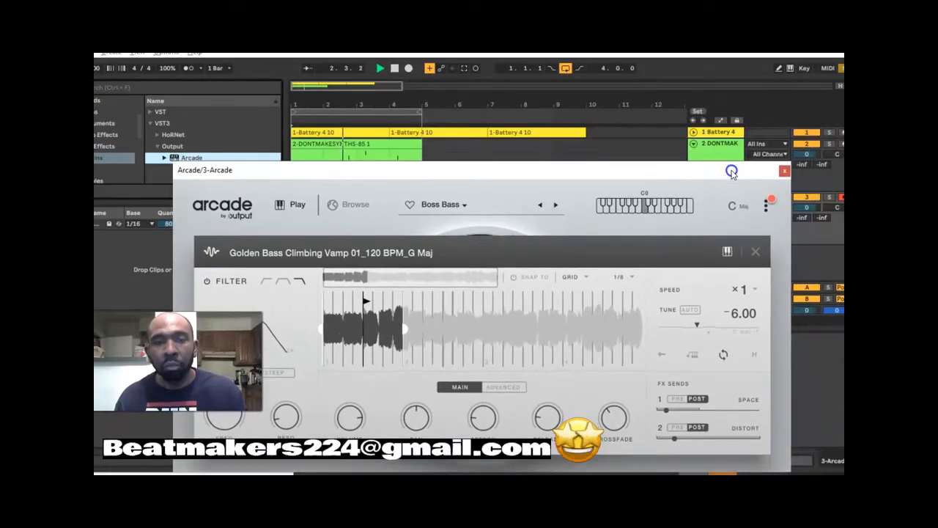
pyautogui.click(409, 67)
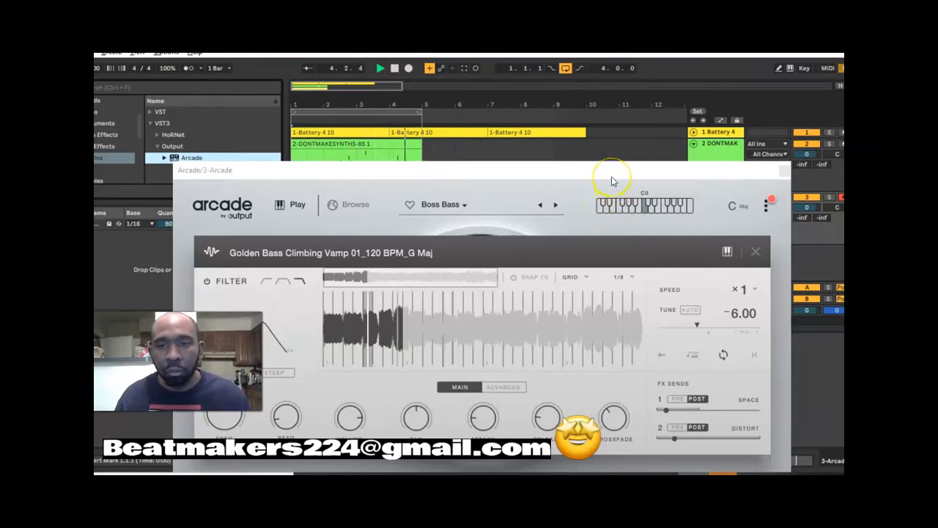
pyautogui.moveTo(611, 177); pyautogui.dragTo(644, 283)
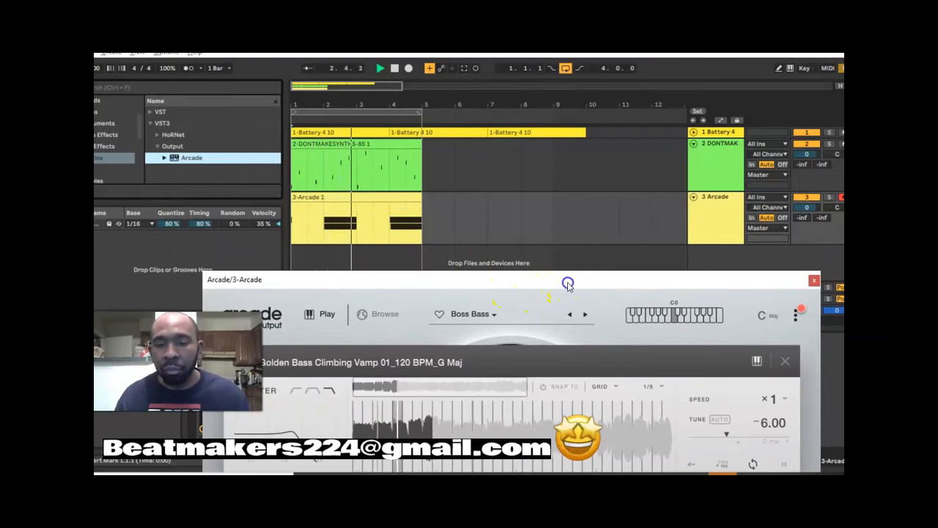
pyautogui.moveTo(565, 281); pyautogui.dragTo(537, 317)
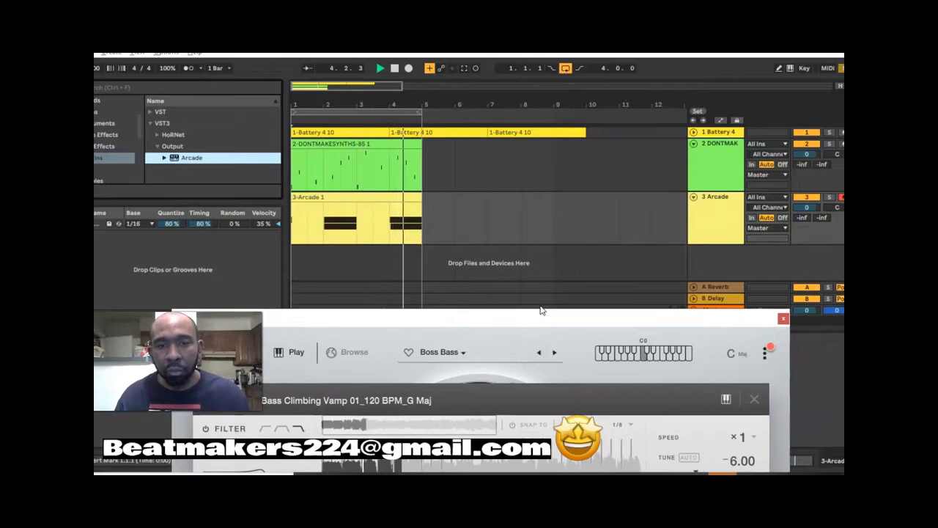
pyautogui.click(783, 318)
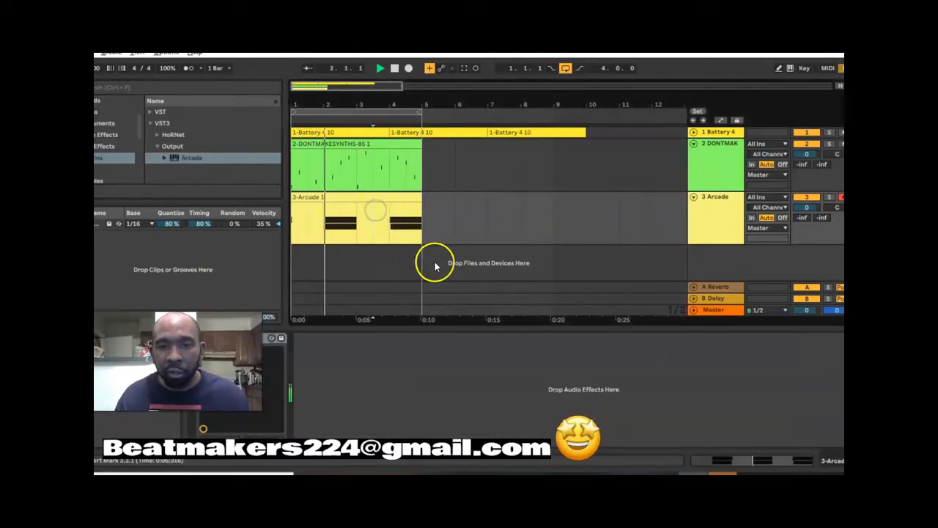
# - Open the recorded Arcade clip, shift the last D#2 and D2 notes slightly before bar 6, and stop playback
pyautogui.click(381, 200)
pyautogui.doubleClick(381, 200)
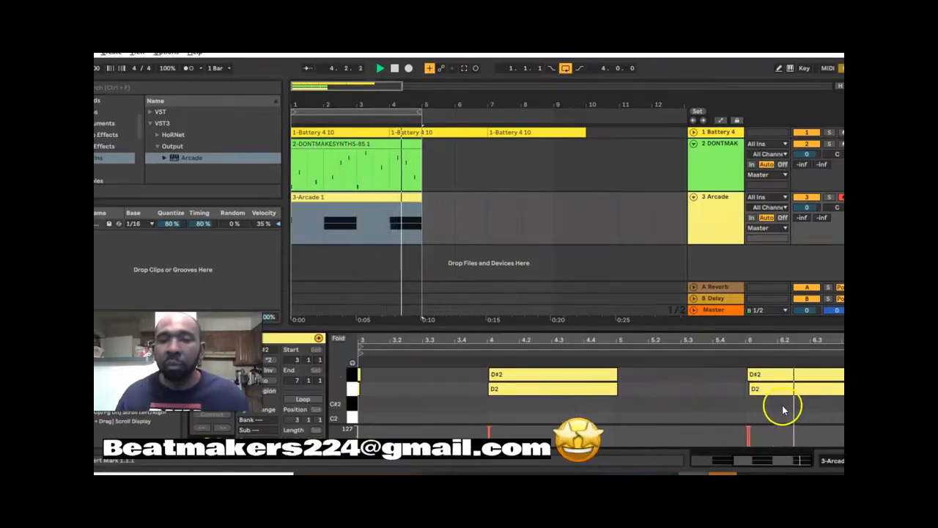
pyautogui.moveTo(779, 404)
pyautogui.mouseDown()
pyautogui.moveTo(769, 376)
pyautogui.moveTo(758, 376)
pyautogui.mouseUp()
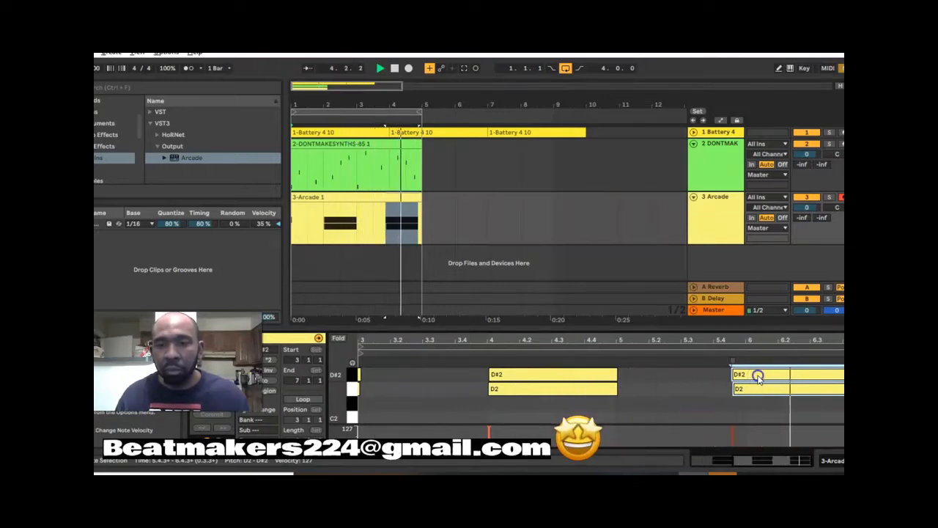
pyautogui.moveTo(759, 377); pyautogui.dragTo(767, 376)
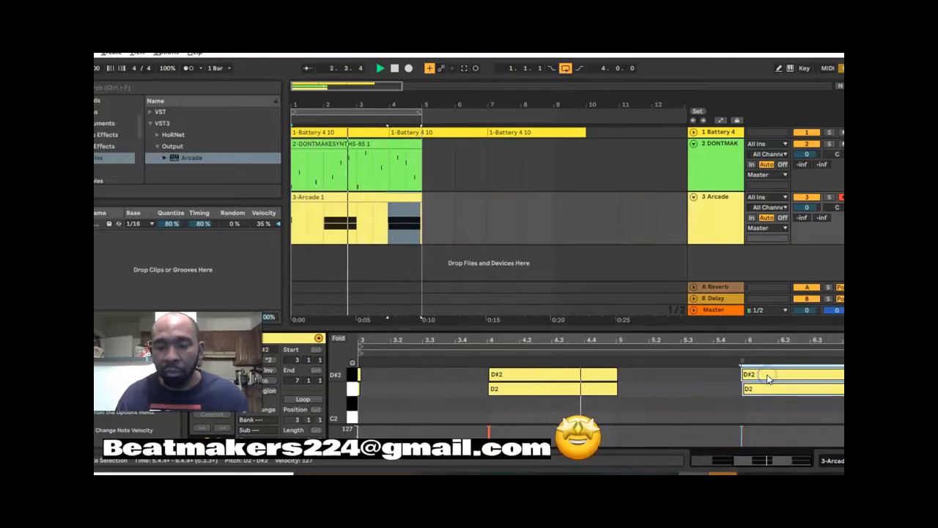
pyautogui.click(799, 412)
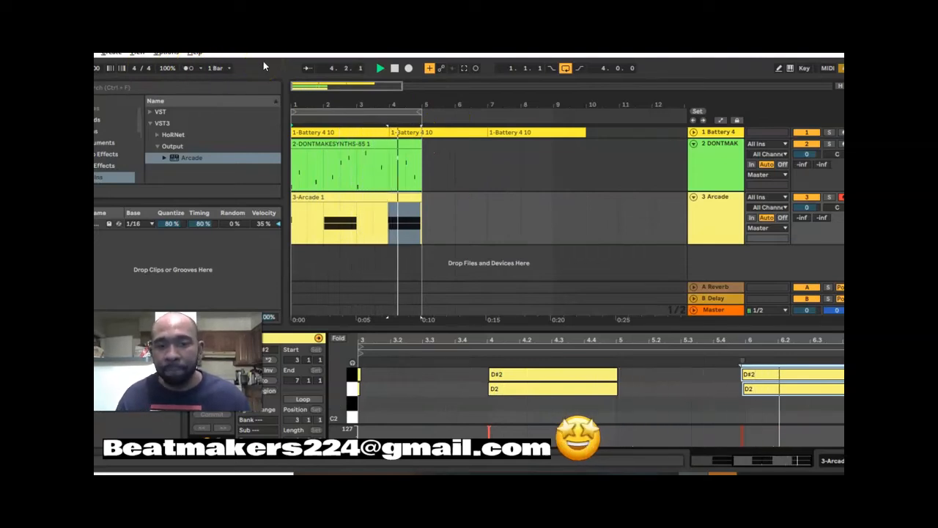
pyautogui.click(394, 68)
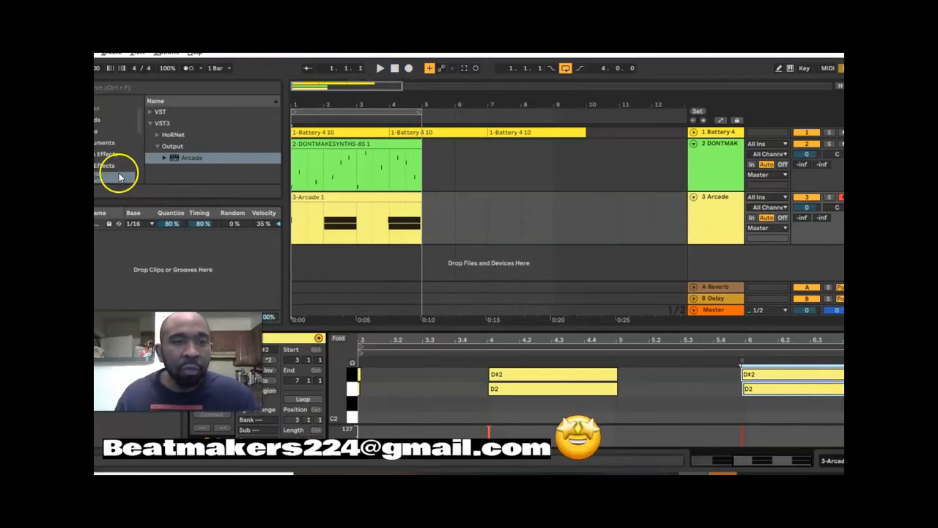
# - Show the audio effects in the browser and collapse the Room reverb presets
pyautogui.scroll(-3, 109, 154)
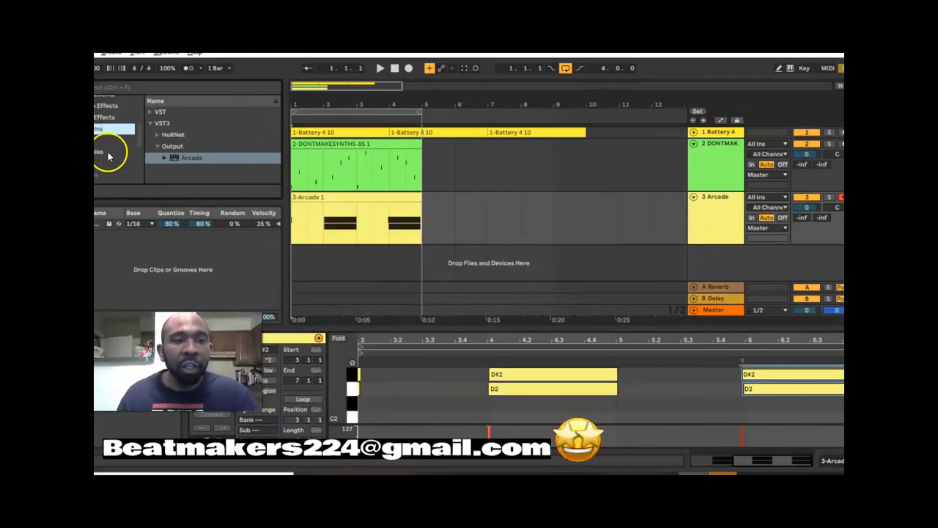
pyautogui.scroll(4, 109, 154)
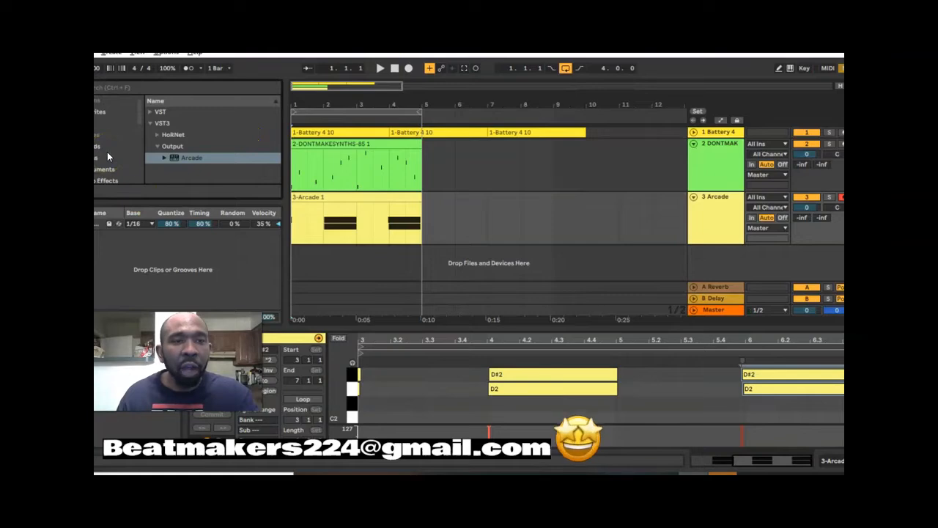
pyautogui.scroll(-2, 107, 155)
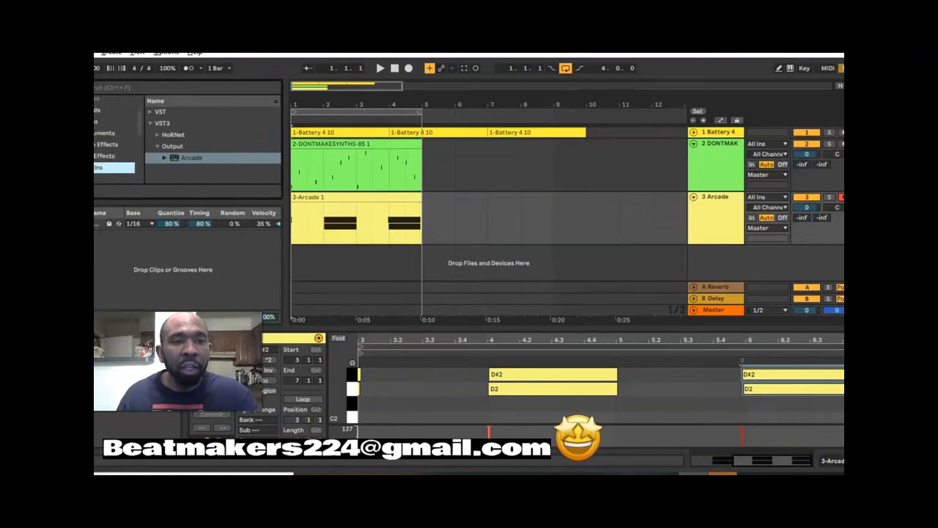
pyautogui.click(107, 143)
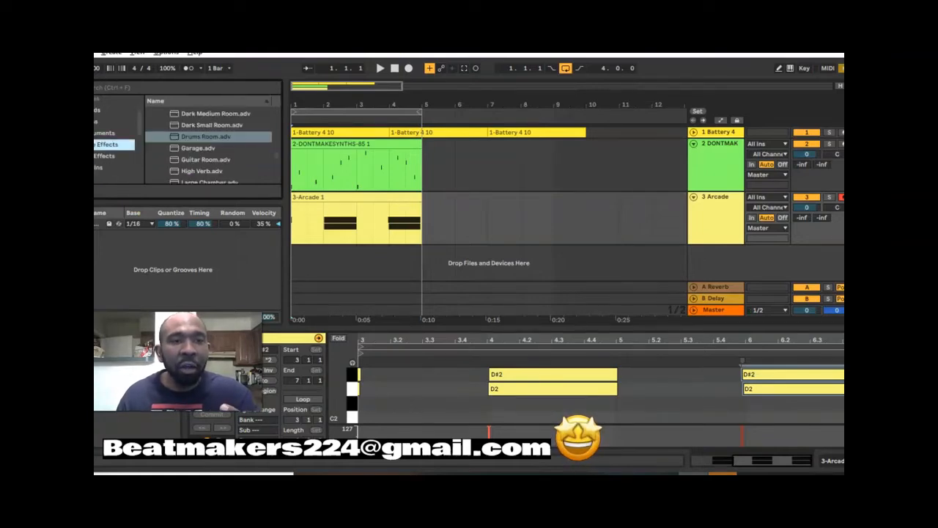
pyautogui.scroll(5, 197, 165)
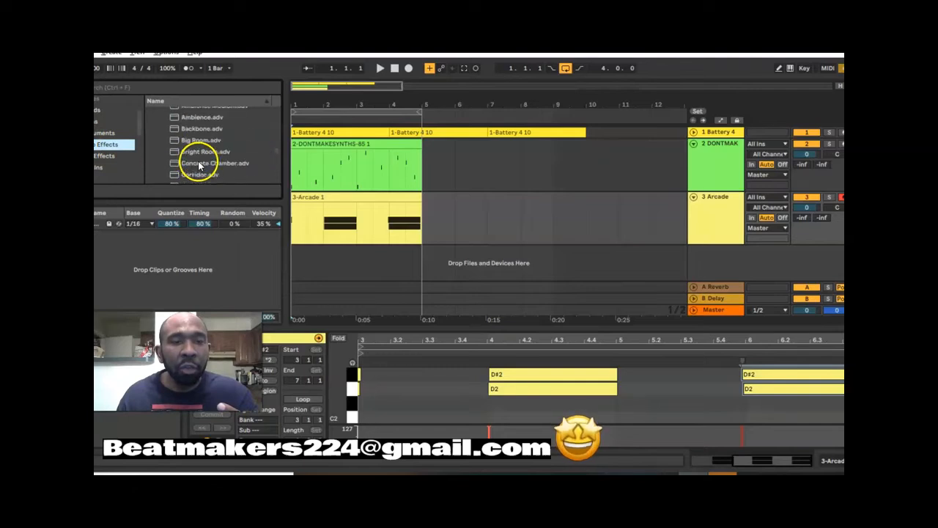
pyautogui.click(159, 131)
# - Find Compressor among the audio effects, add its Acoustic Kick Compressor preset to the Arcade track and stop playback after listening
pyautogui.scroll(-3, 160, 136)
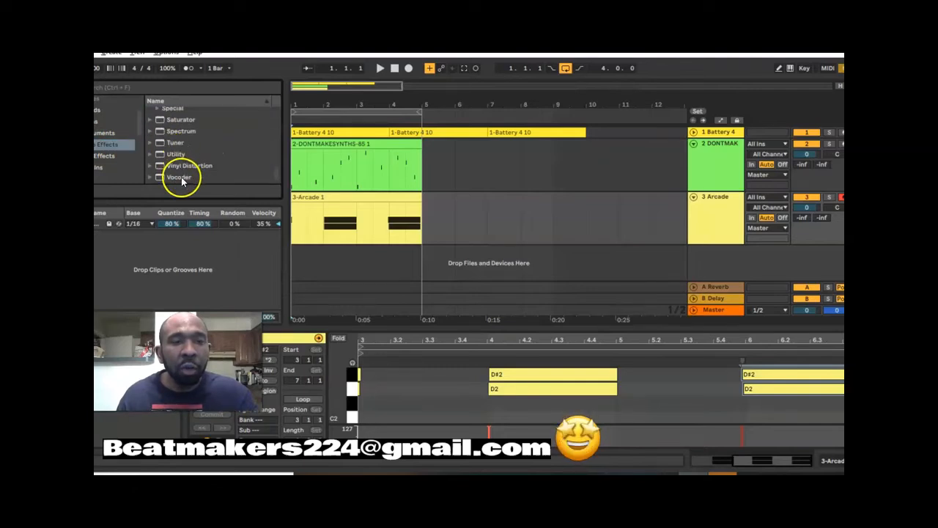
pyautogui.scroll(1, 182, 182)
pyautogui.scroll(-1, 183, 182)
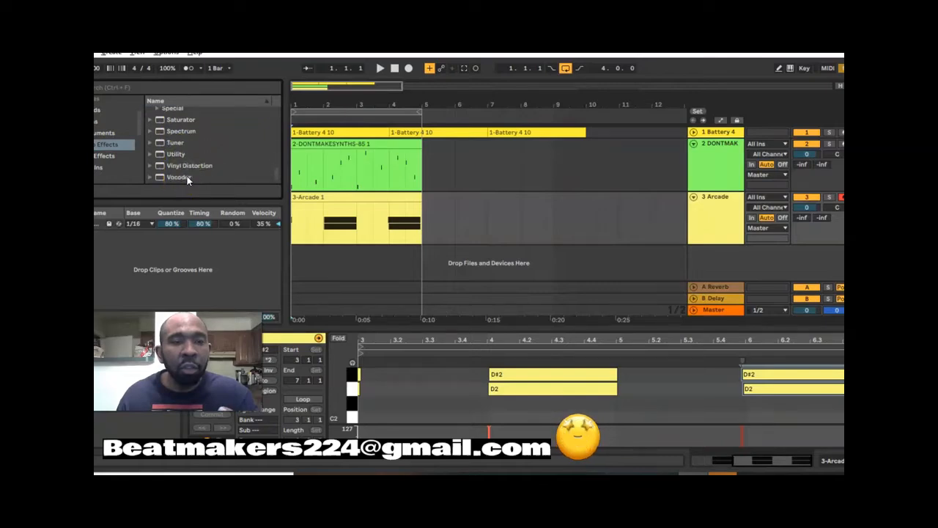
pyautogui.scroll(3, 187, 175)
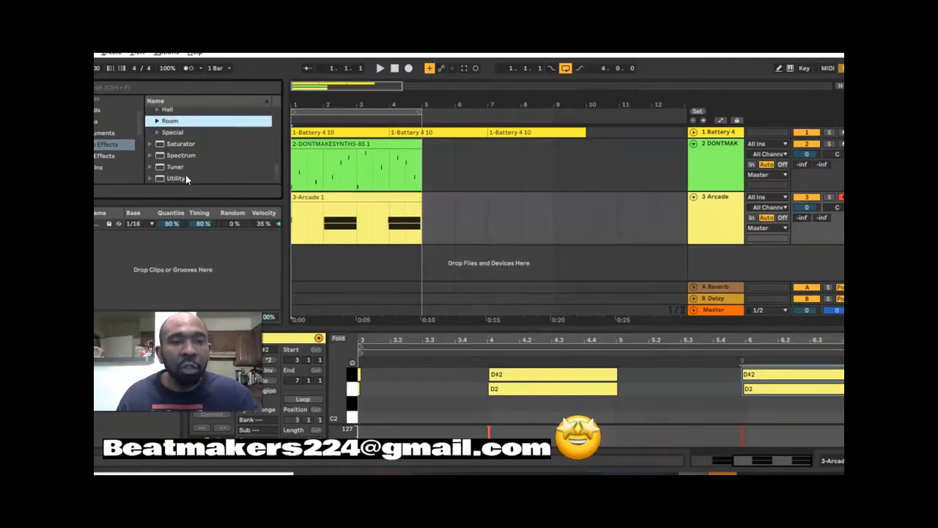
pyautogui.scroll(7, 180, 167)
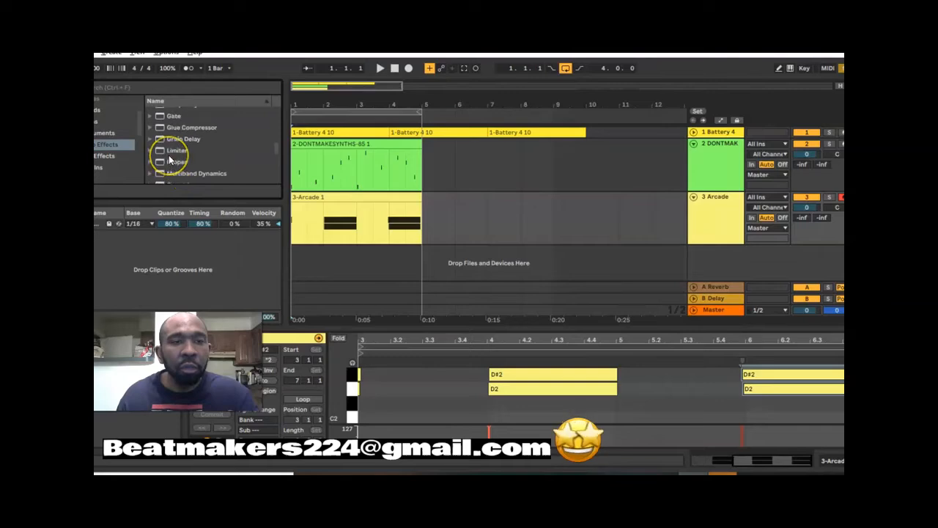
pyautogui.scroll(5, 169, 159)
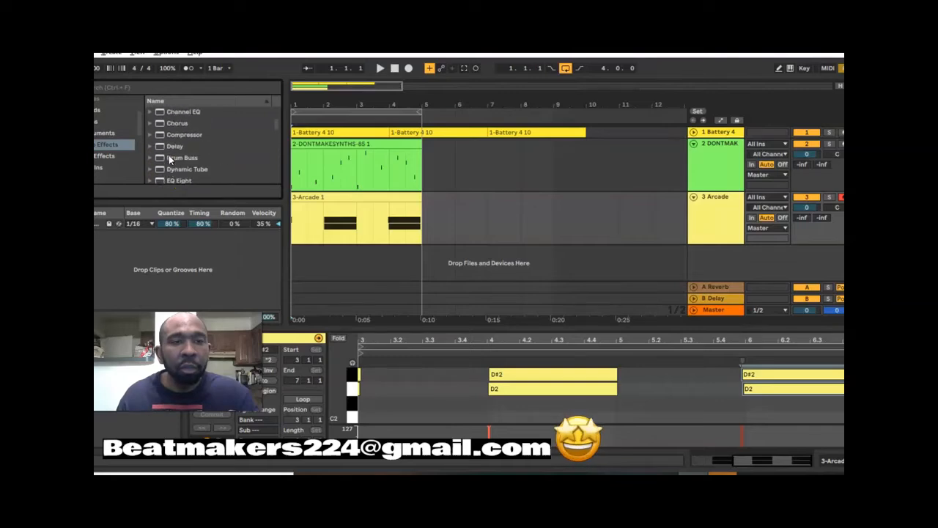
pyautogui.click(149, 137)
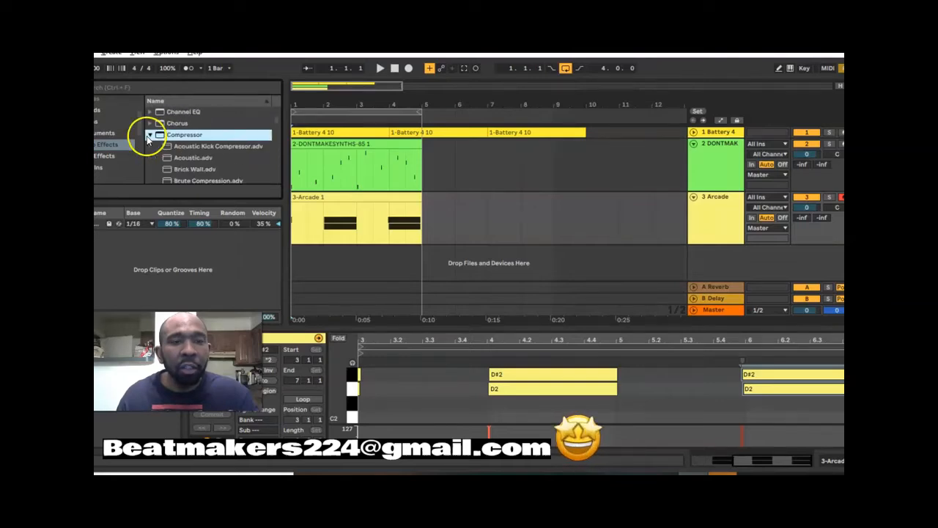
pyautogui.scroll(-1, 185, 148)
pyautogui.moveTo(185, 136); pyautogui.dragTo(229, 148)
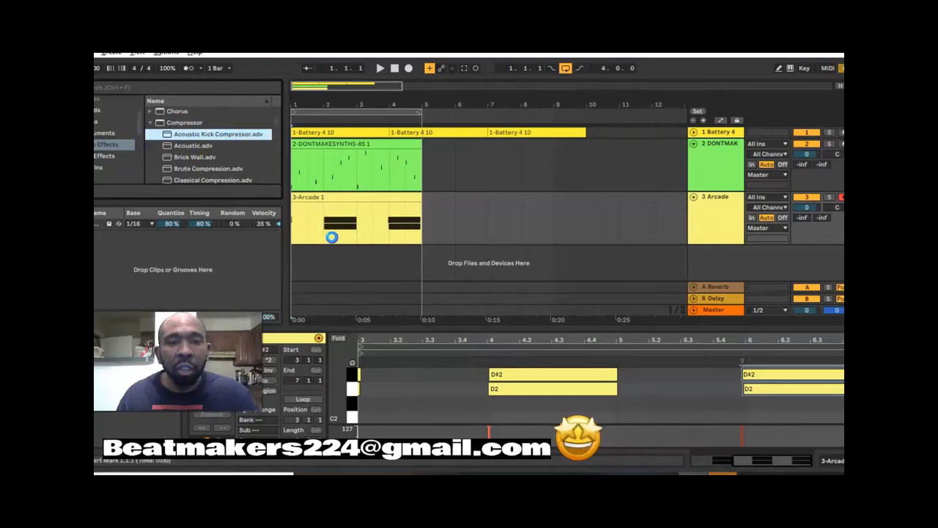
pyautogui.moveTo(346, 240); pyautogui.dragTo(339, 235)
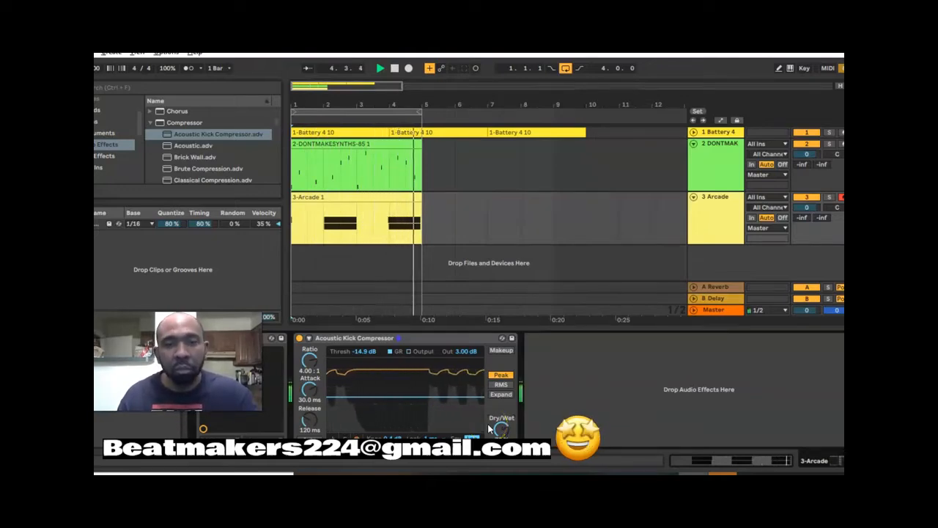
pyautogui.click(398, 70)
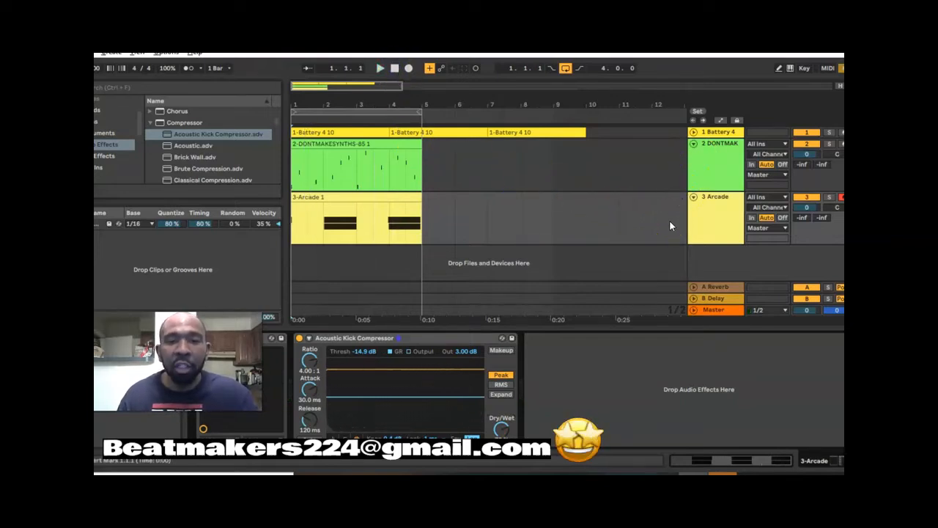
# - Select the Arcade track, reopen its Arcade plug-in window to review the loop settings, and close the window
pyautogui.click(682, 354)
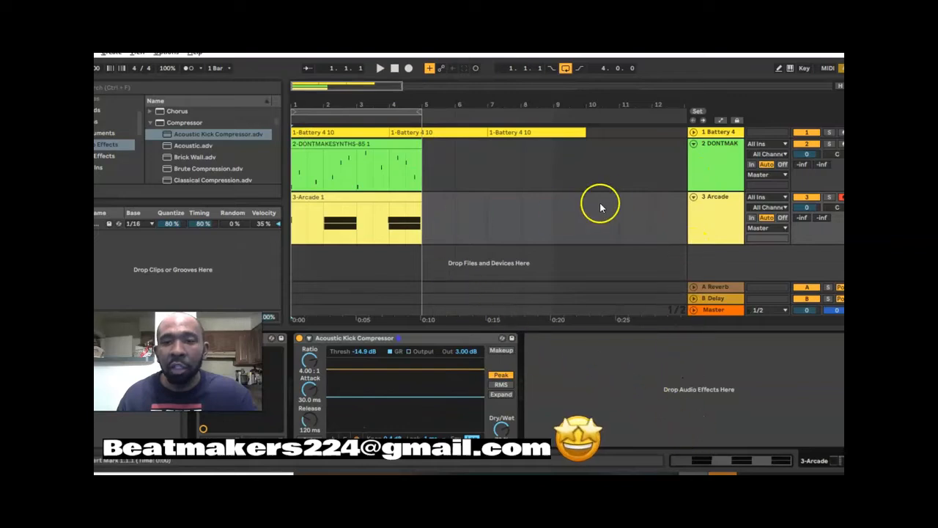
pyautogui.click(703, 216)
pyautogui.doubleClick(727, 220)
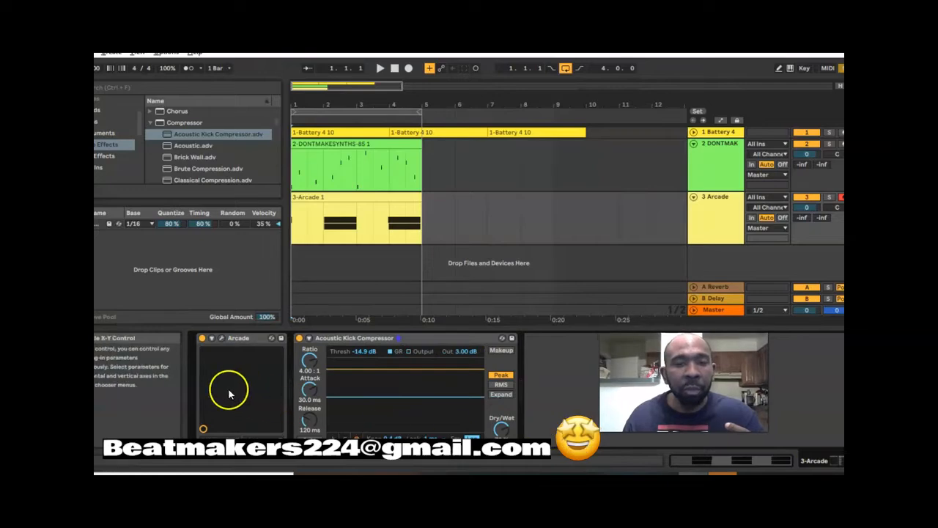
pyautogui.click(223, 337)
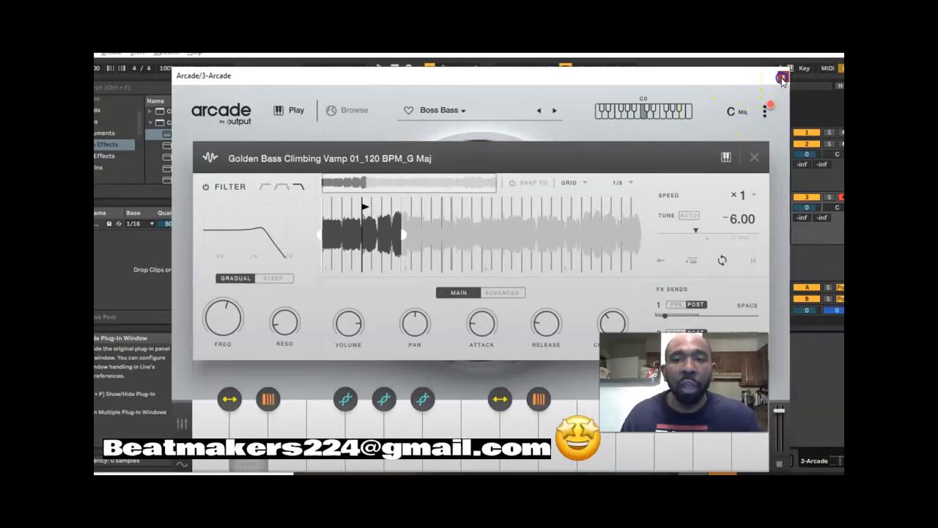
pyautogui.click(782, 78)
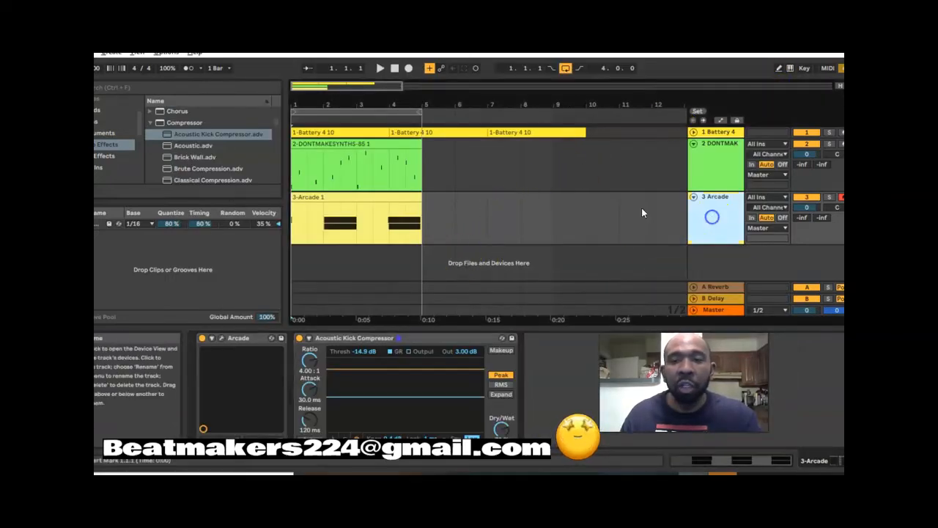
# - Insert a new MIDI track below the Arcade track and fold the Arcade track
pyautogui.click(111, 54)
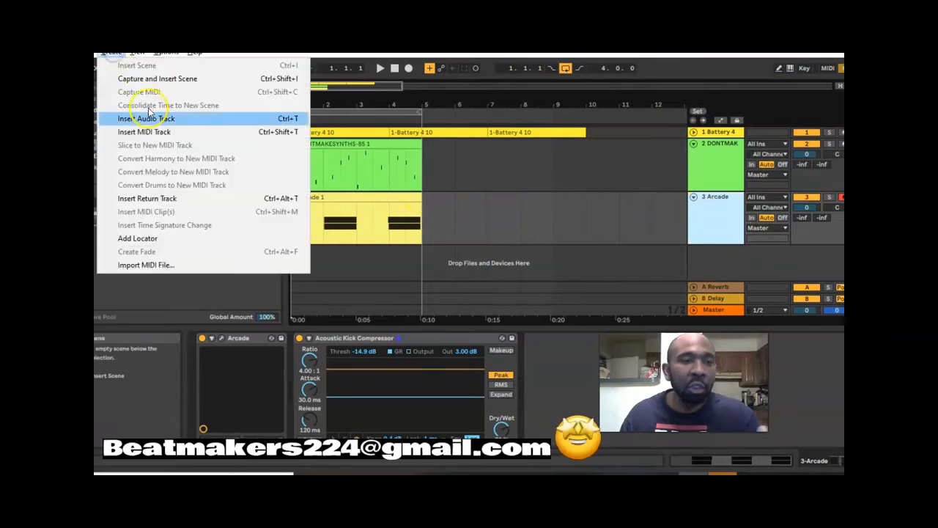
pyautogui.click(160, 134)
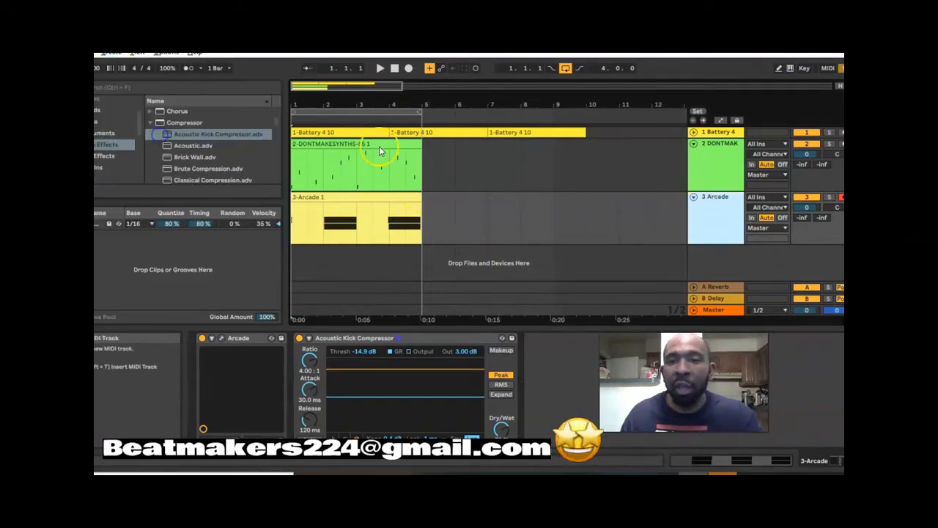
pyautogui.click(695, 182)
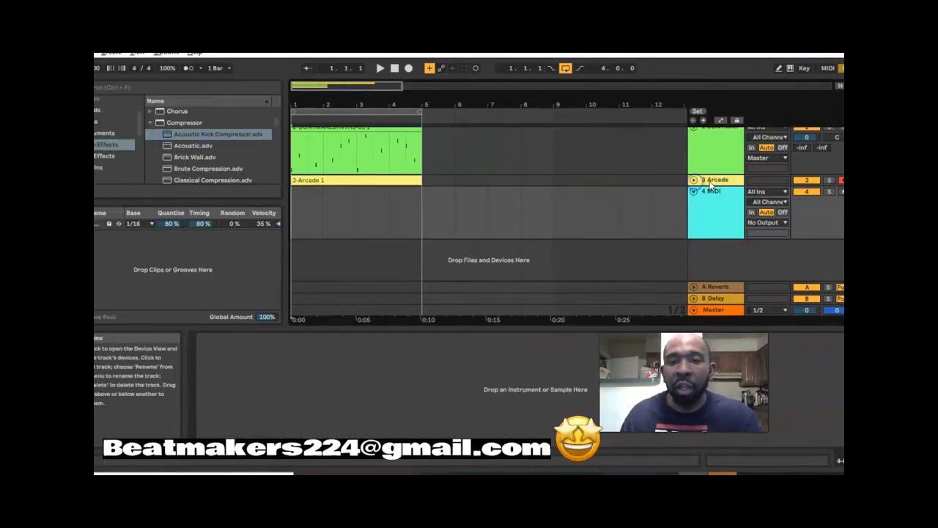
# - Rename the Arcade track as Bassline
pyautogui.click(712, 183)
pyautogui.rightClick(710, 185)
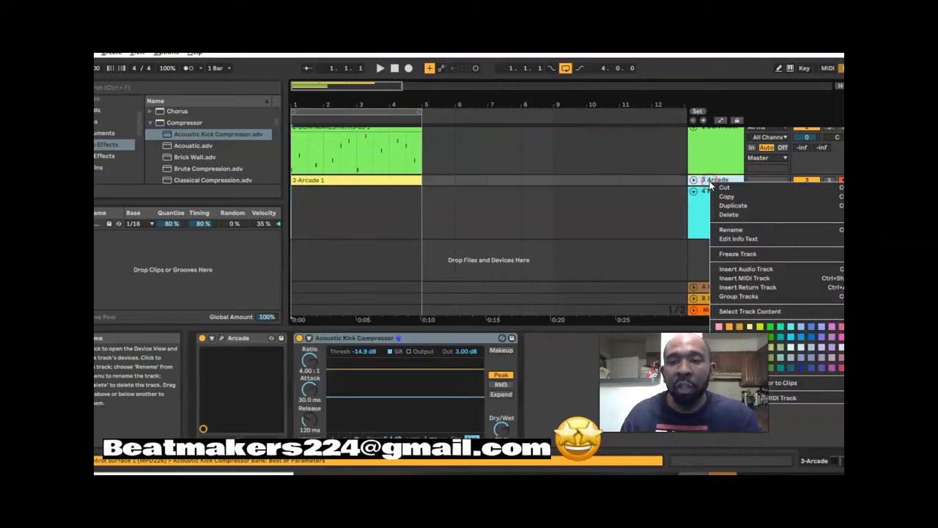
pyautogui.click(733, 230)
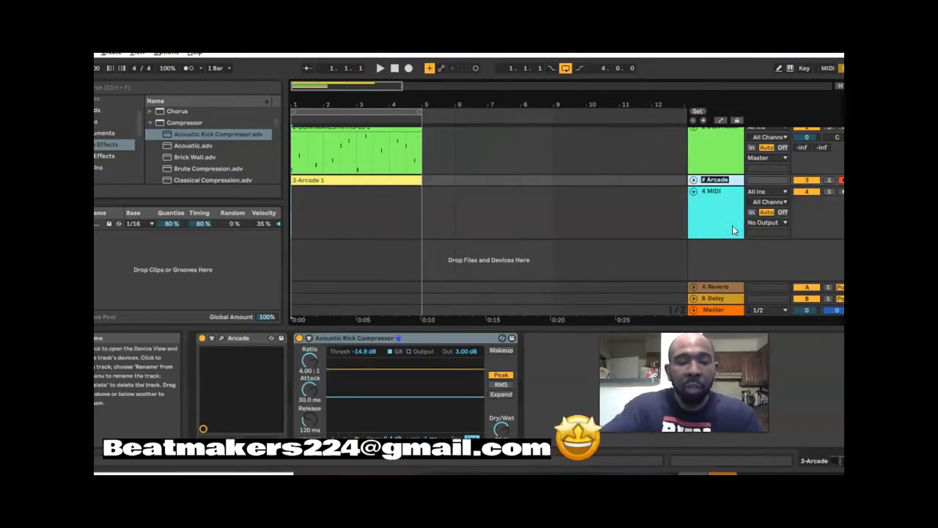
pyautogui.write('Bassline')
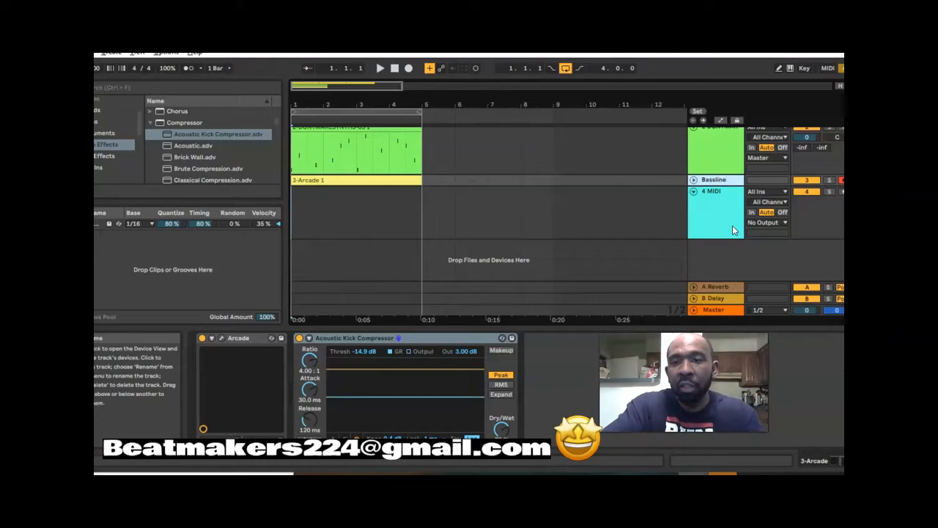
pyautogui.press('Return')
# - Rename the sliced DONTMAKESYNTHS track as Sample and fold it
pyautogui.scroll(1, 729, 224)
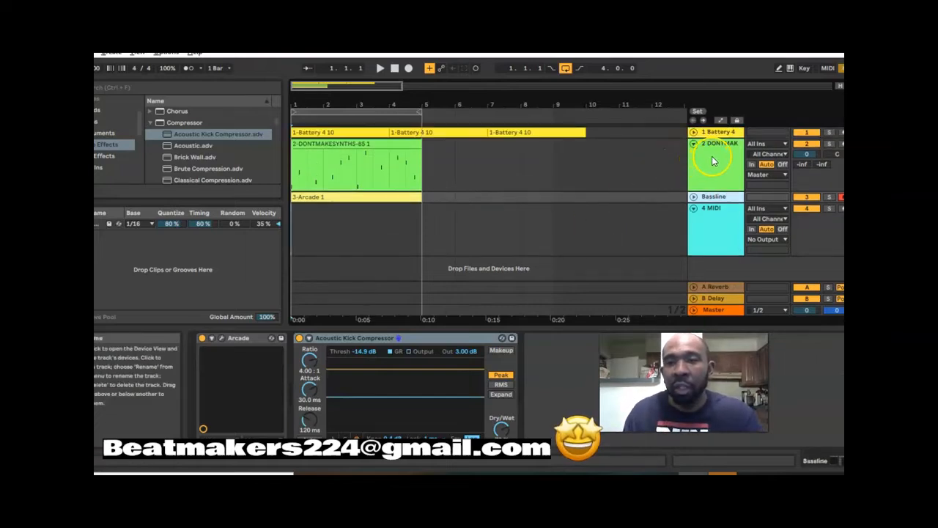
pyautogui.rightClick(713, 161)
pyautogui.click(763, 224)
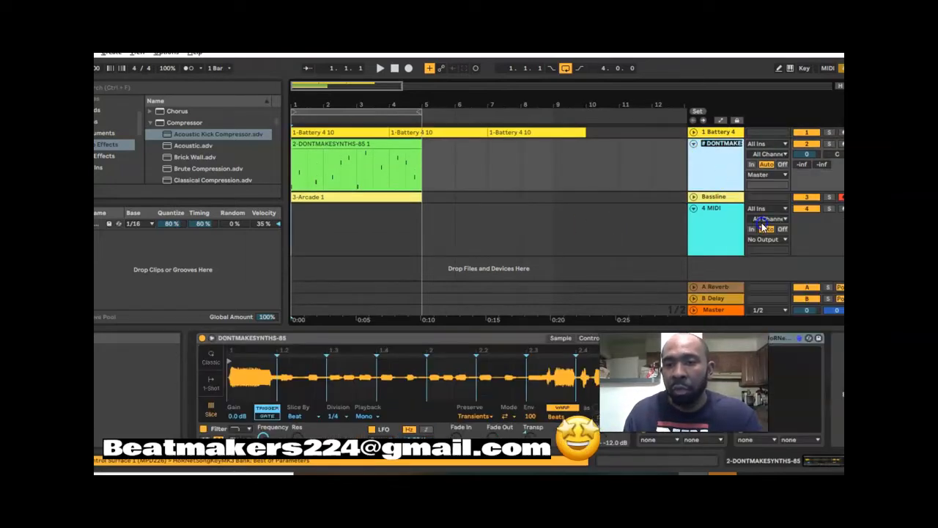
pyautogui.write('Sampe')
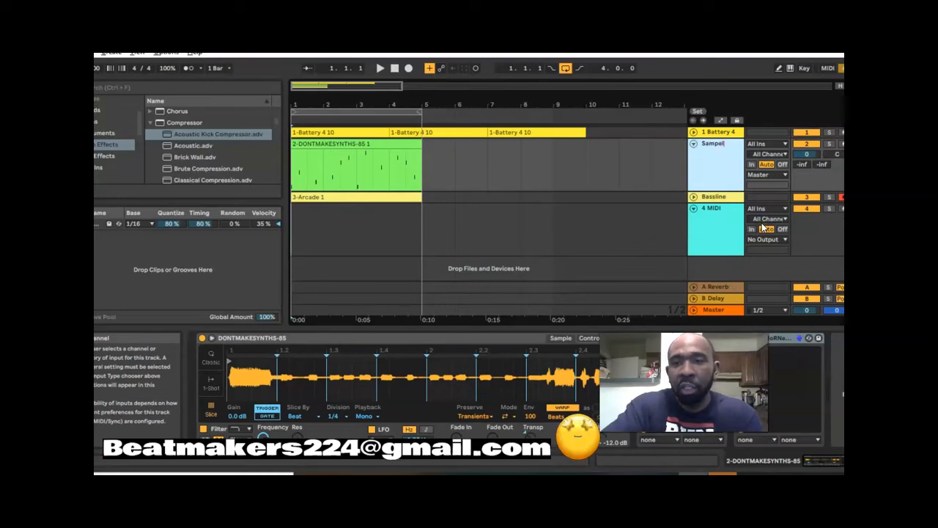
pyautogui.press('Return')
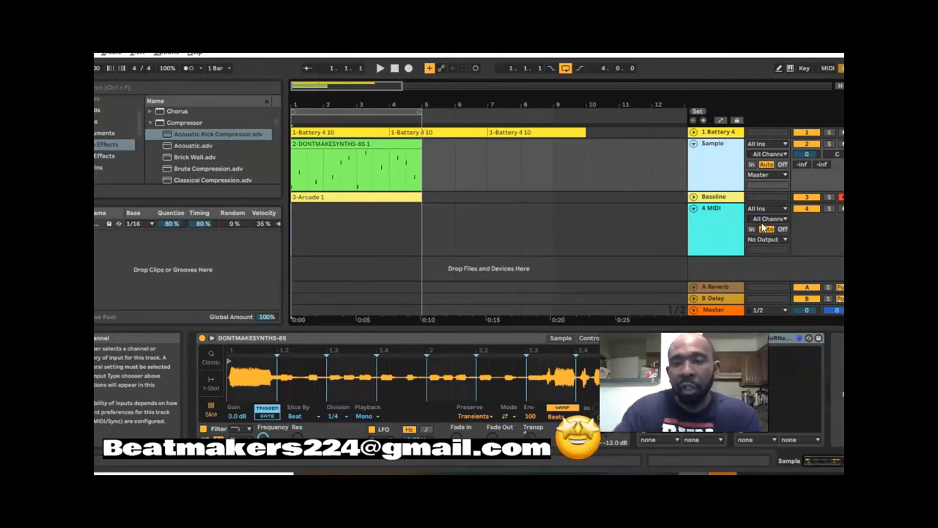
pyautogui.click(694, 145)
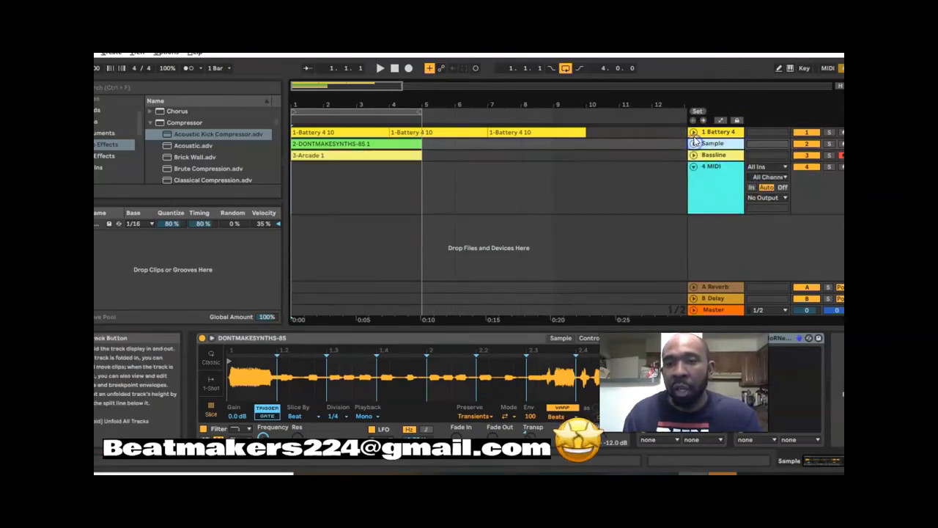
# - Unfold the Battery 4 track, rename it as Drums and fold it again
pyautogui.click(693, 132)
pyautogui.rightClick(717, 146)
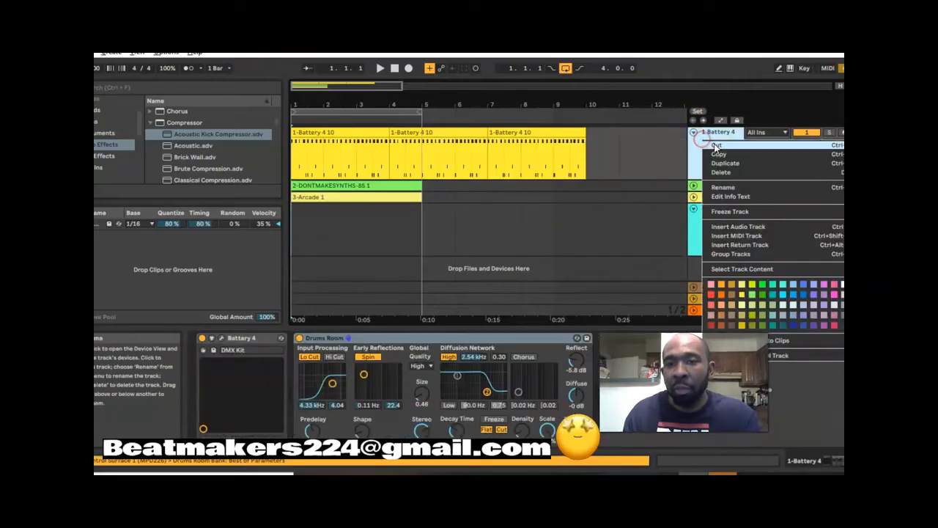
pyautogui.click(733, 188)
pyautogui.write('D')
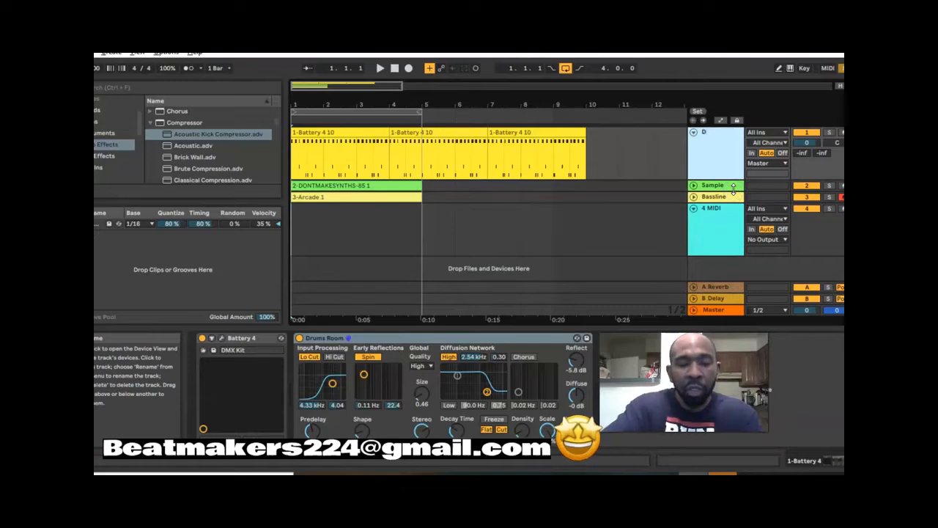
pyautogui.write('rums')
pyautogui.press('Return')
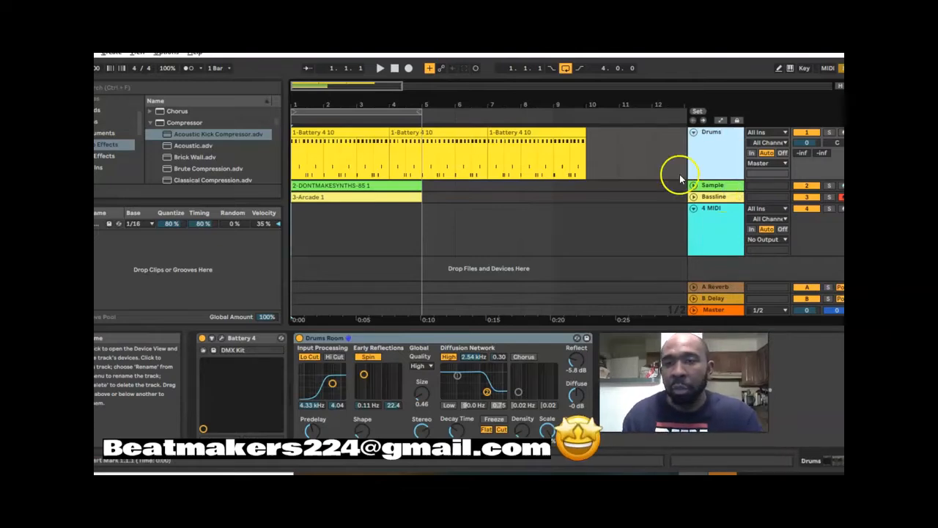
pyautogui.click(694, 133)
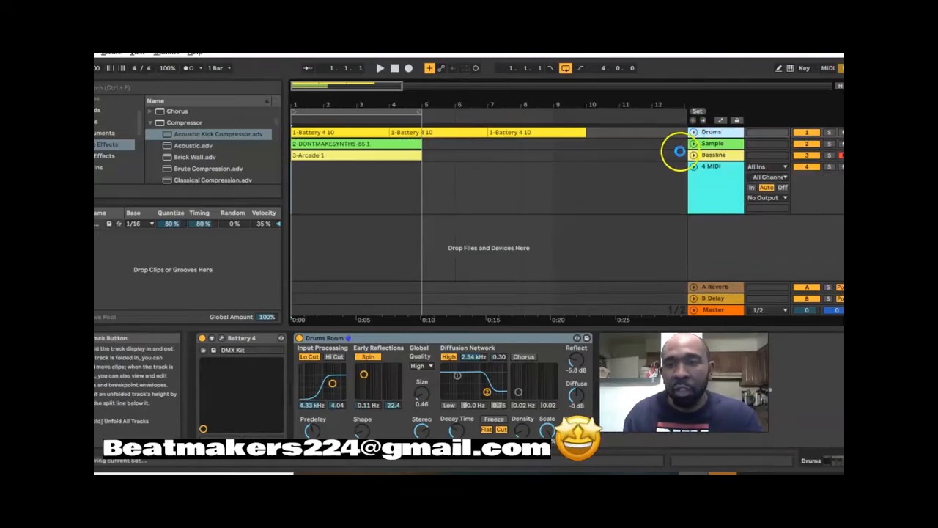
# - Find the Arcade VST3 instrument among the plug-ins and load it onto the empty fourth MIDI track
pyautogui.click(708, 175)
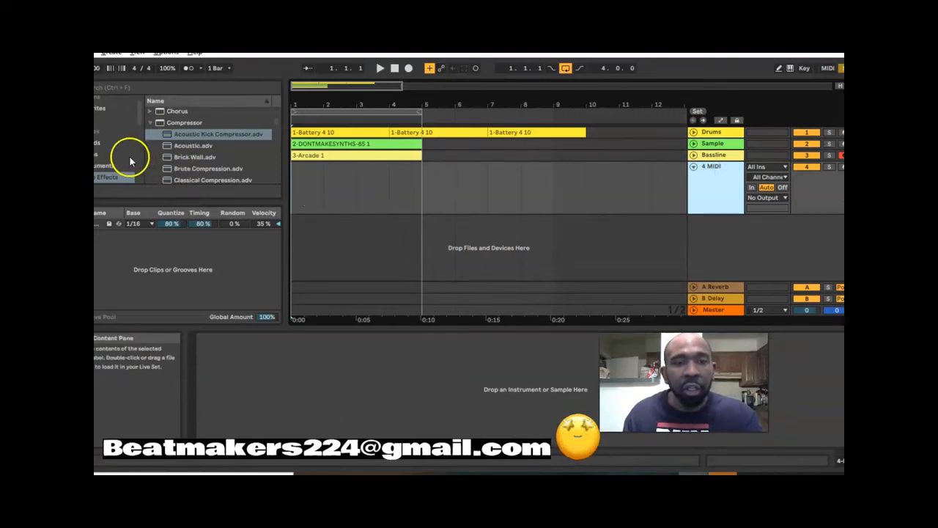
pyautogui.scroll(-3, 118, 162)
pyautogui.scroll(-2, 110, 170)
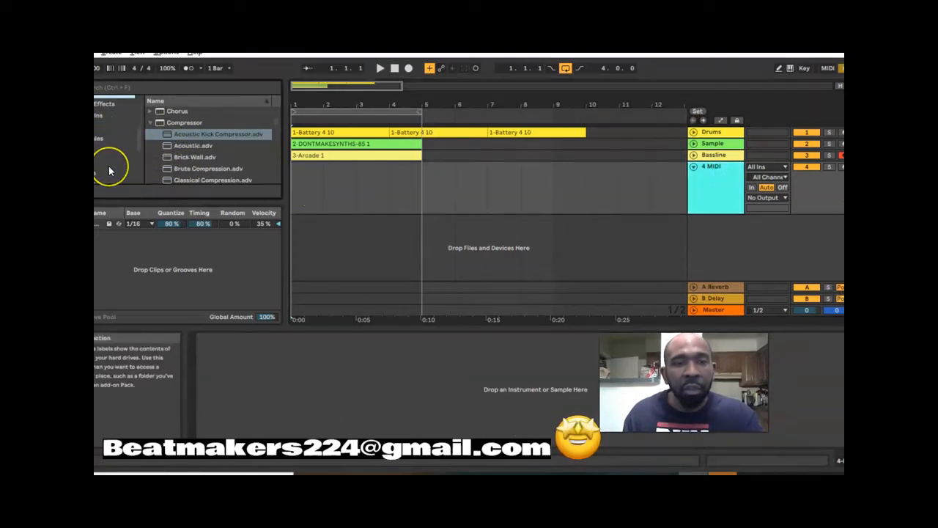
pyautogui.click(110, 115)
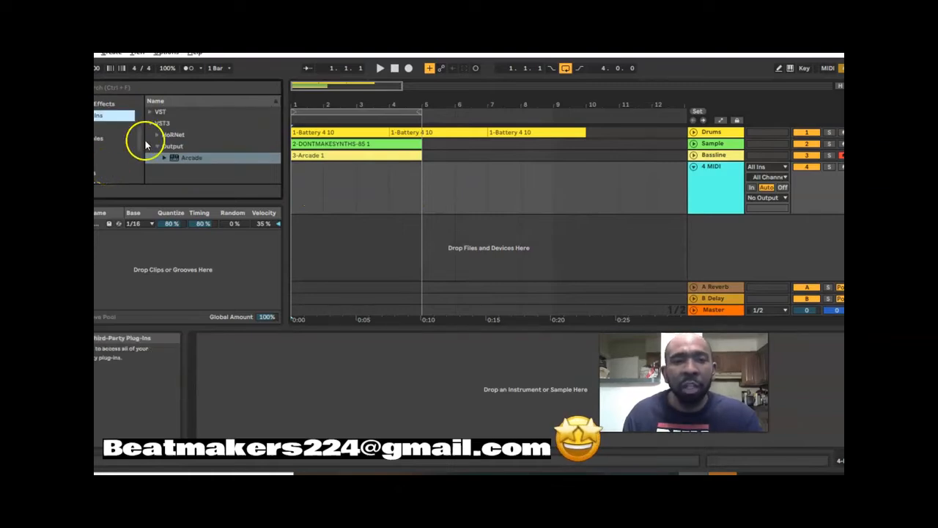
pyautogui.moveTo(178, 158); pyautogui.dragTo(309, 195)
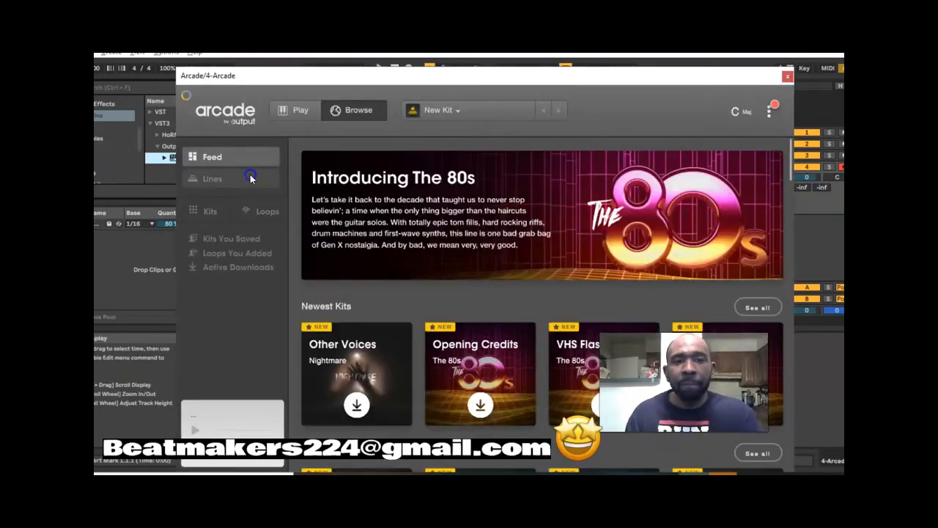
# - Browse Arcade's lines and open the one called The 80s
pyautogui.click(212, 181)
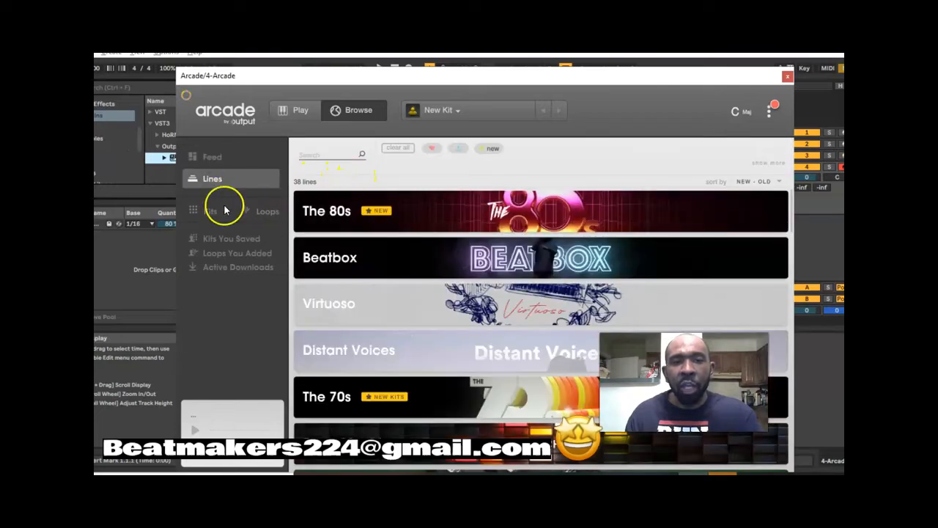
pyautogui.scroll(-5, 555, 244)
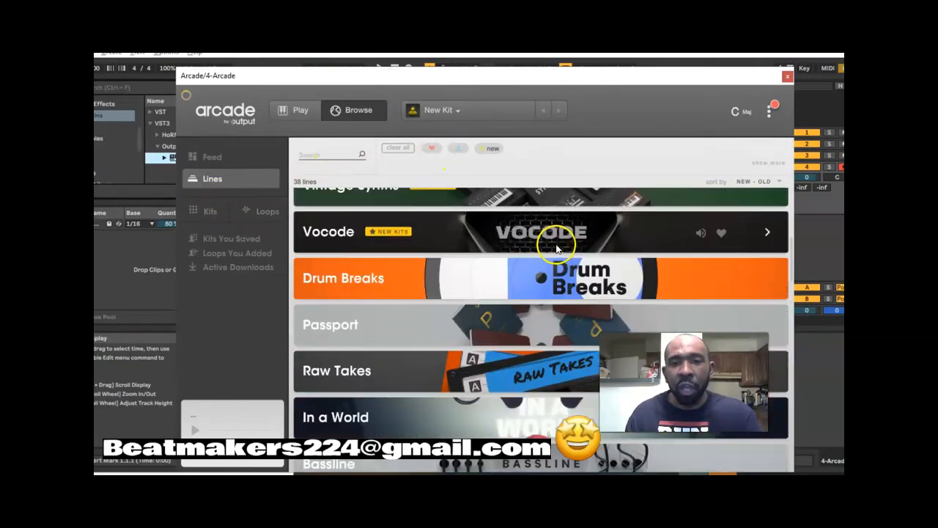
pyautogui.scroll(5, 557, 248)
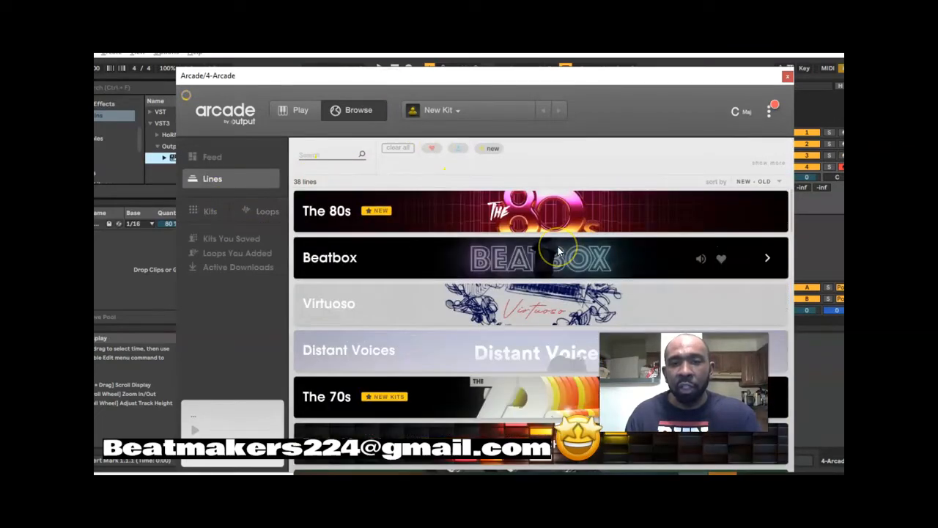
pyautogui.click(495, 212)
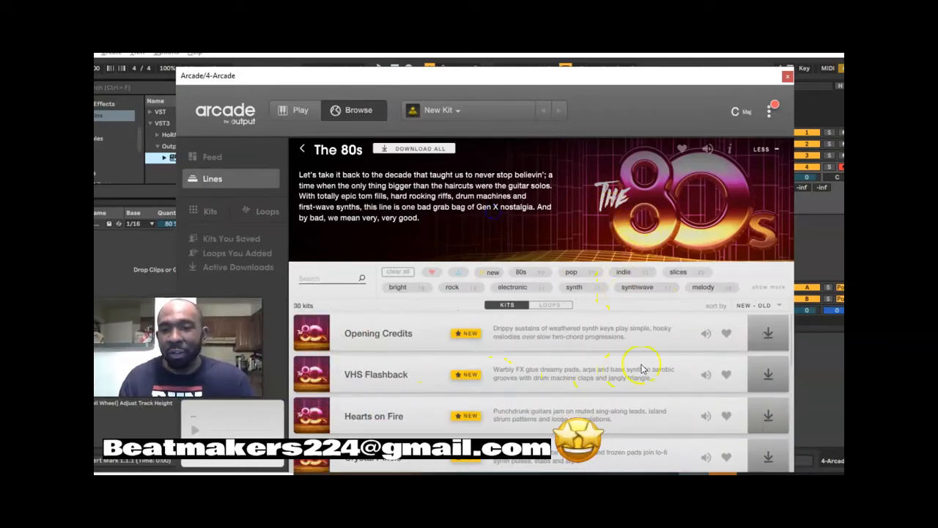
# - Preview the Opening Credits and VHS Flashback kits, stopping each preview after listening
pyautogui.click(706, 333)
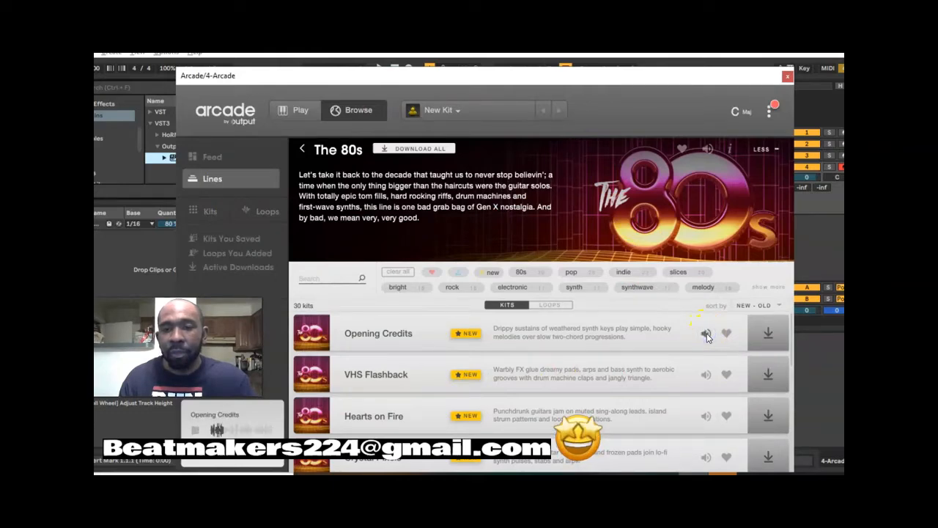
pyautogui.click(705, 333)
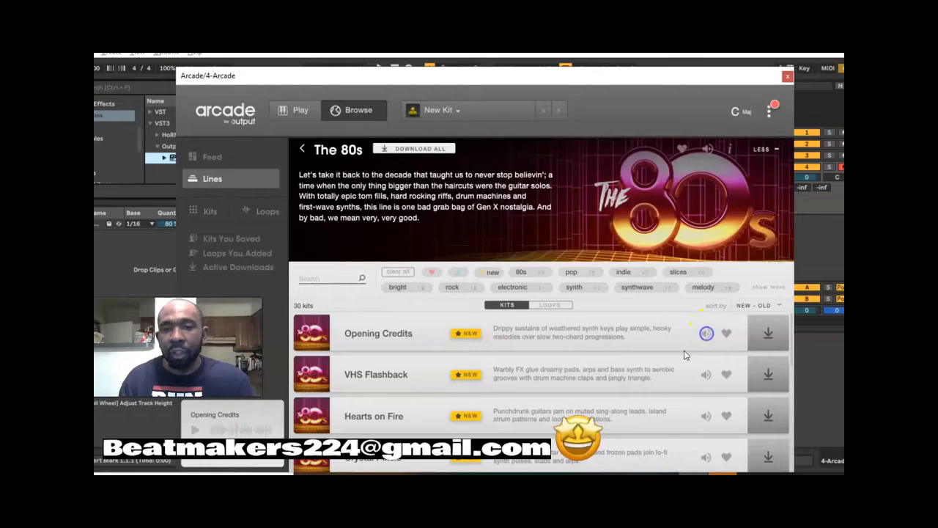
pyautogui.click(701, 375)
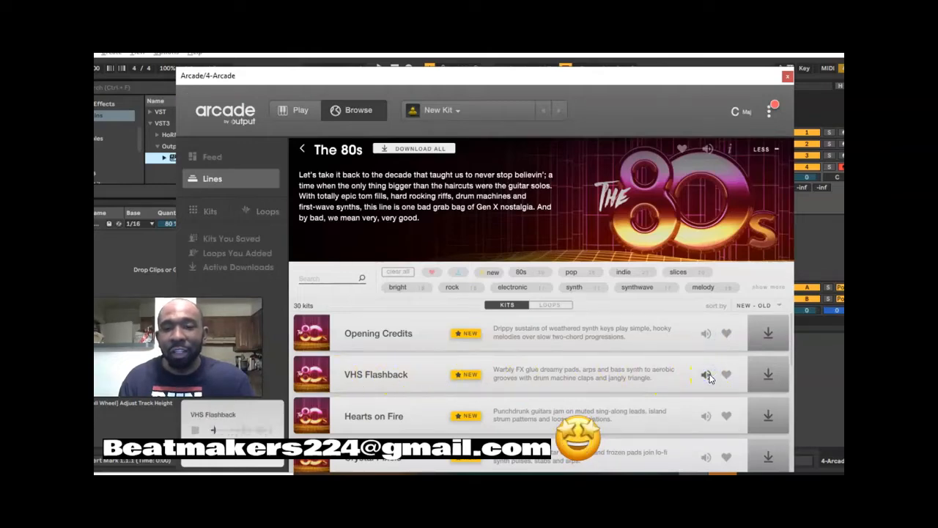
pyautogui.click(707, 375)
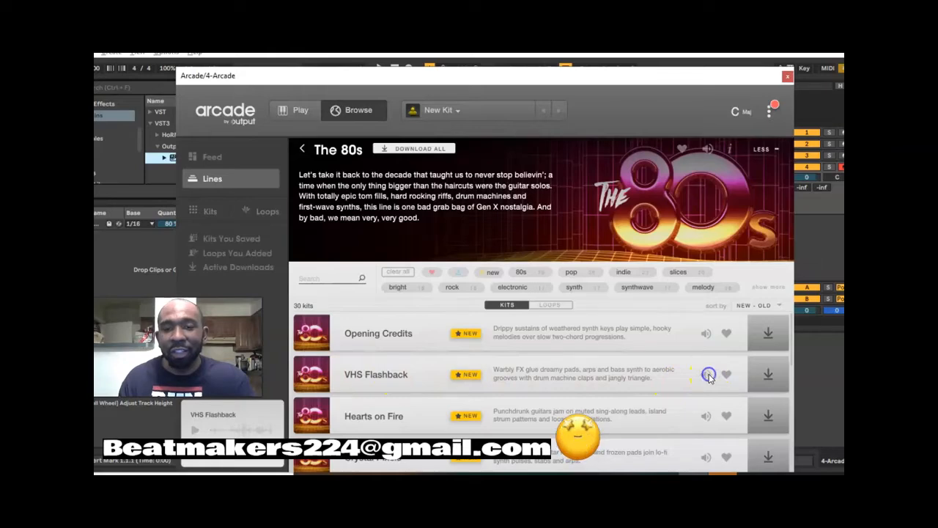
# - Download the VHS Flashback kit, load it for playing and reposition the Arcade window
pyautogui.click(766, 378)
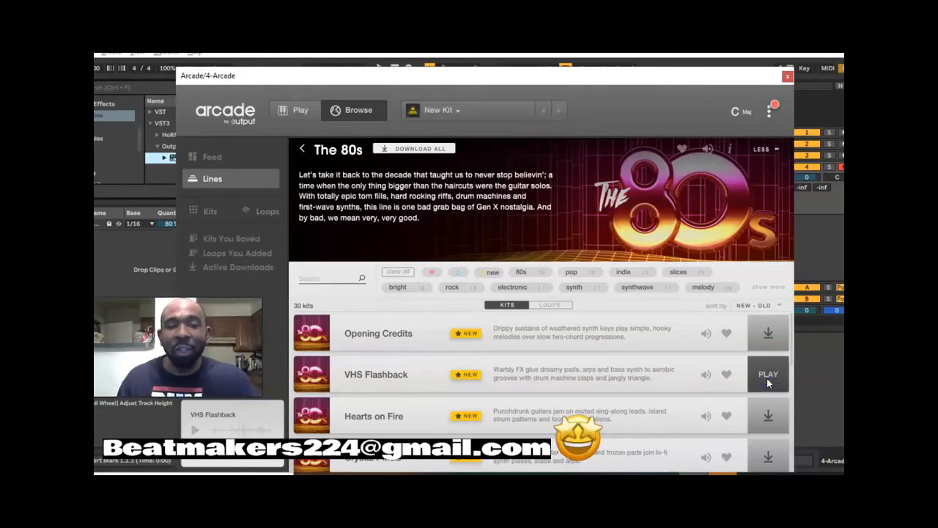
pyautogui.click(768, 375)
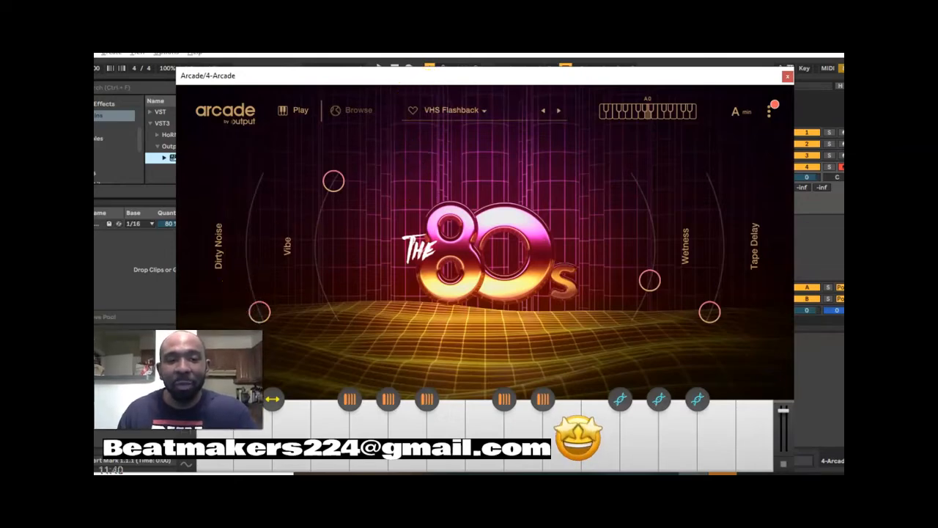
pyautogui.moveTo(436, 79); pyautogui.dragTo(482, 70)
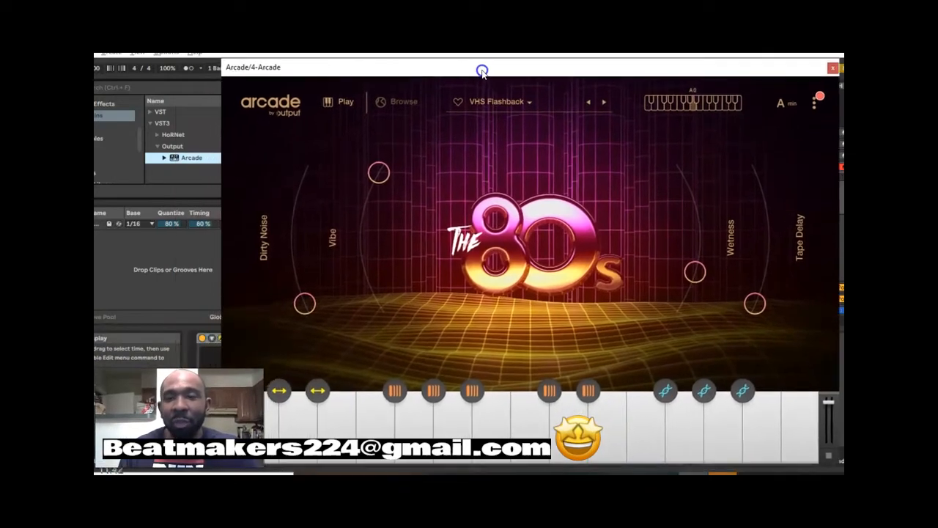
# - Set Arcade's session key to C Maj
pyautogui.click(788, 107)
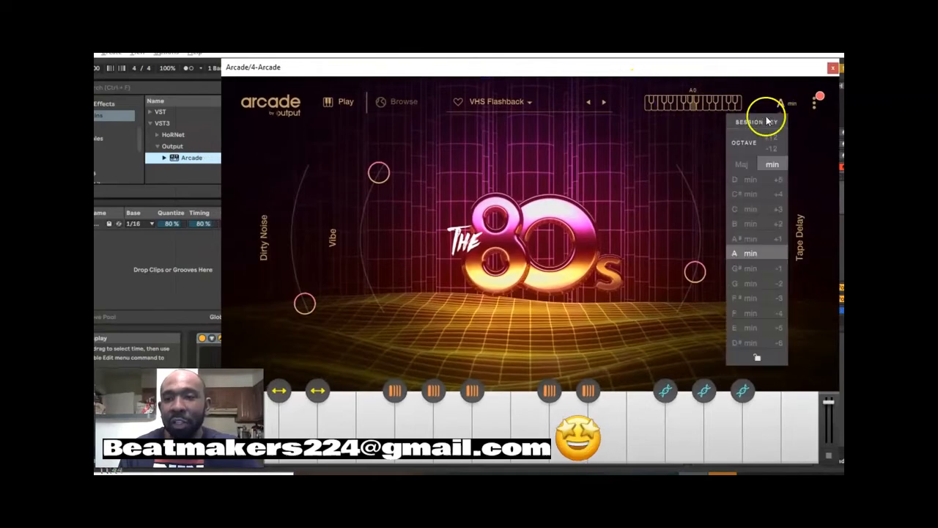
pyautogui.click(741, 164)
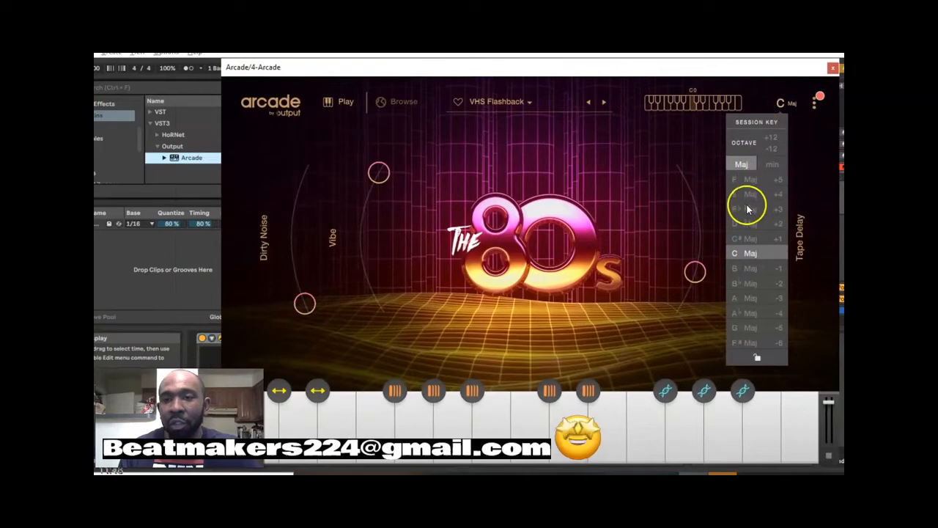
pyautogui.click(747, 253)
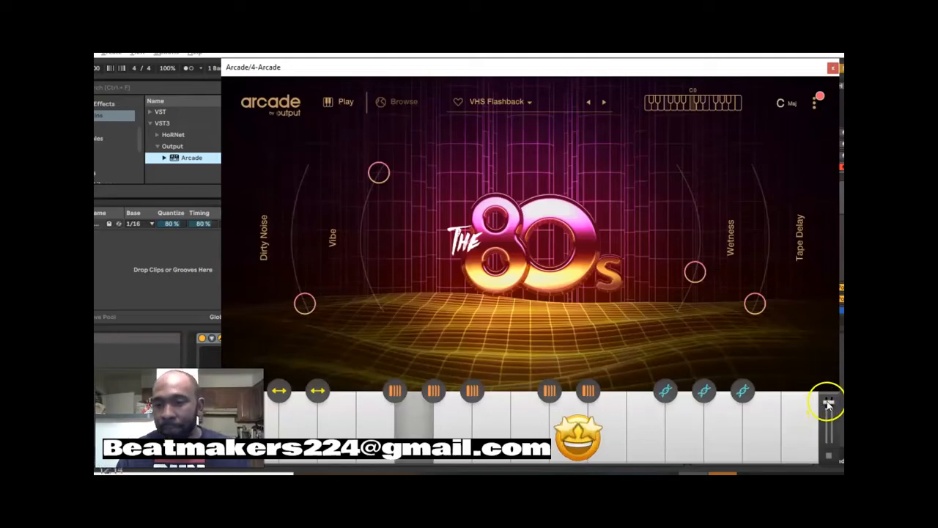
# - Lower Arcade's output volume slightly and raise the kit's Dirty Noise amount to about three-quarters
pyautogui.moveTo(828, 403); pyautogui.dragTo(829, 416)
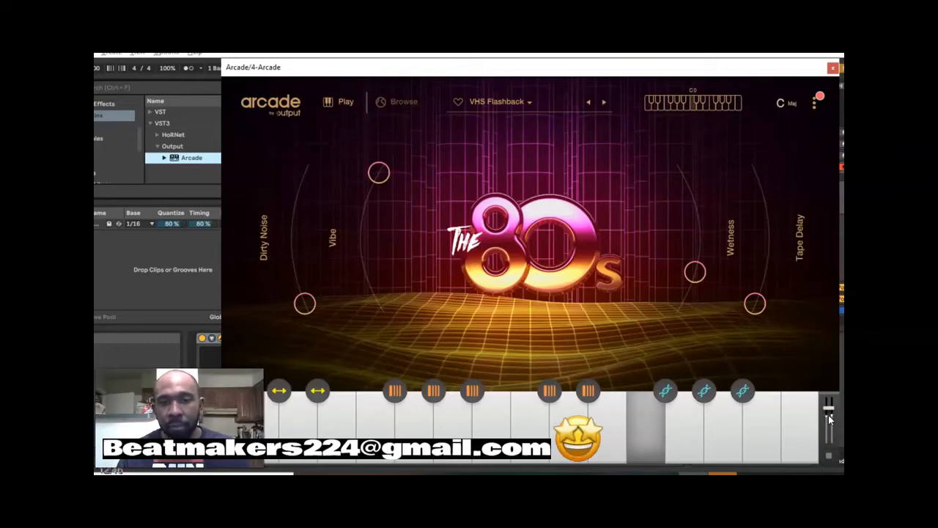
pyautogui.moveTo(302, 300); pyautogui.dragTo(285, 193)
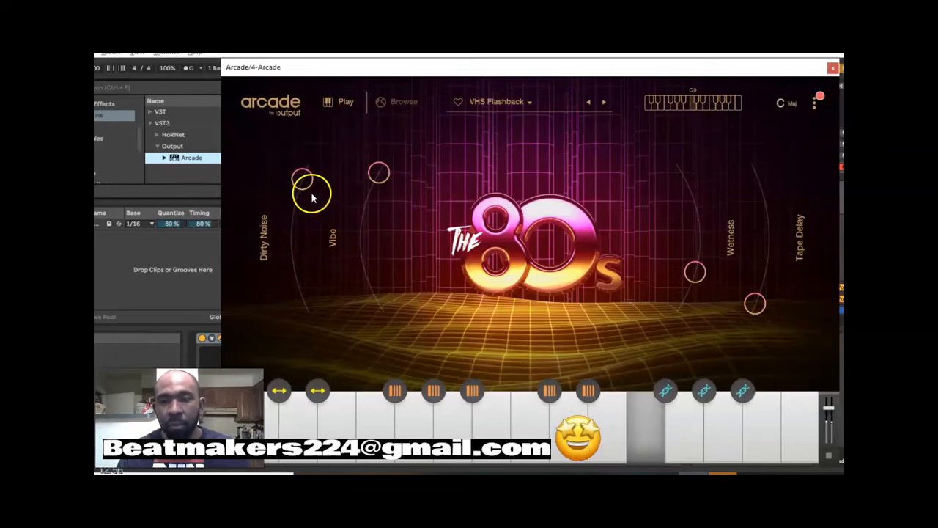
pyautogui.moveTo(307, 185); pyautogui.dragTo(307, 190)
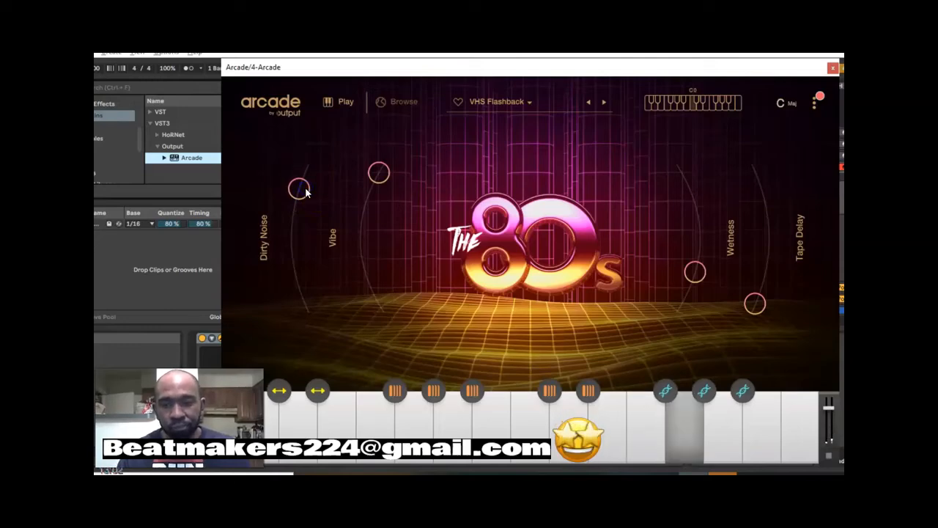
pyautogui.moveTo(306, 192); pyautogui.dragTo(298, 211)
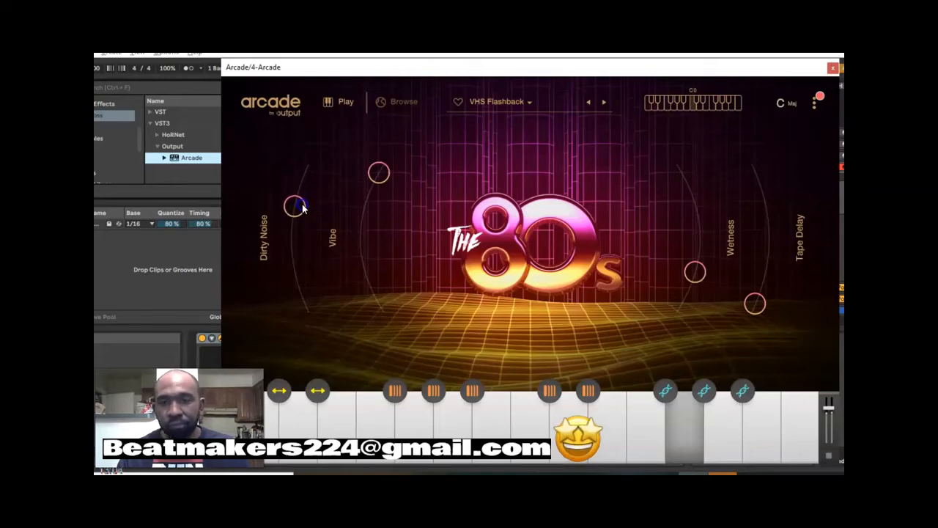
pyautogui.moveTo(830, 409); pyautogui.dragTo(829, 418)
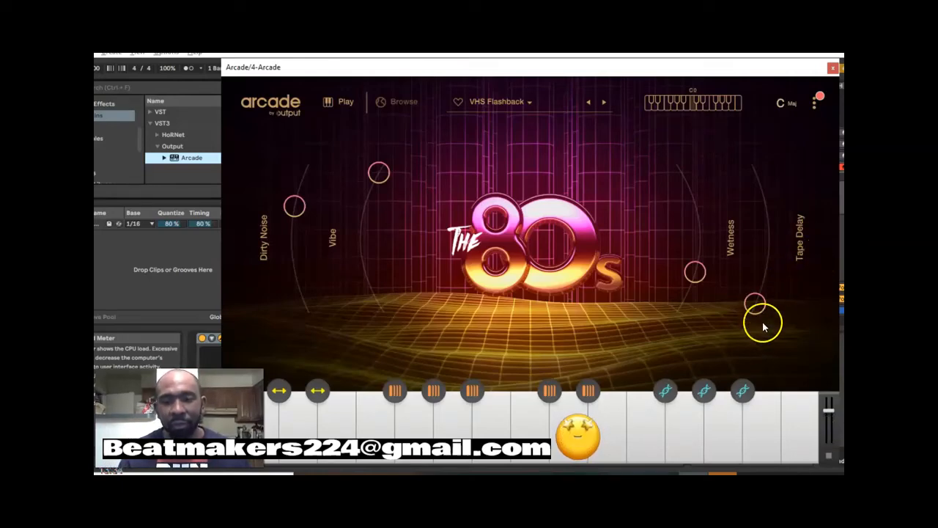
# - Open the Weekend Synth Lead Vice Melody 01 loop for editing and move the Arcade window down to uncover the tracks
pyautogui.click(724, 452)
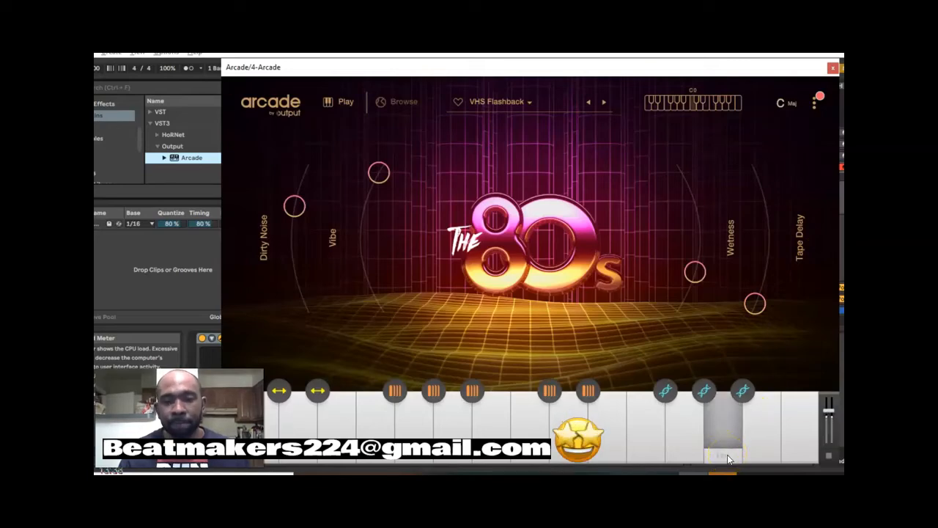
pyautogui.click(724, 456)
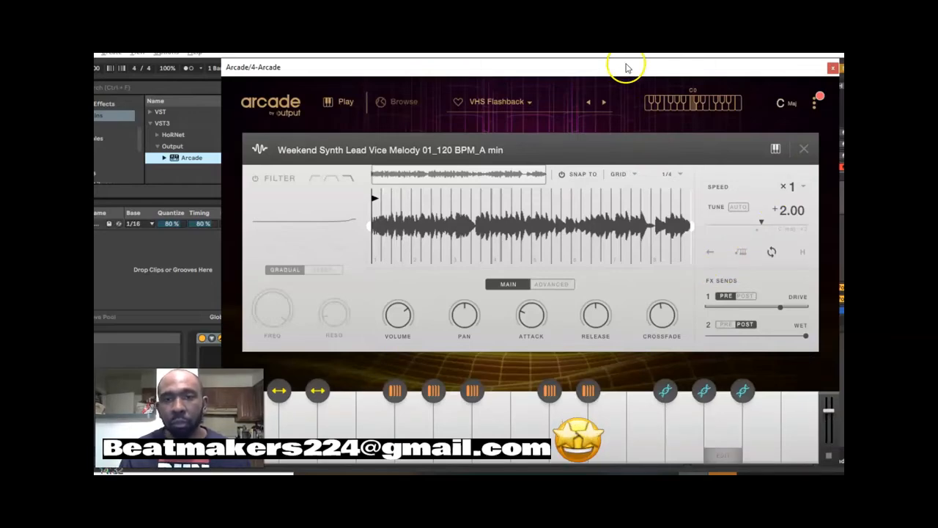
pyautogui.moveTo(624, 66); pyautogui.dragTo(607, 201)
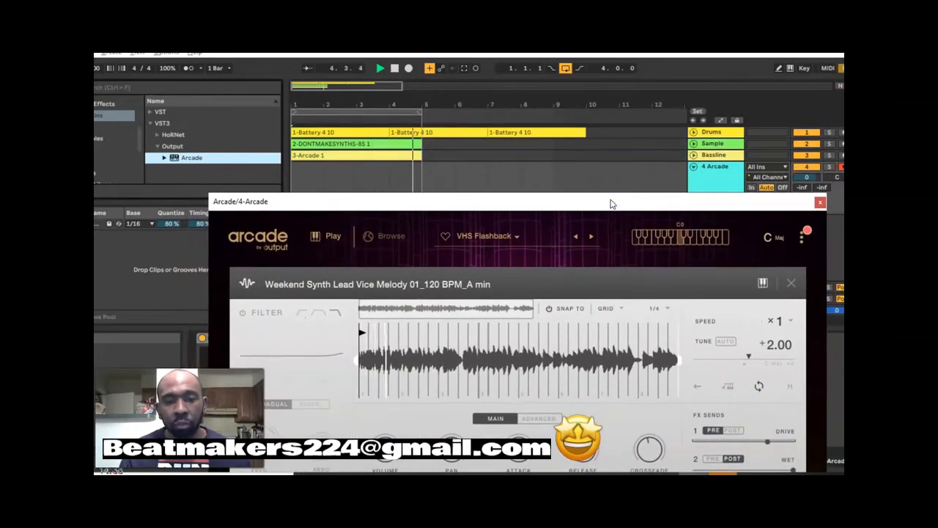
# - Record a four-bar clip on the 4 Arcade track, and place the Arcade window below the track lanes
pyautogui.click(409, 68)
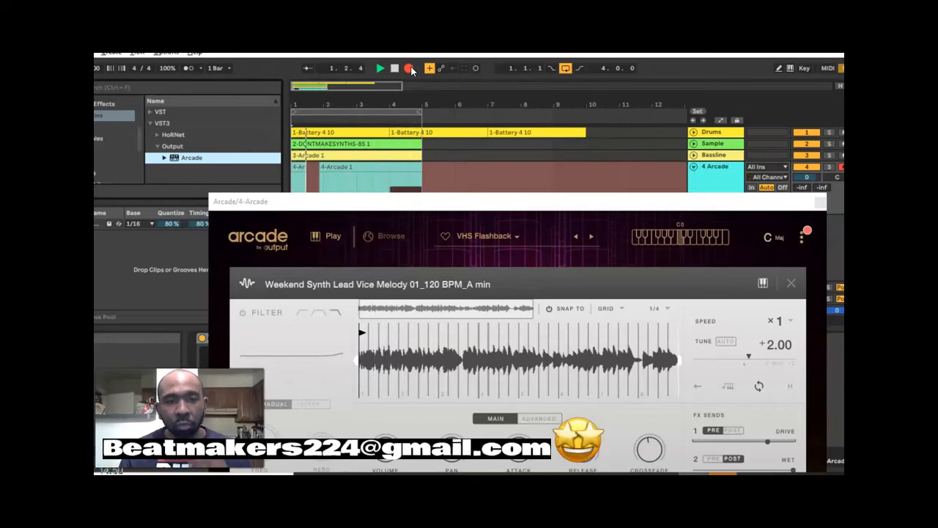
pyautogui.click(410, 68)
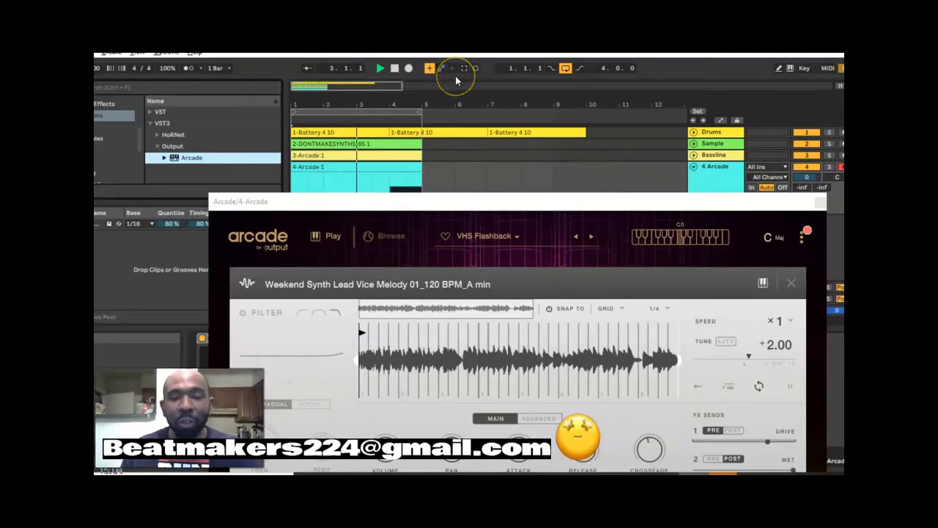
pyautogui.moveTo(351, 203); pyautogui.dragTo(385, 174)
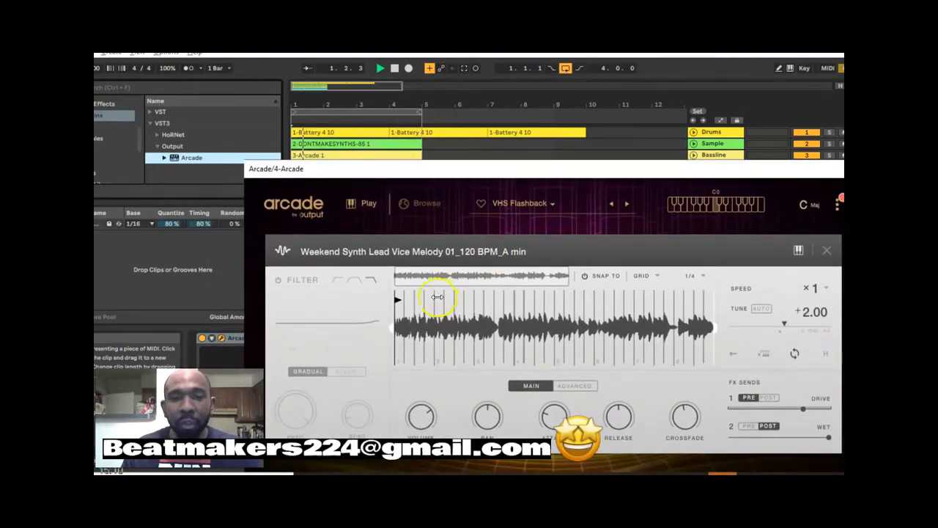
pyautogui.moveTo(586, 168); pyautogui.dragTo(594, 266)
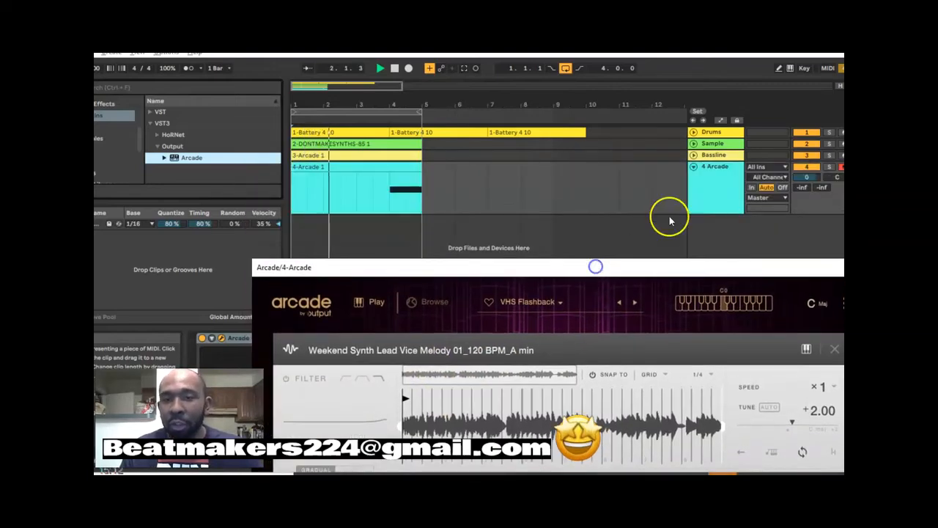
# - Mute the 4 Arcade and Drums tracks and play the loop to hear the sample and bassline alone
pyautogui.click(807, 167)
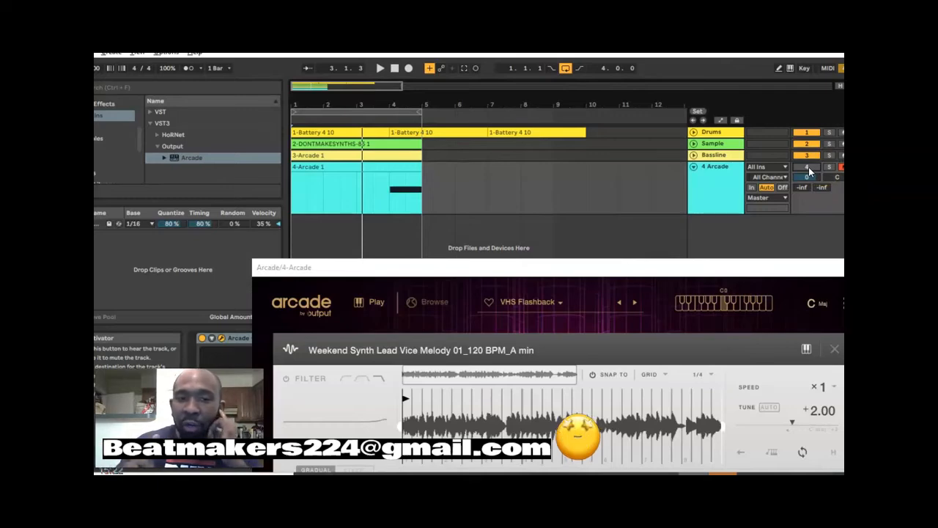
pyautogui.click(808, 134)
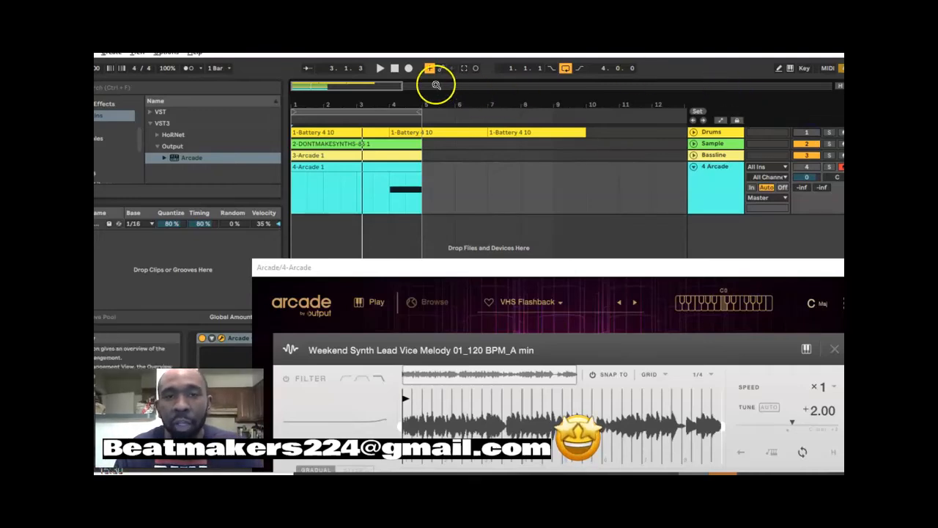
pyautogui.click(384, 72)
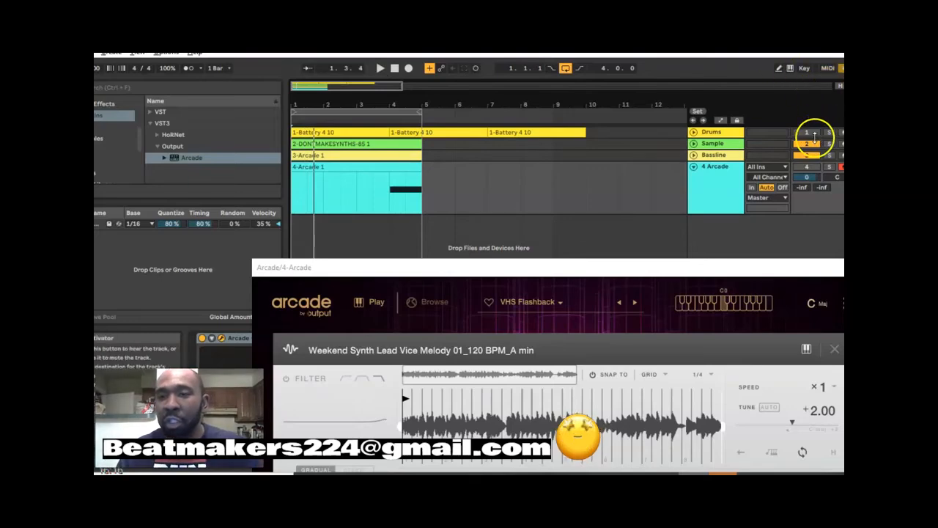
# - Unmute the Drums and 4 Arcade tracks, audition 4 Arcade in solo and clear the solo
pyautogui.click(807, 167)
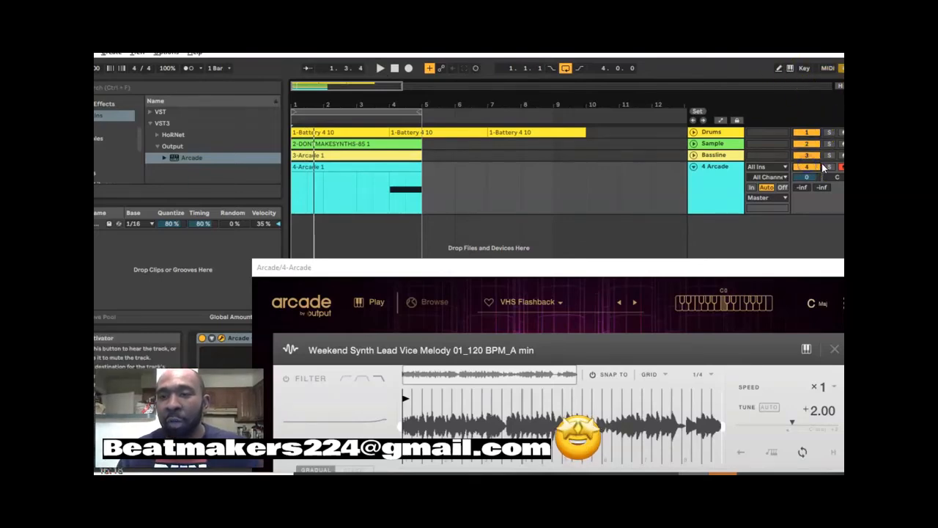
pyautogui.click(827, 168)
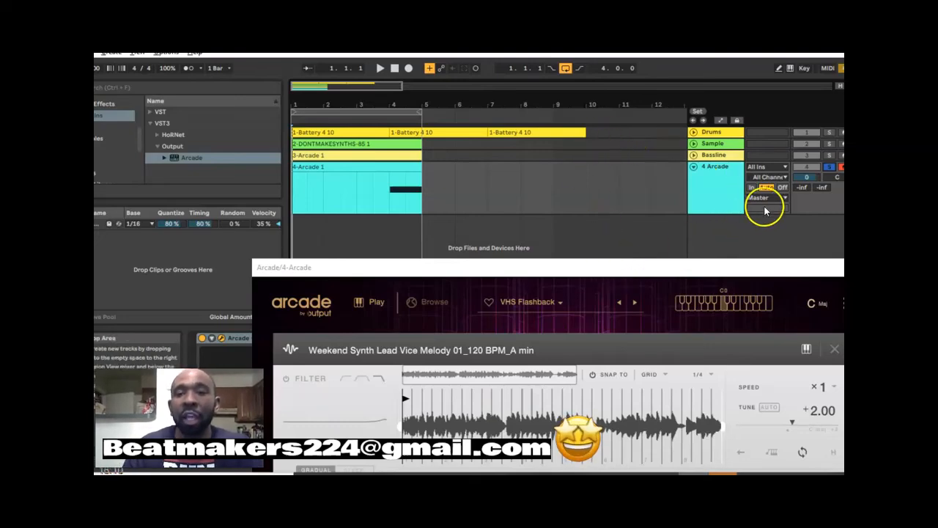
pyautogui.click(829, 167)
pyautogui.press('space')
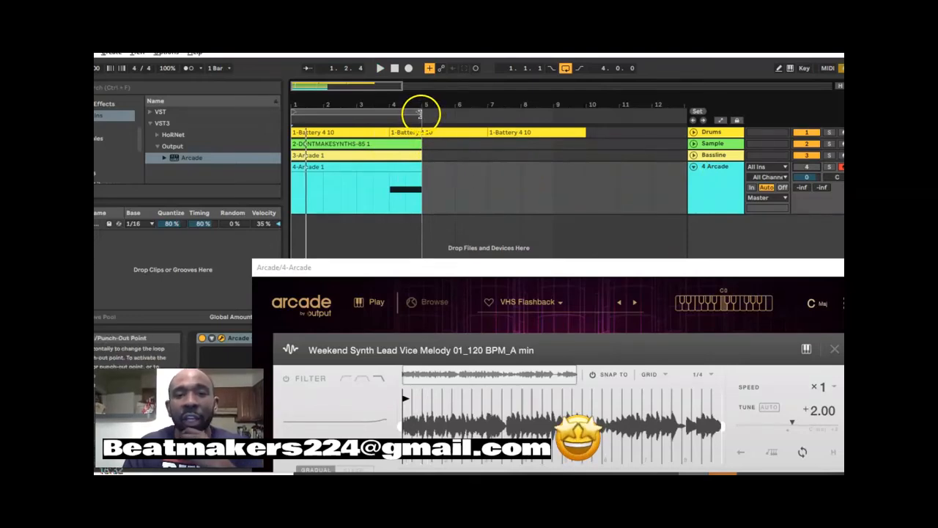
# - Extend the arrangement loop to nine bars, close the Arcade window and unfold the Sample, Bassline and Drums tracks
pyautogui.moveTo(423, 111); pyautogui.dragTo(583, 116)
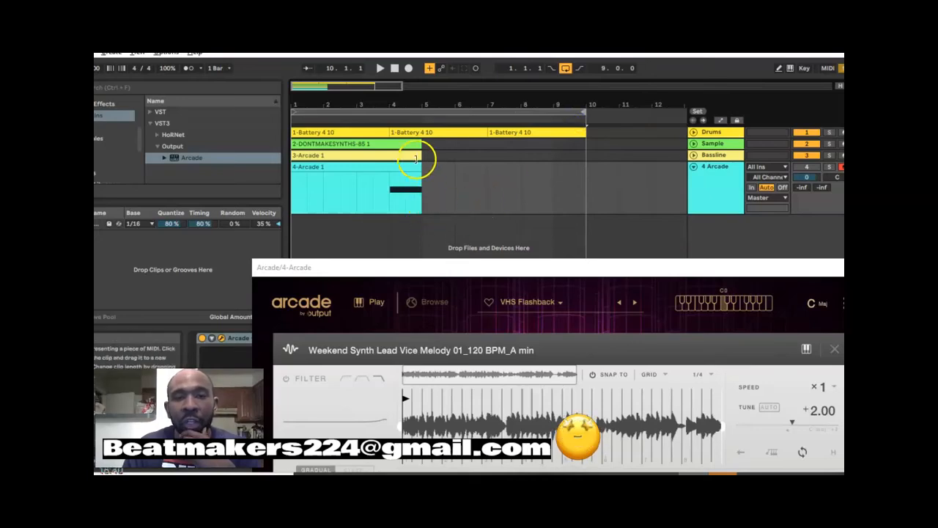
pyautogui.click(694, 144)
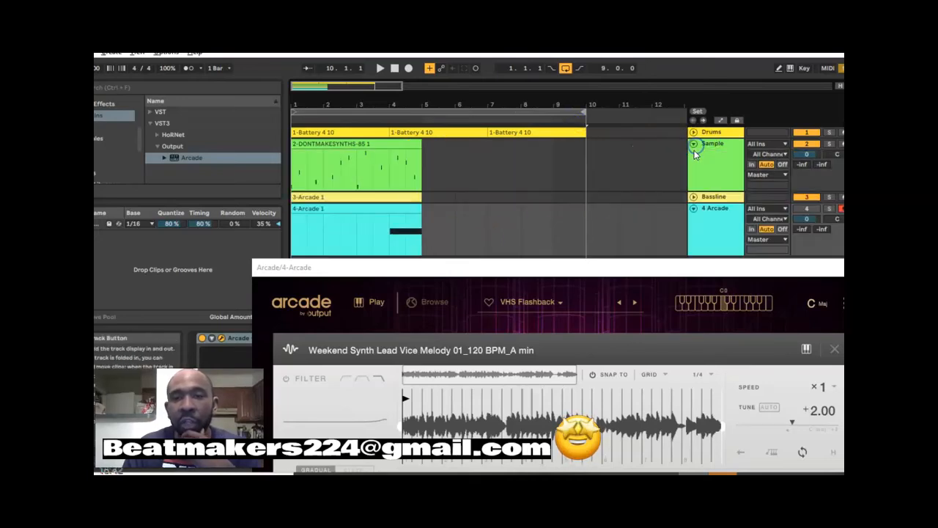
pyautogui.click(694, 198)
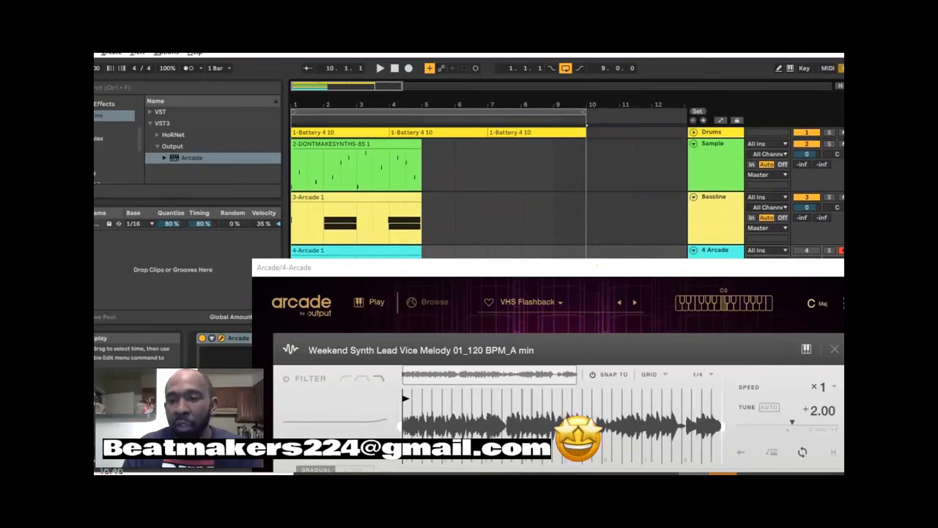
pyautogui.click(854, 267)
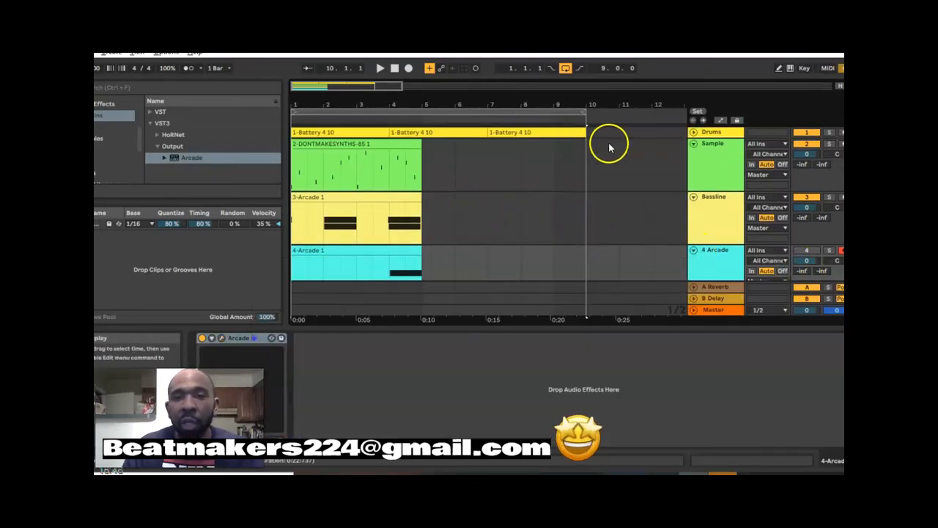
pyautogui.click(693, 132)
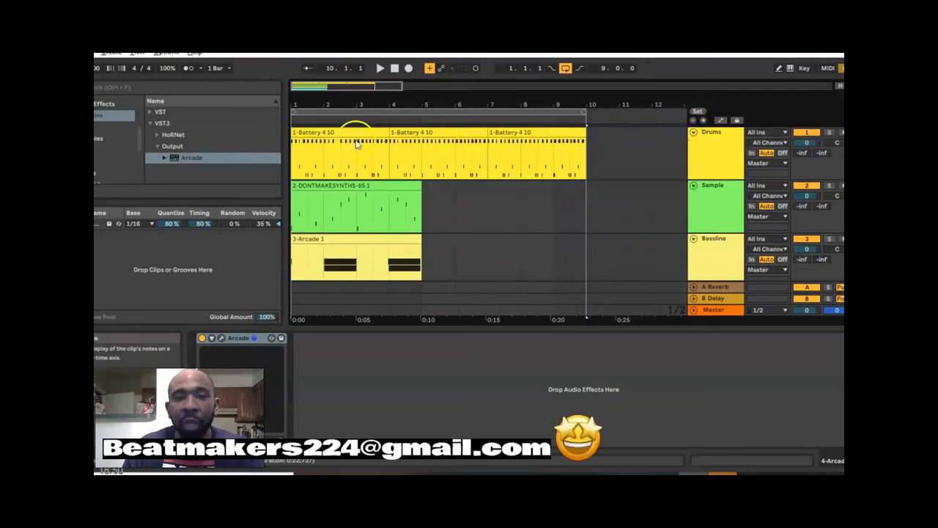
# - Rename the 4 Arcade track as 80s
pyautogui.scroll(-2, 411, 195)
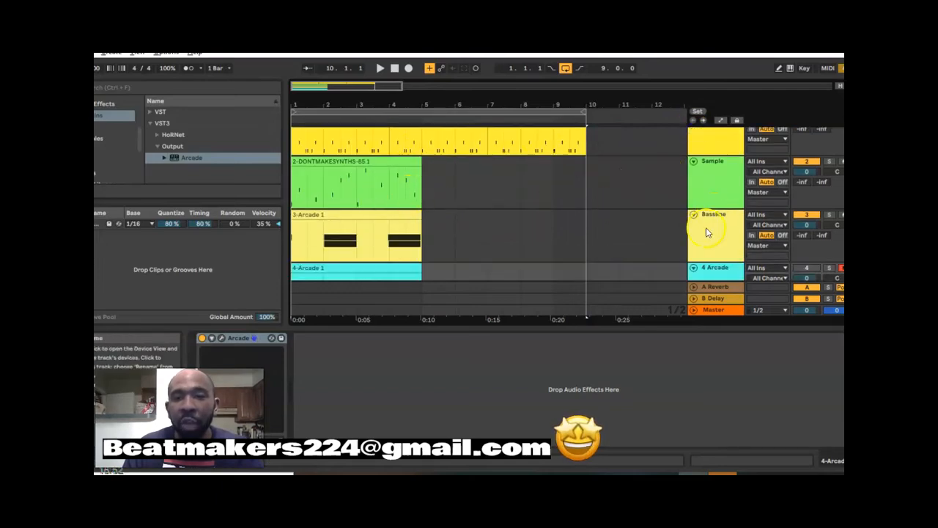
pyautogui.scroll(-1, 389, 238)
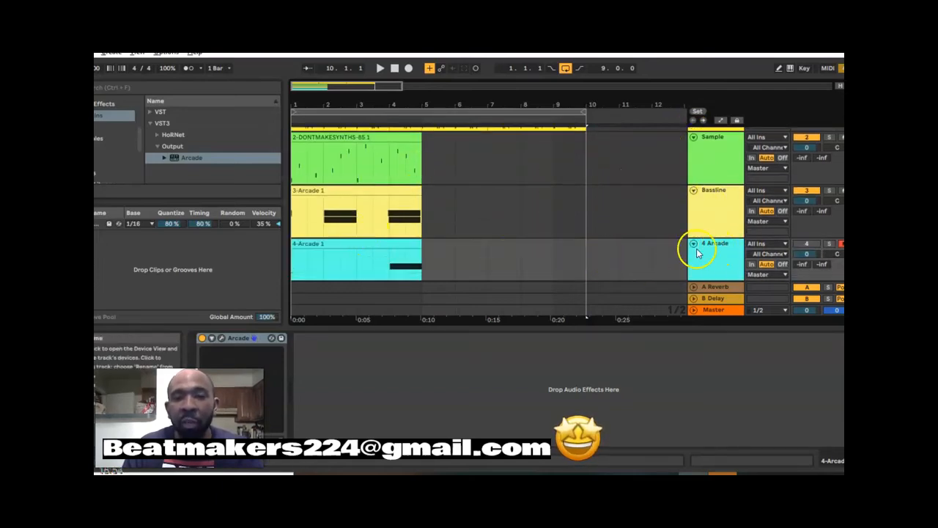
pyautogui.rightClick(716, 251)
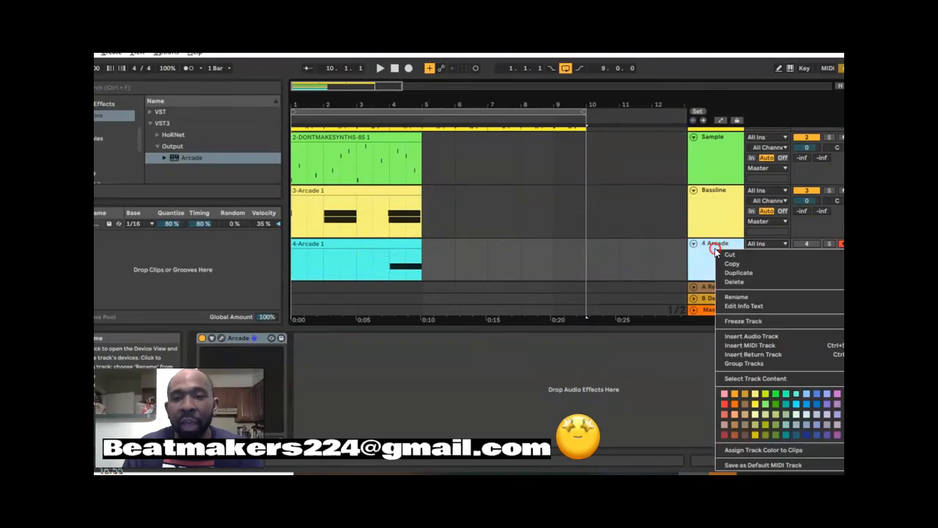
pyautogui.click(746, 299)
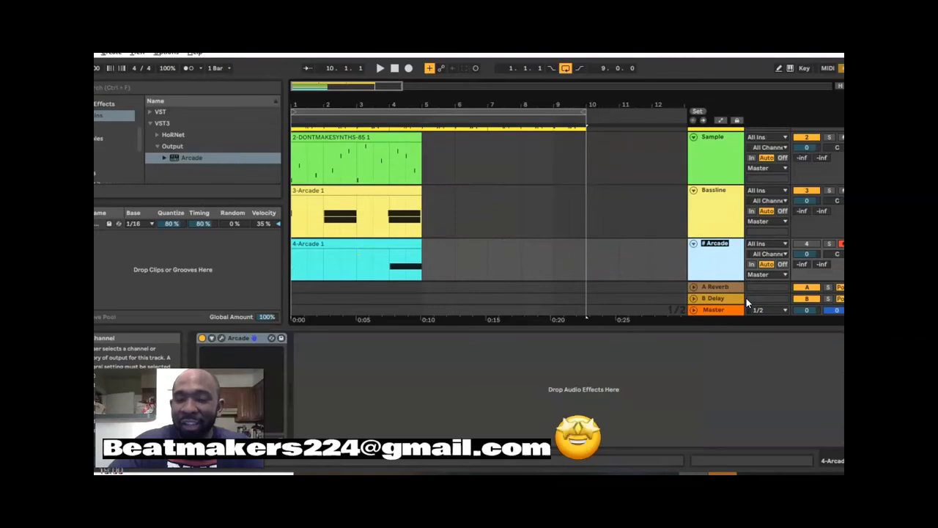
pyautogui.write('80s')
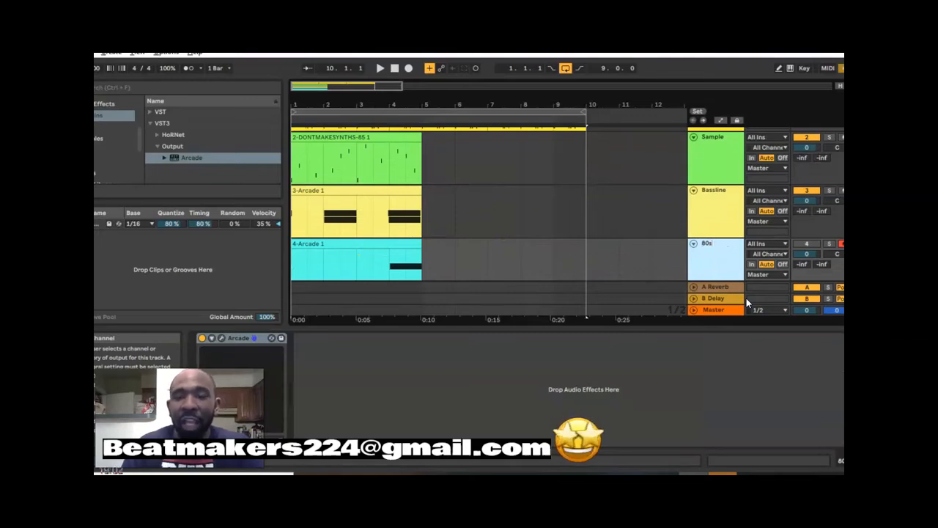
pyautogui.click(612, 248)
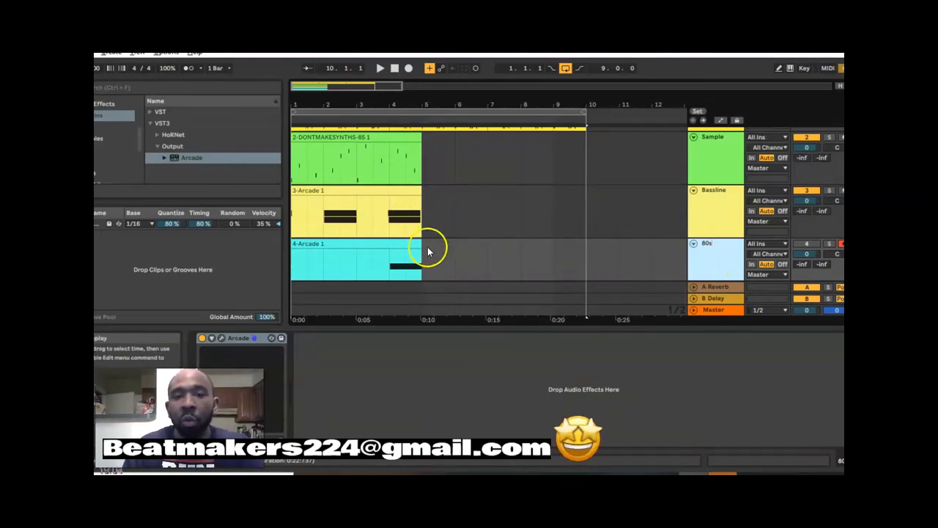
# - Duplicate the four-bar Sample, Bassline and 80s clips together so they repeat from bar 5
pyautogui.moveTo(424, 265); pyautogui.dragTo(280, 157)
pyautogui.rightClick(319, 154)
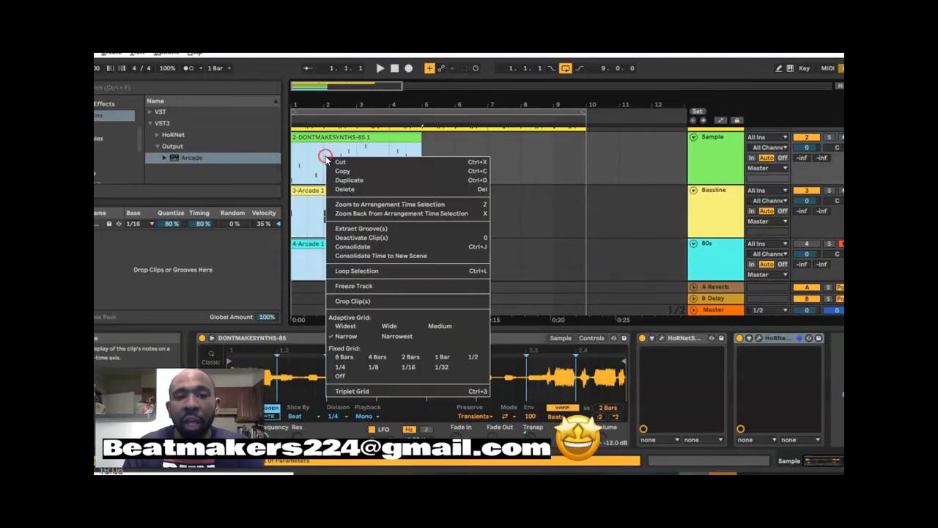
pyautogui.click(343, 179)
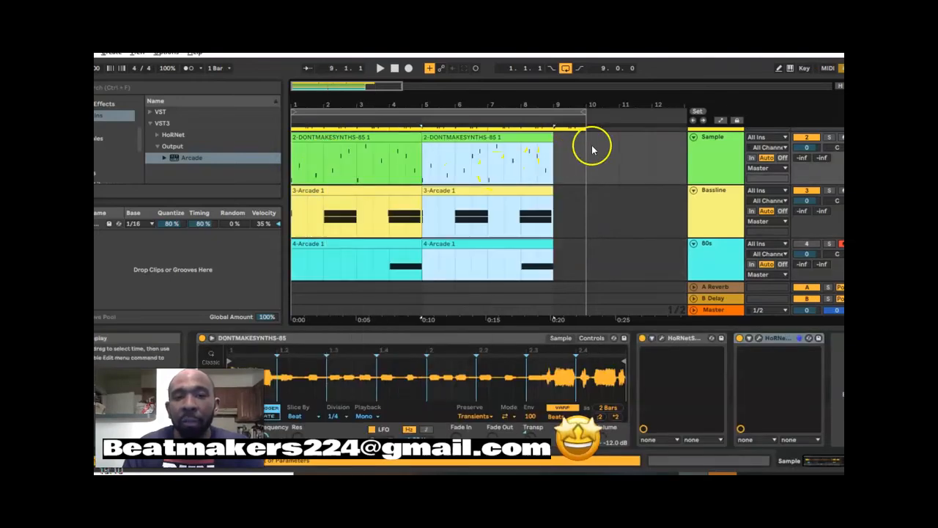
# - Trim the end of the third Drums clip back to bar 9 so it lines up with the duplicated clips
pyautogui.scroll(3, 579, 161)
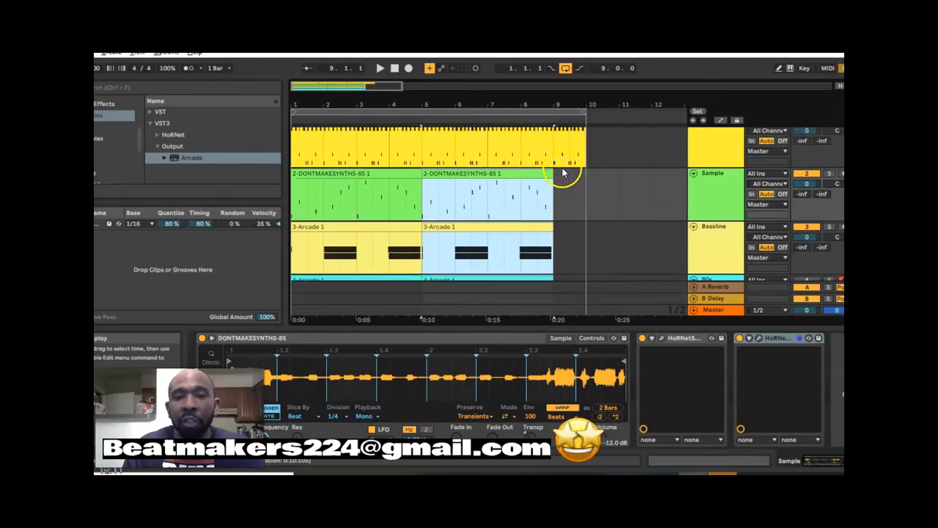
pyautogui.moveTo(584, 139); pyautogui.dragTo(550, 136)
pyautogui.click(497, 169)
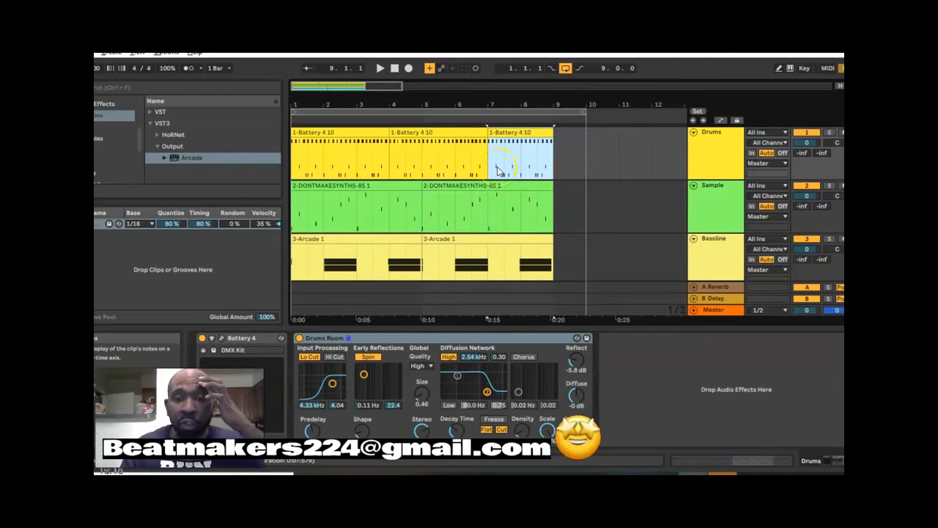
pyautogui.scroll(-1, 503, 157)
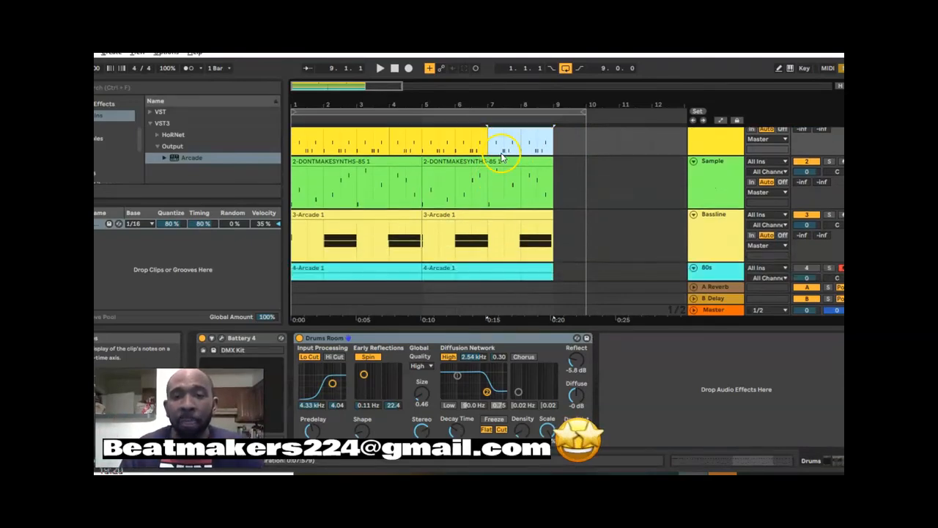
pyautogui.scroll(-1, 505, 163)
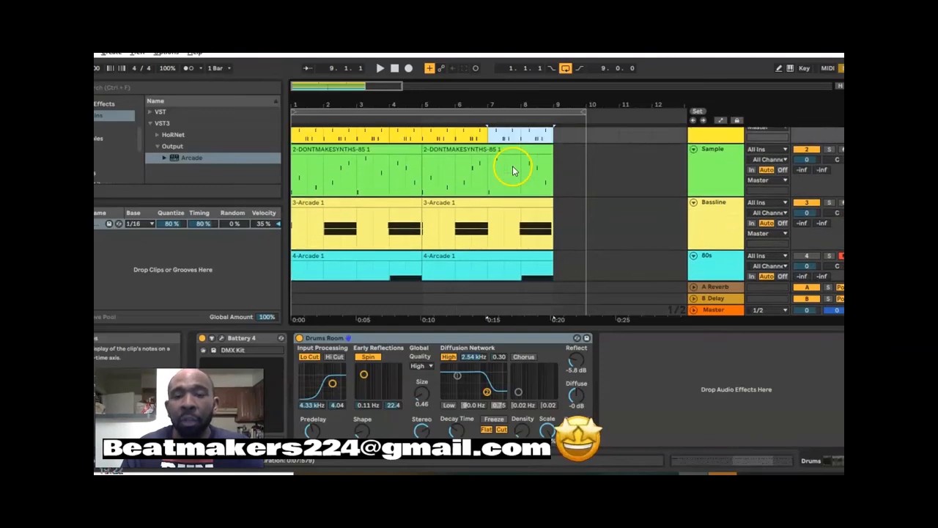
# - Briefly play the arrangement and shorten the loop to eight bars, ending at bar 9 with the clips
pyautogui.scroll(2, 513, 171)
pyautogui.press('space')
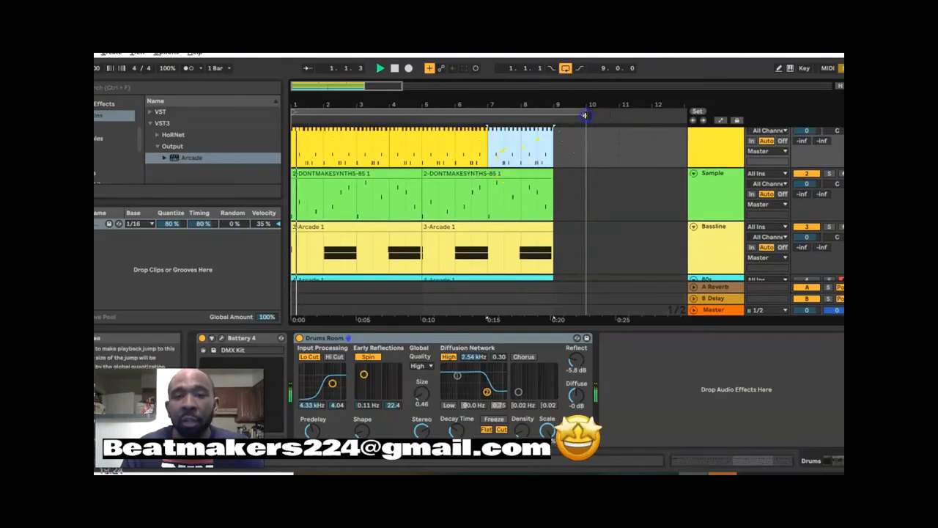
pyautogui.click(396, 68)
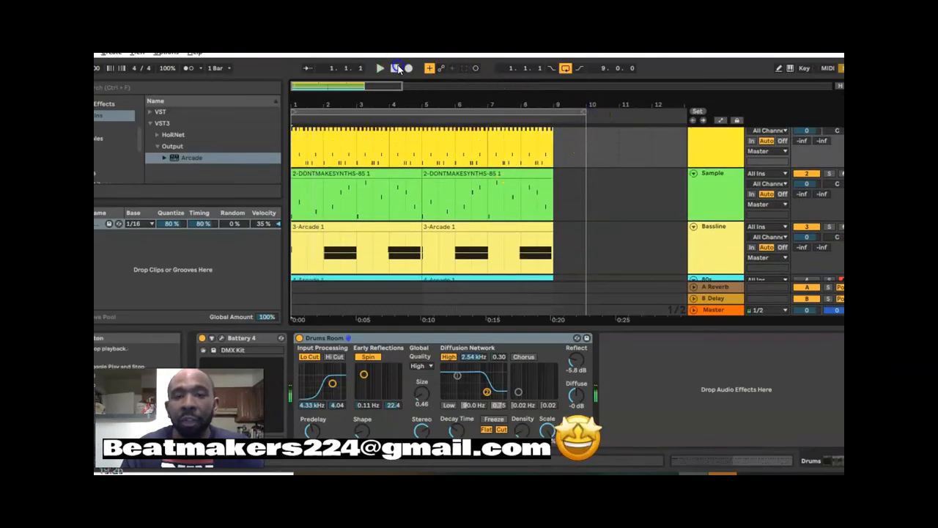
pyautogui.moveTo(582, 113); pyautogui.dragTo(551, 122)
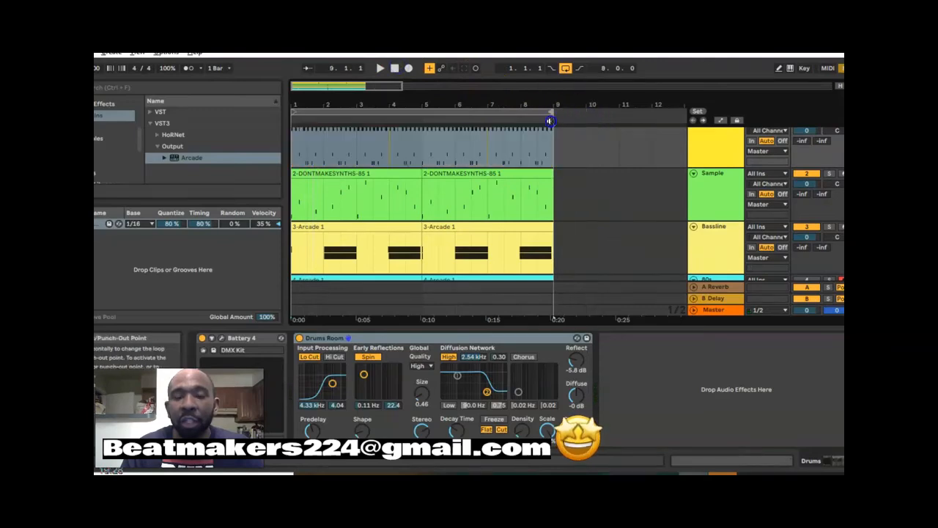
pyautogui.scroll(-3, 549, 157)
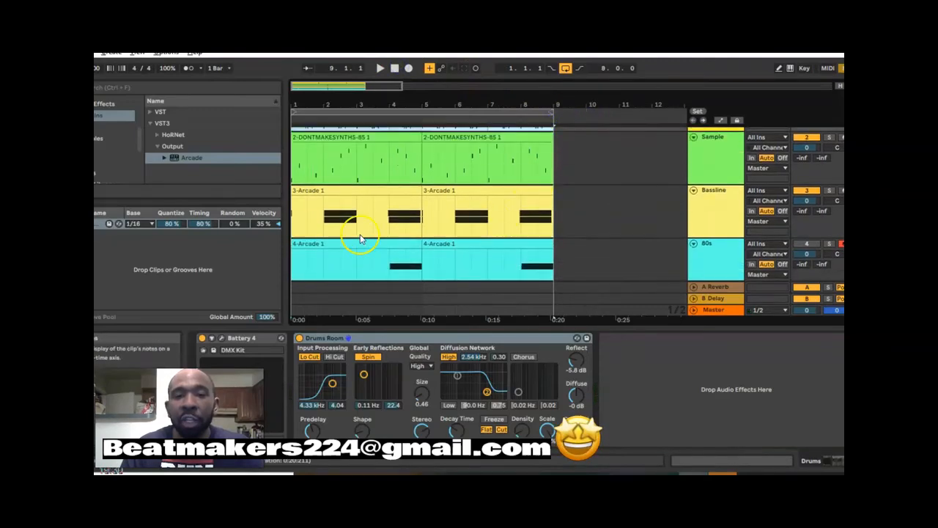
pyautogui.scroll(3, 360, 235)
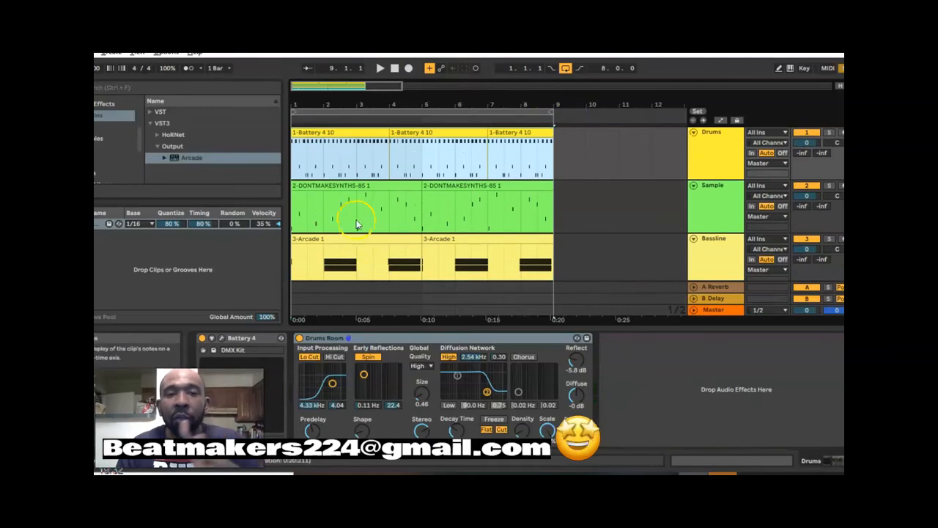
pyautogui.scroll(-3, 316, 166)
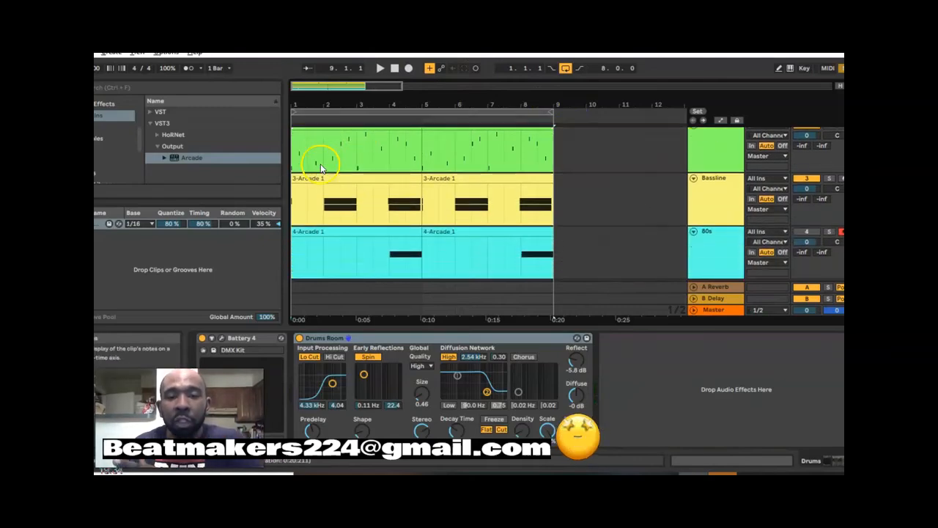
pyautogui.scroll(2, 477, 227)
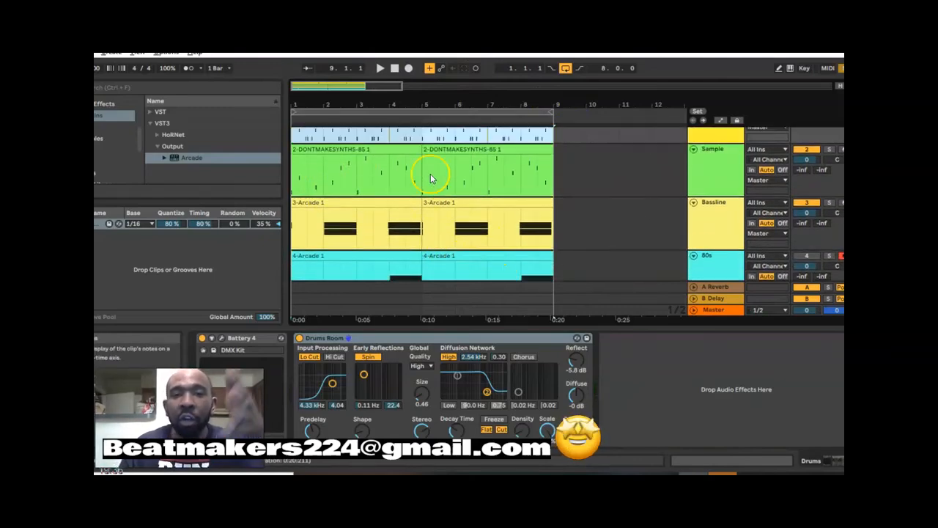
pyautogui.scroll(2, 430, 158)
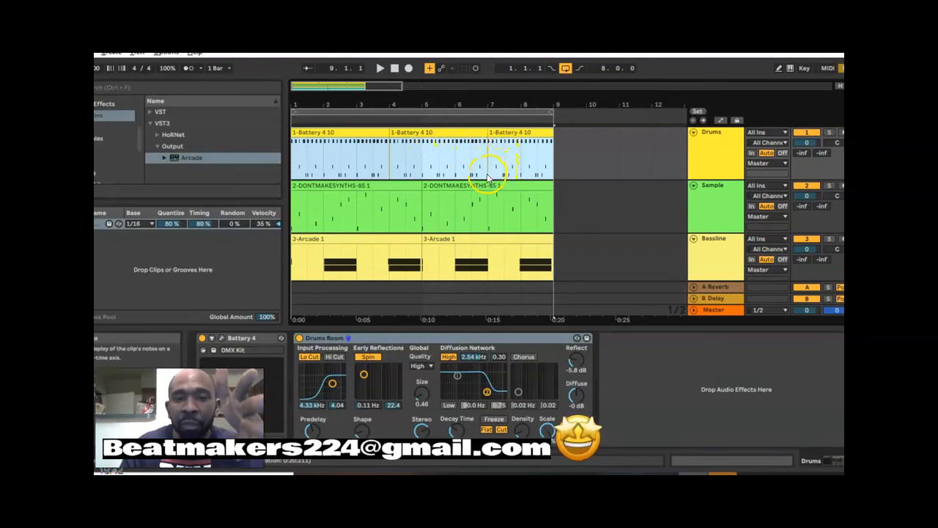
pyautogui.scroll(-2, 487, 176)
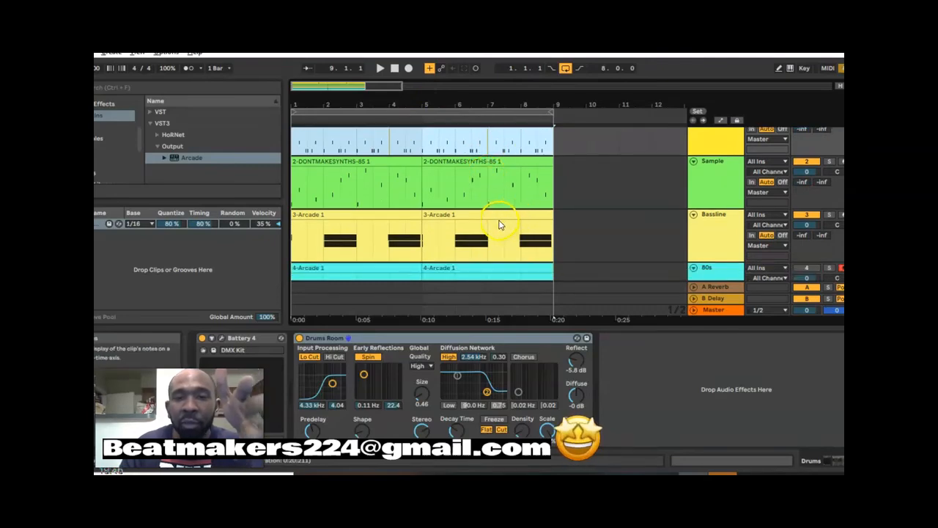
pyautogui.scroll(-2, 499, 217)
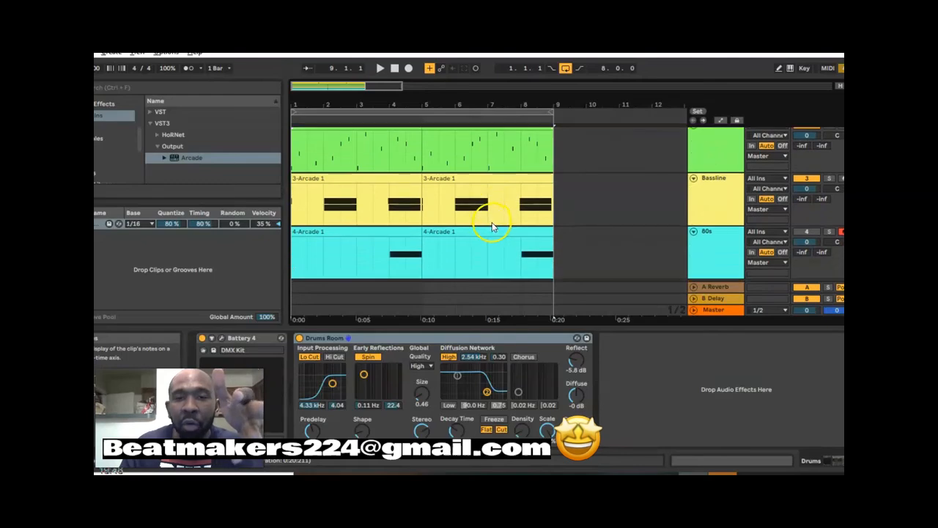
pyautogui.scroll(1, 511, 248)
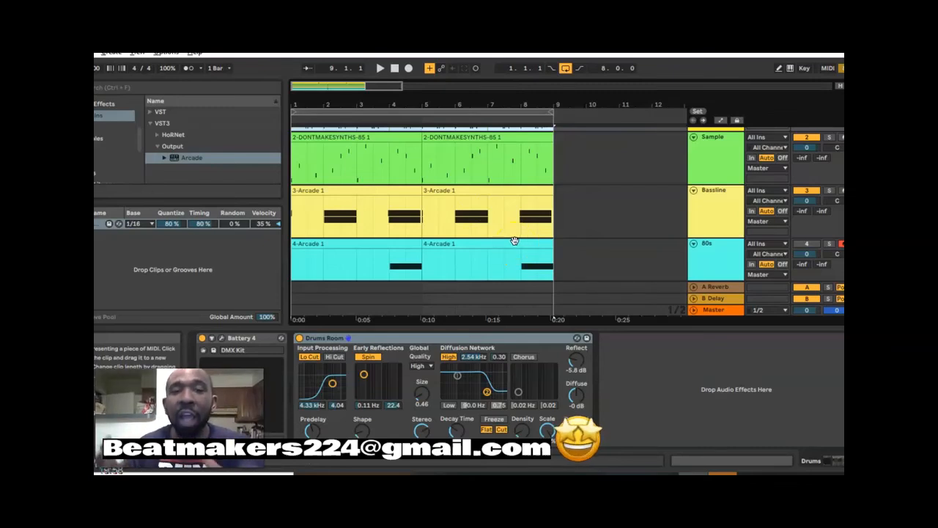
pyautogui.scroll(3, 470, 213)
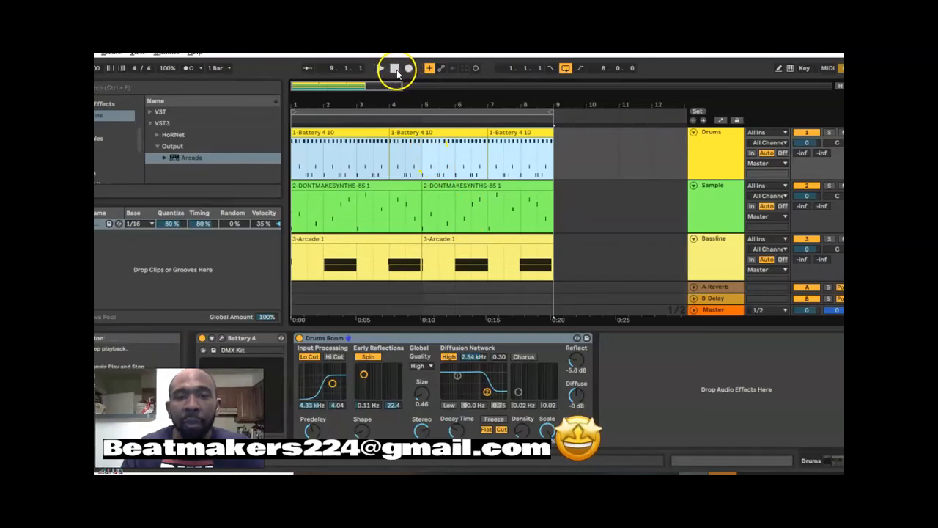
# - Start recording the arrangement from bar 1 and collapse the Bassline and 80s tracks while it runs
pyautogui.click(409, 68)
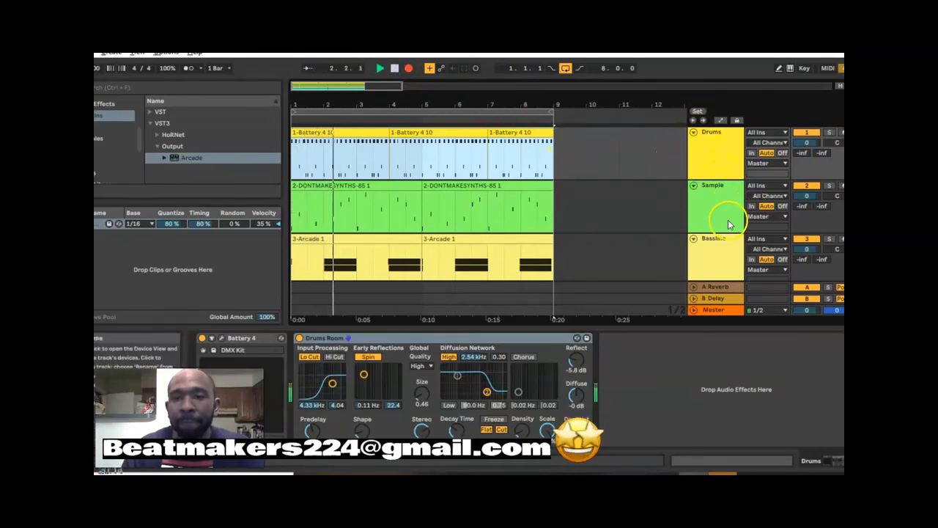
pyautogui.click(693, 239)
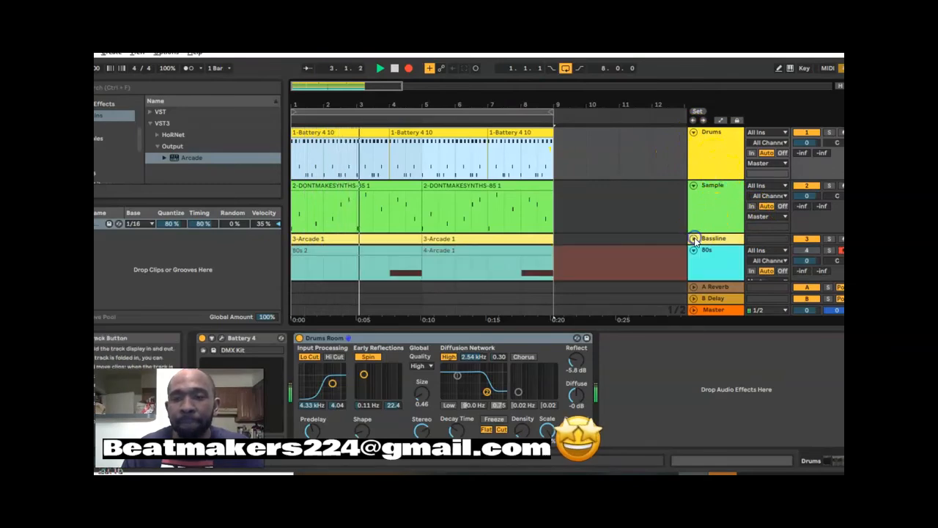
pyautogui.click(694, 250)
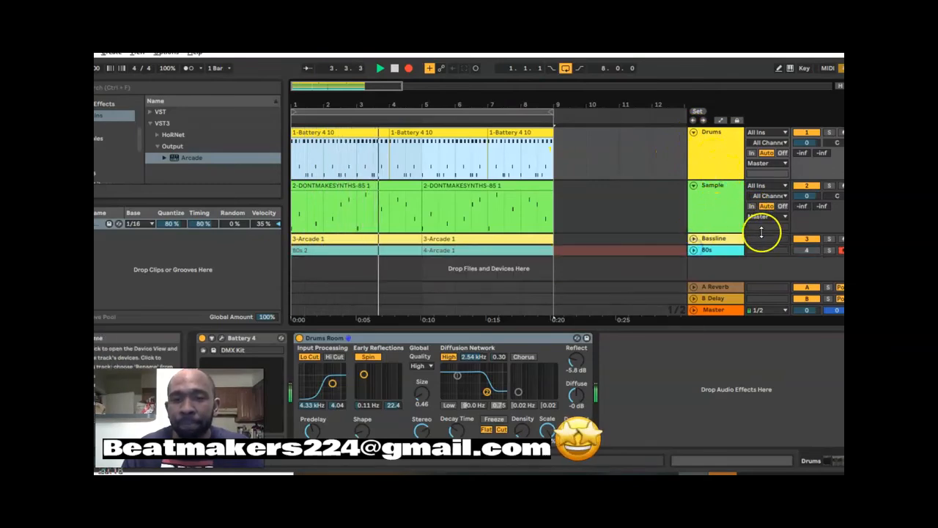
# - Try to record a switch at bar 5 by deactivating Bassline and activating 80s, then stop and reactivate Bassline
pyautogui.click(809, 235)
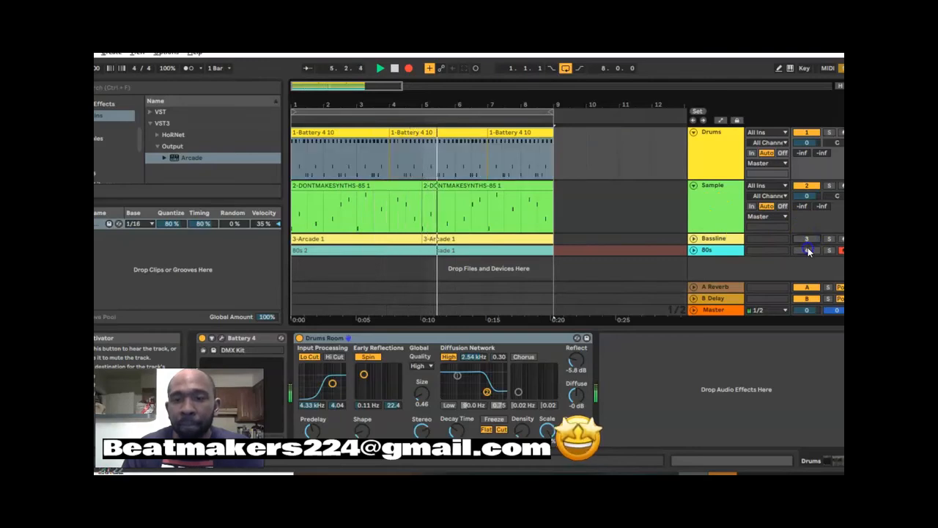
pyautogui.click(808, 249)
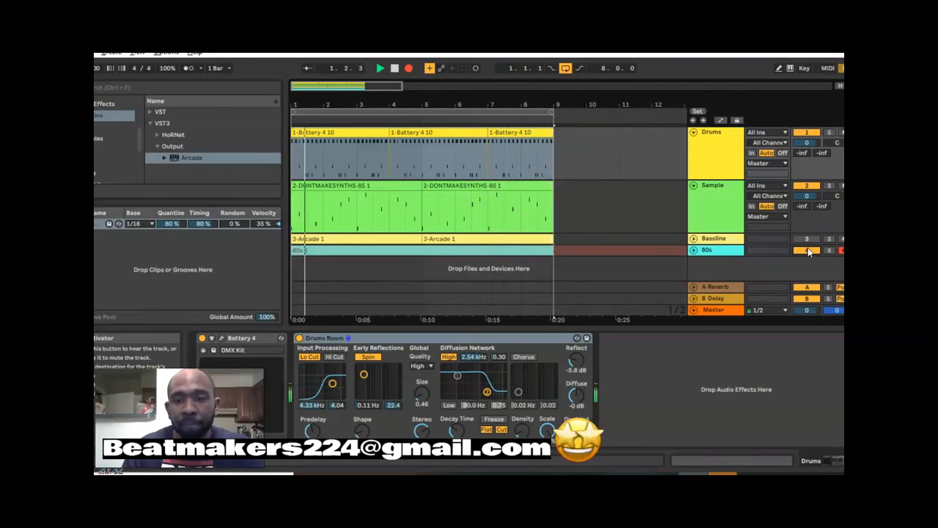
pyautogui.click(395, 68)
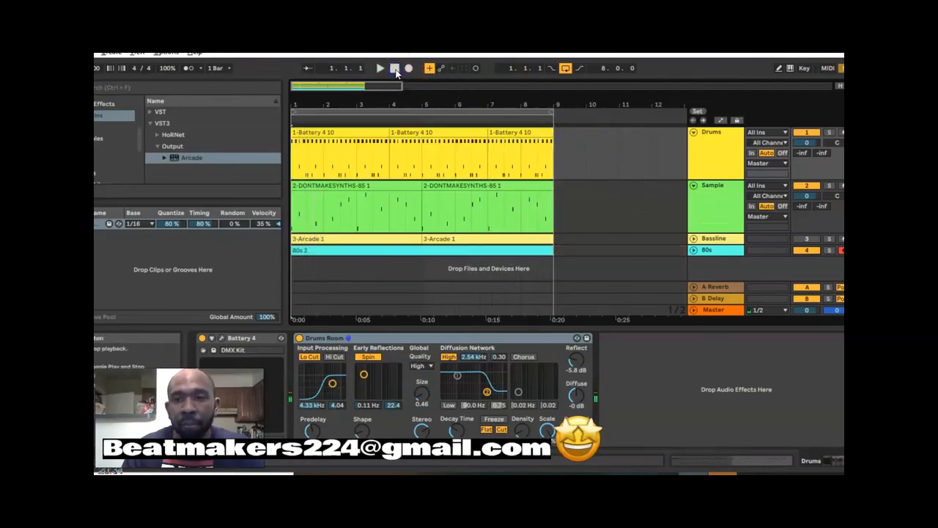
pyautogui.click(804, 240)
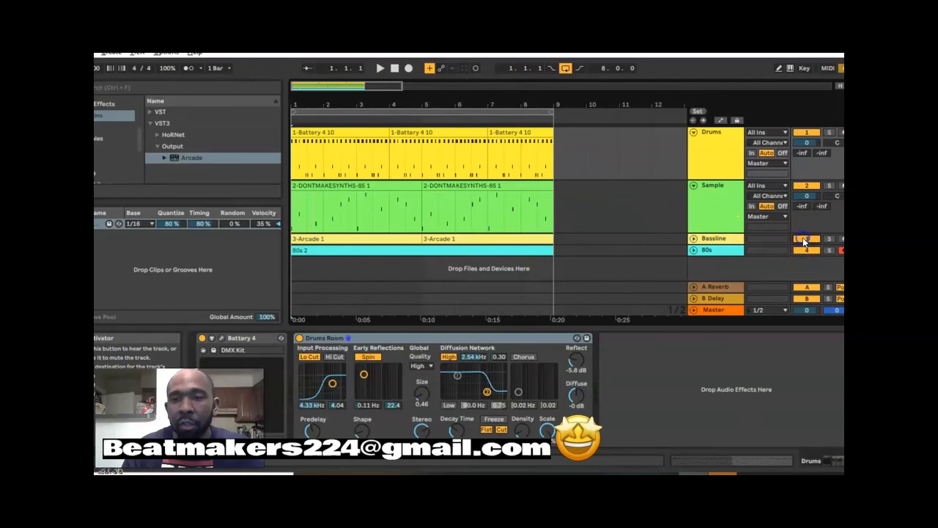
# - Play the arrangement from bar 1 past bar 5 to check whether the track switching was recorded
pyautogui.scroll(-1, 736, 231)
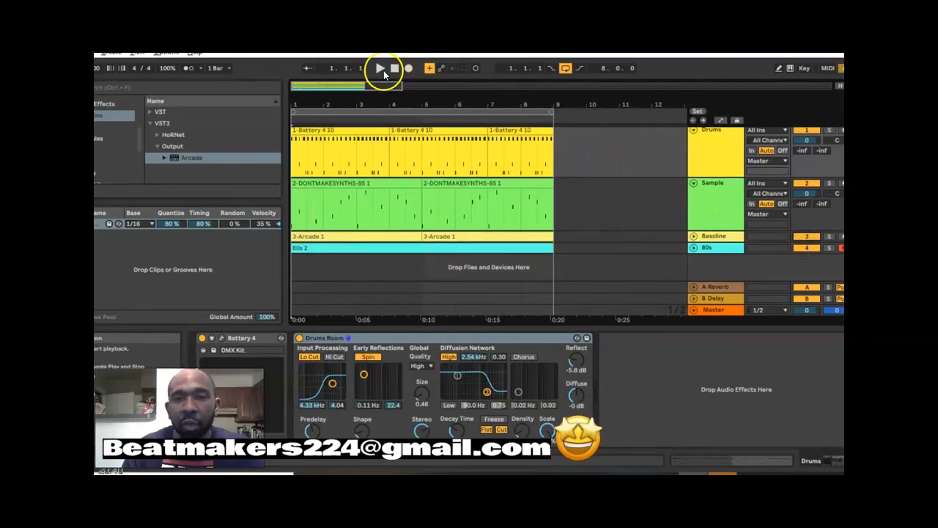
pyautogui.scroll(1, 572, 163)
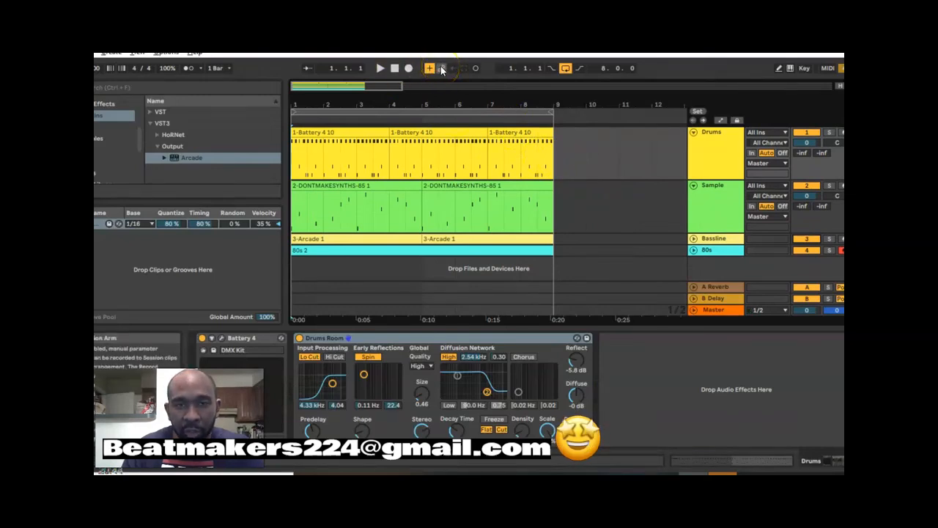
pyautogui.click(379, 69)
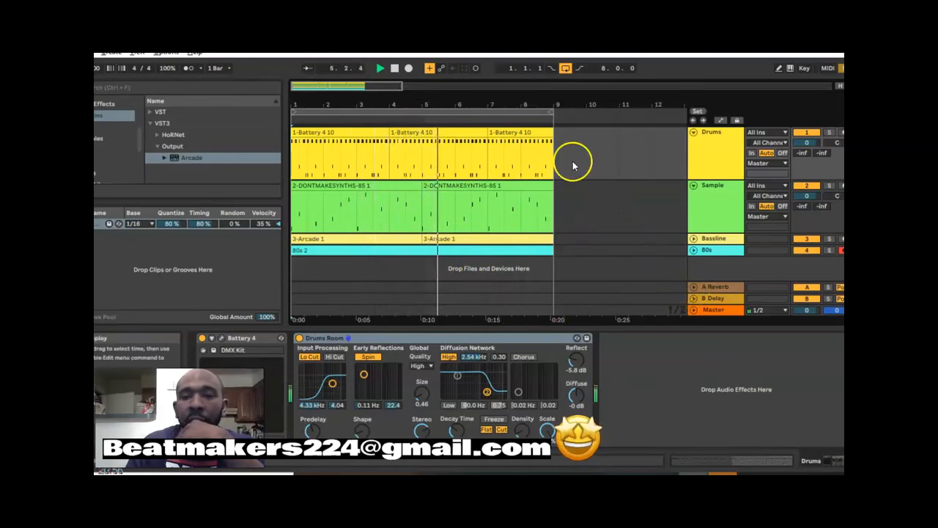
pyautogui.click(394, 69)
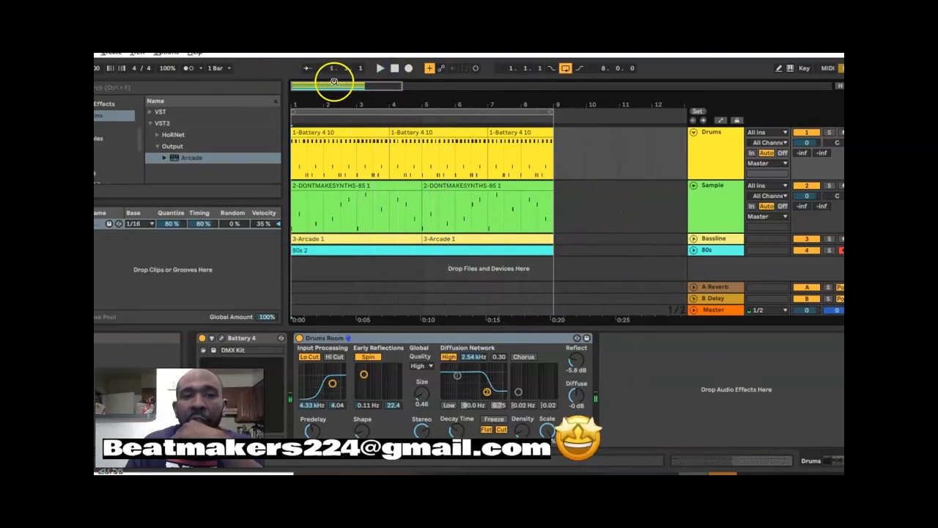
# - Enable Automation Arm and deactivate the 80s track before recording from the start of the arrangement
pyautogui.click(430, 69)
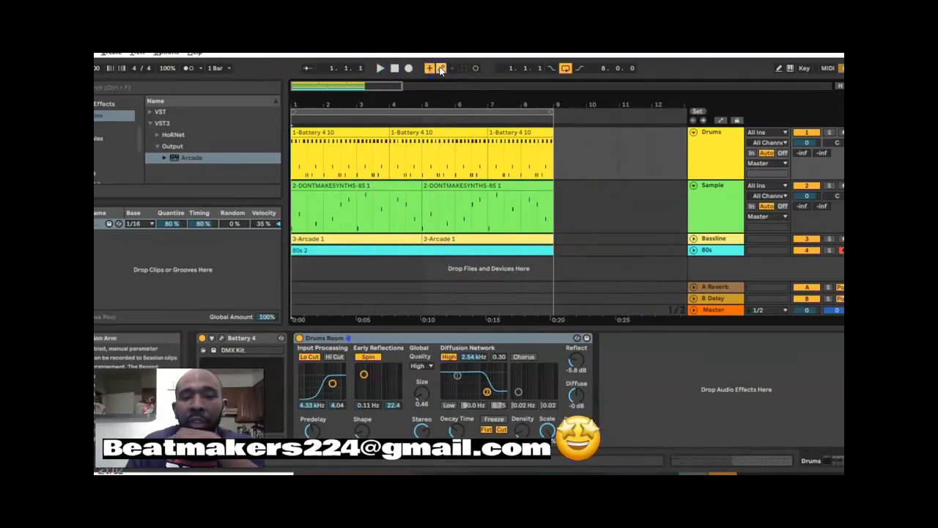
pyautogui.click(475, 69)
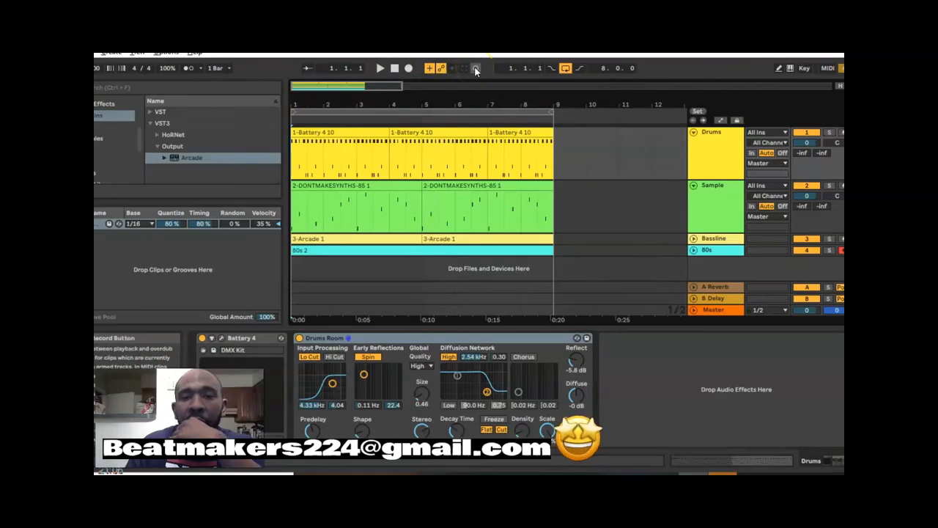
pyautogui.click(395, 69)
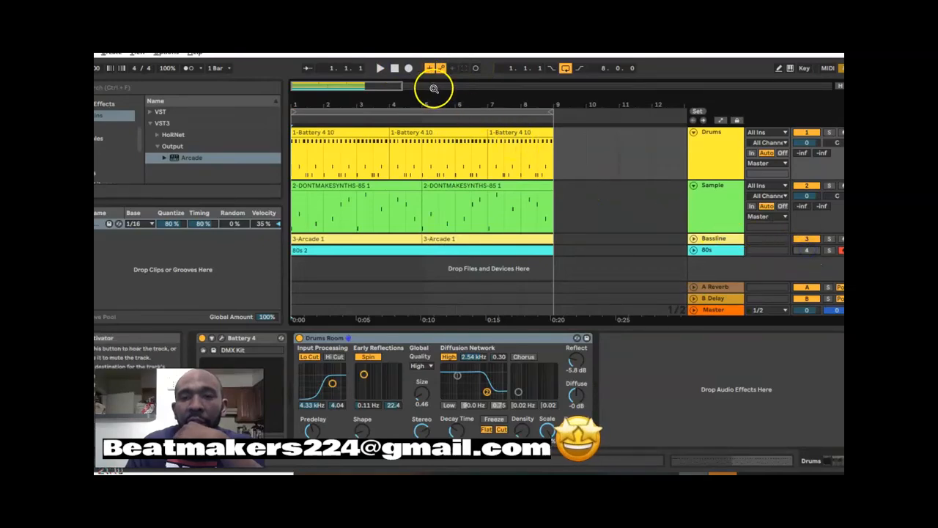
# - Record track on/off automation over the eight-bar loop, turning Bassline off at bar 5 and 80s on for the second half
pyautogui.click(408, 68)
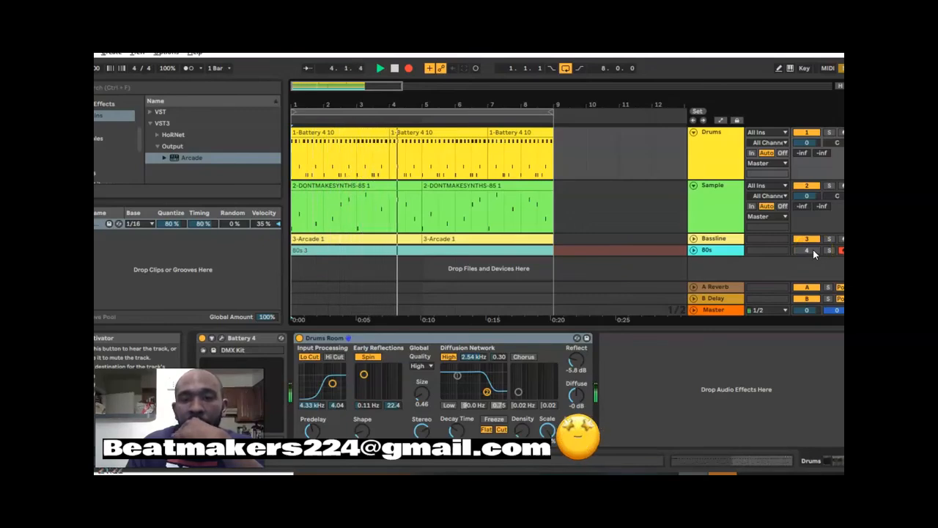
pyautogui.click(806, 239)
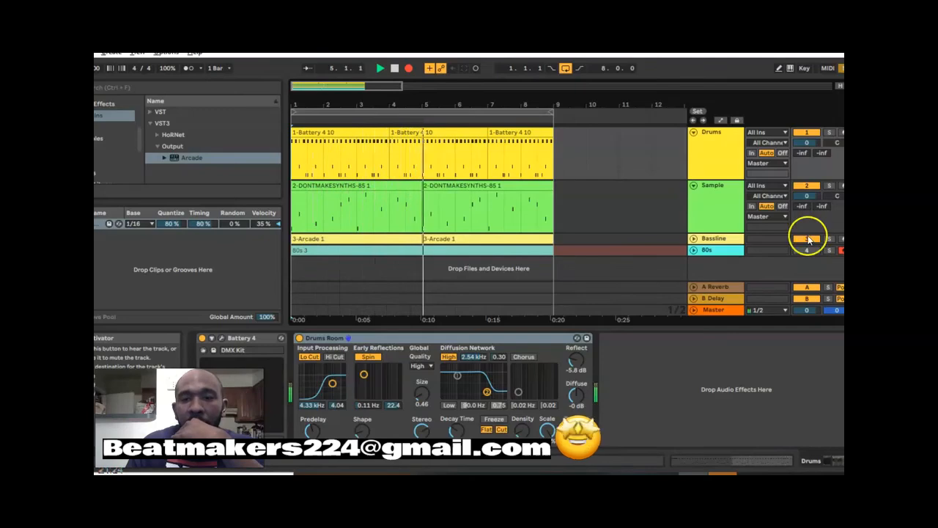
pyautogui.click(807, 250)
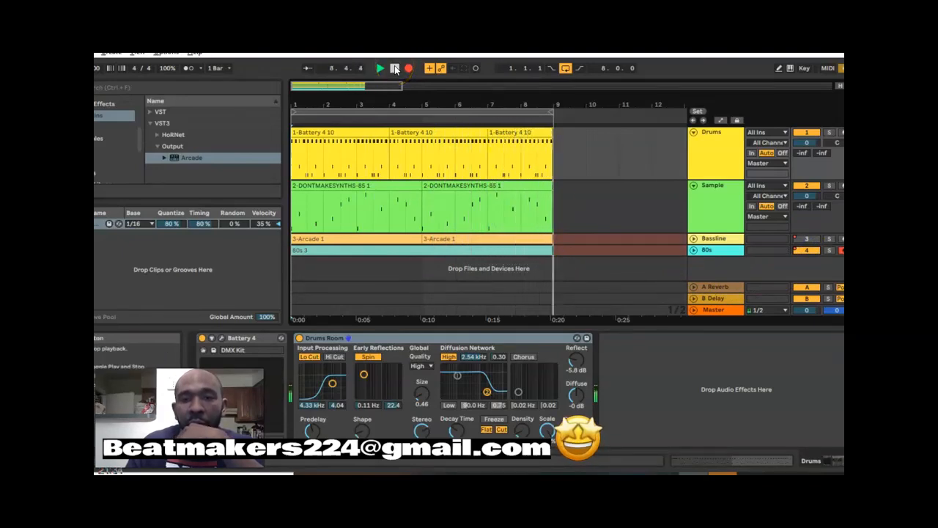
pyautogui.click(394, 68)
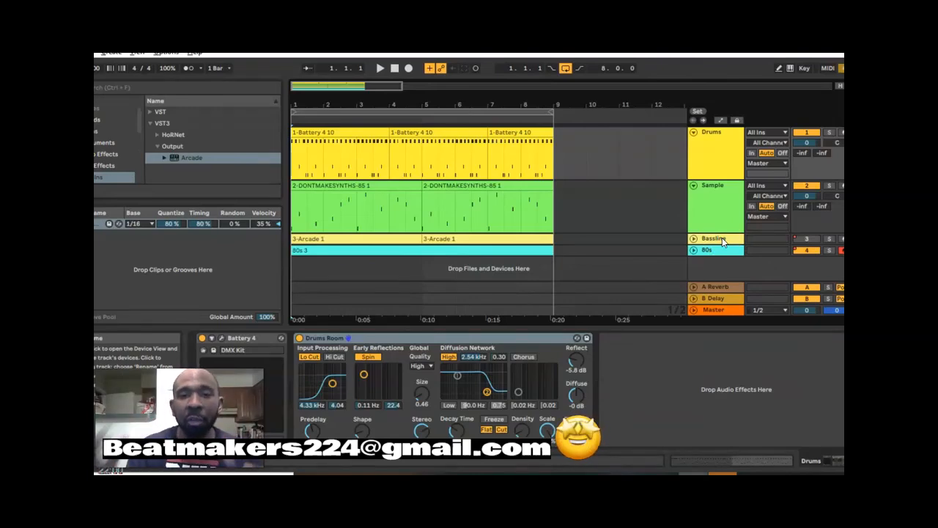
# - Trim the end of the third Drums clip back to beat 3 of bar 8 and play the arrangement to check it
pyautogui.click(549, 132)
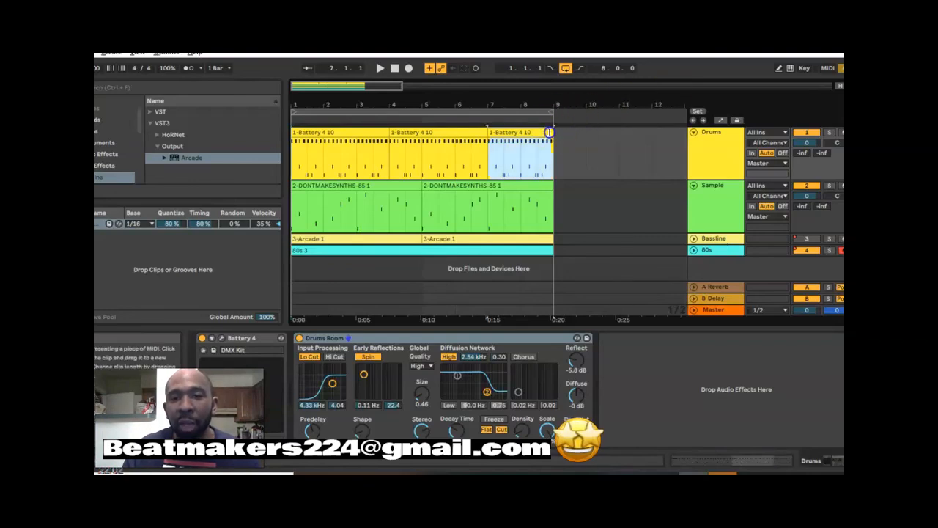
pyautogui.moveTo(549, 131); pyautogui.dragTo(541, 133)
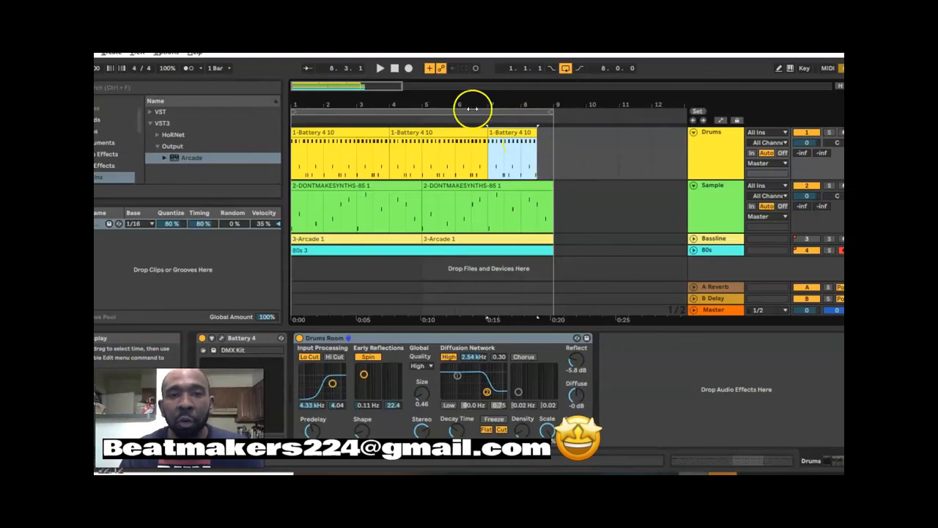
pyautogui.click(396, 68)
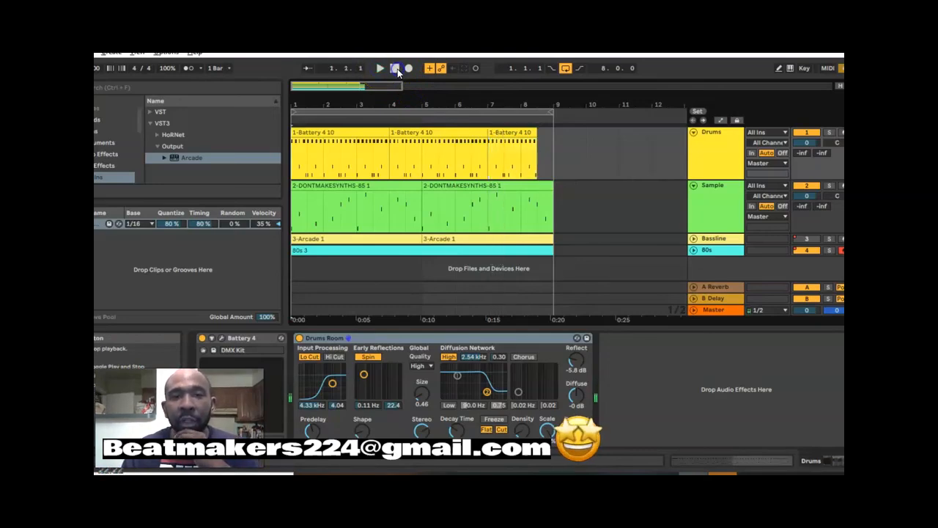
pyautogui.click(382, 68)
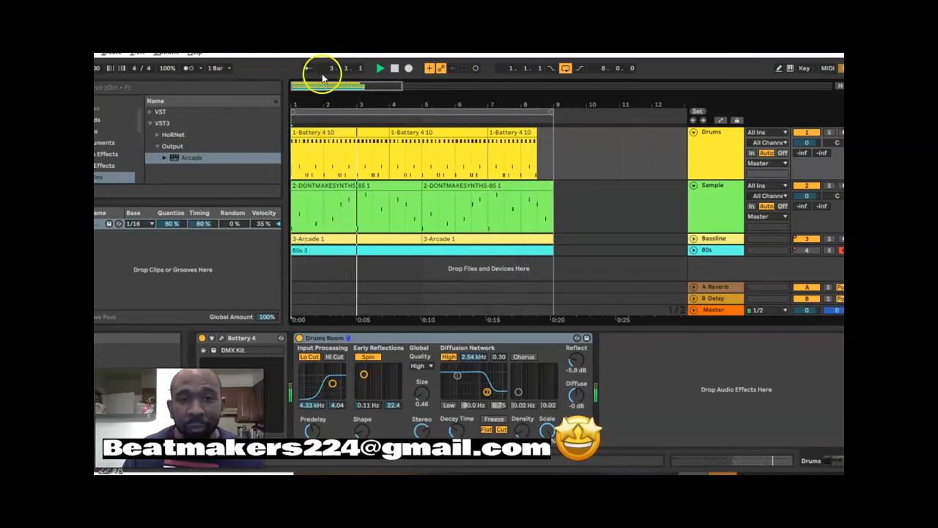
pyautogui.click(395, 68)
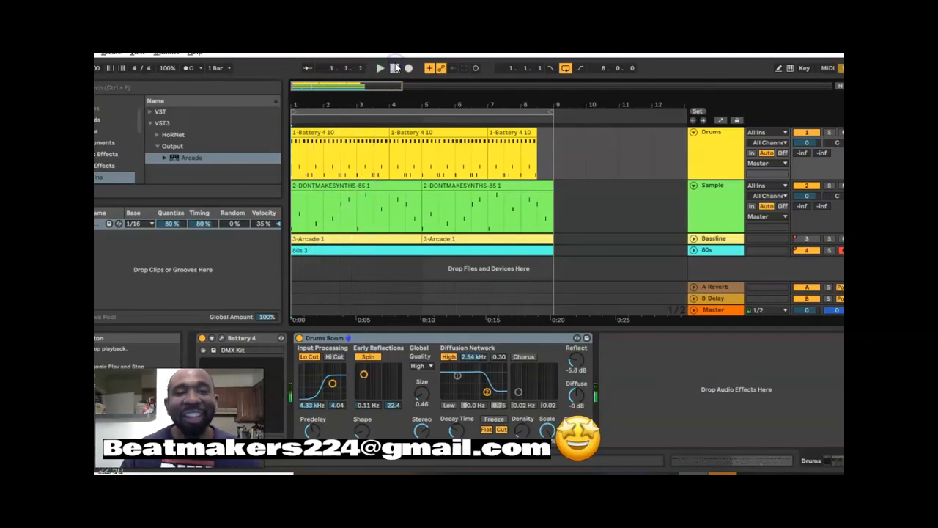